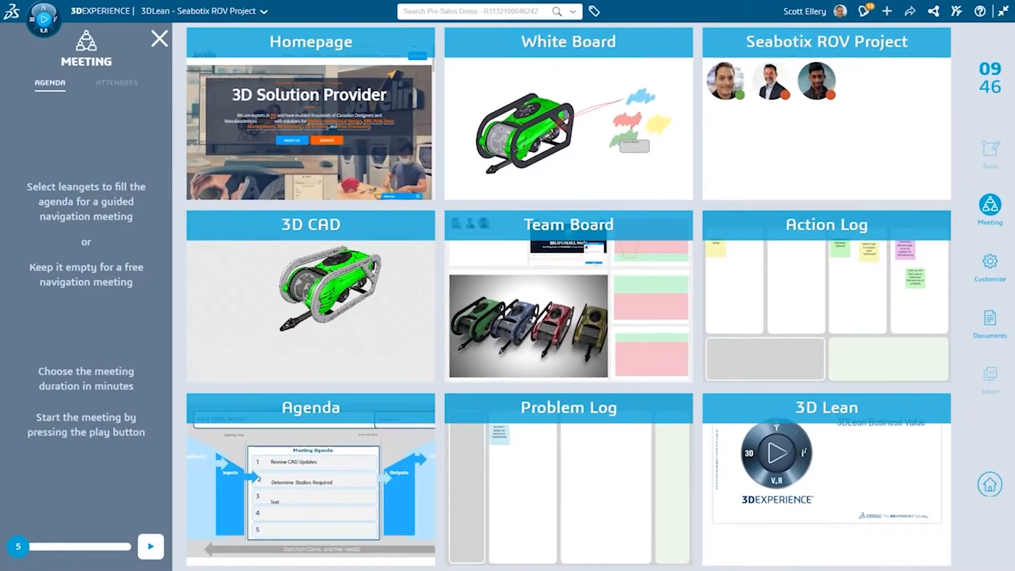
Step: Build the meeting agenda from the Agenda, 3D CAD and Action Log leangets and start the meeting
left_click(311, 480)
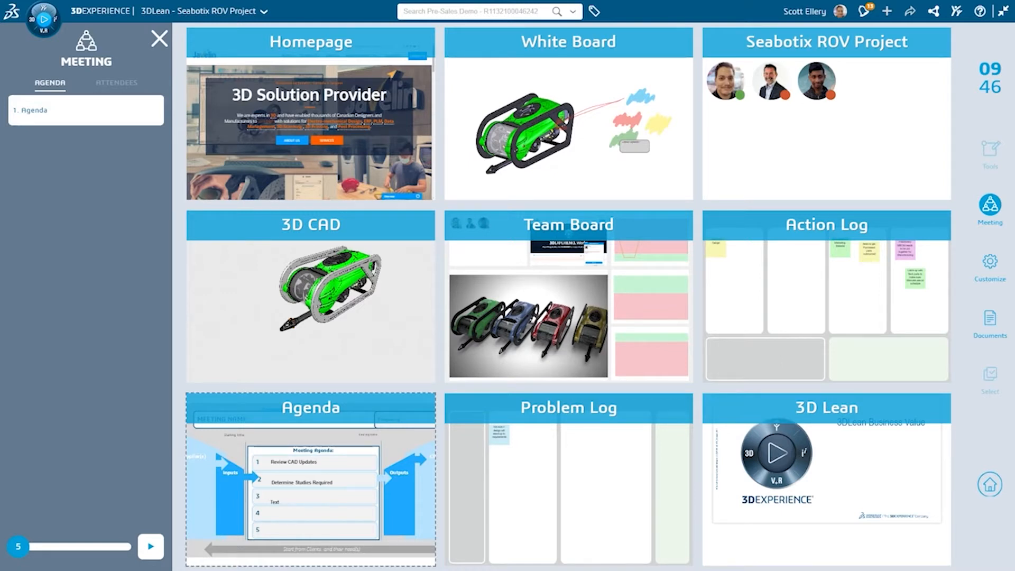
left_click(311, 296)
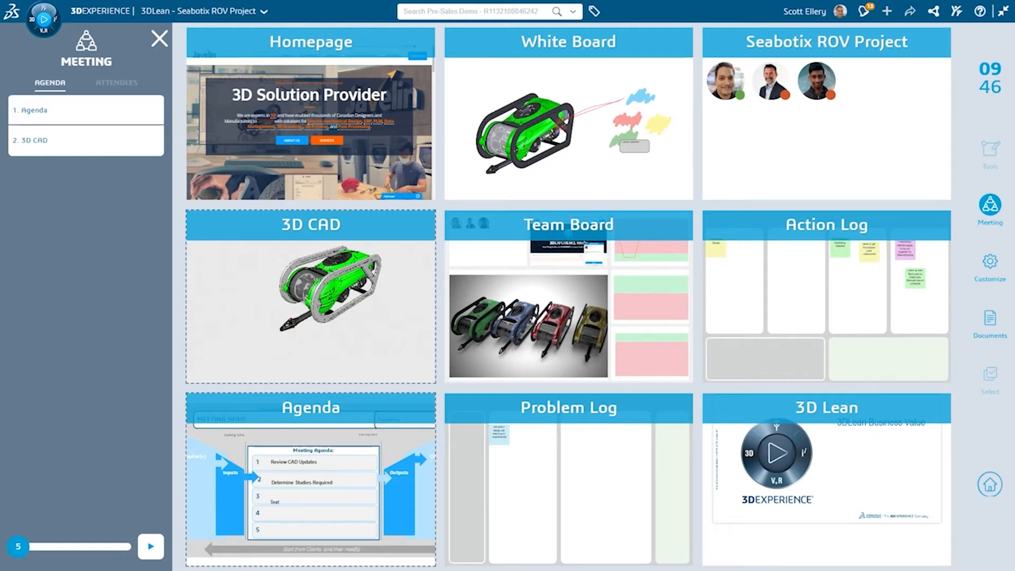
left_click(865, 303)
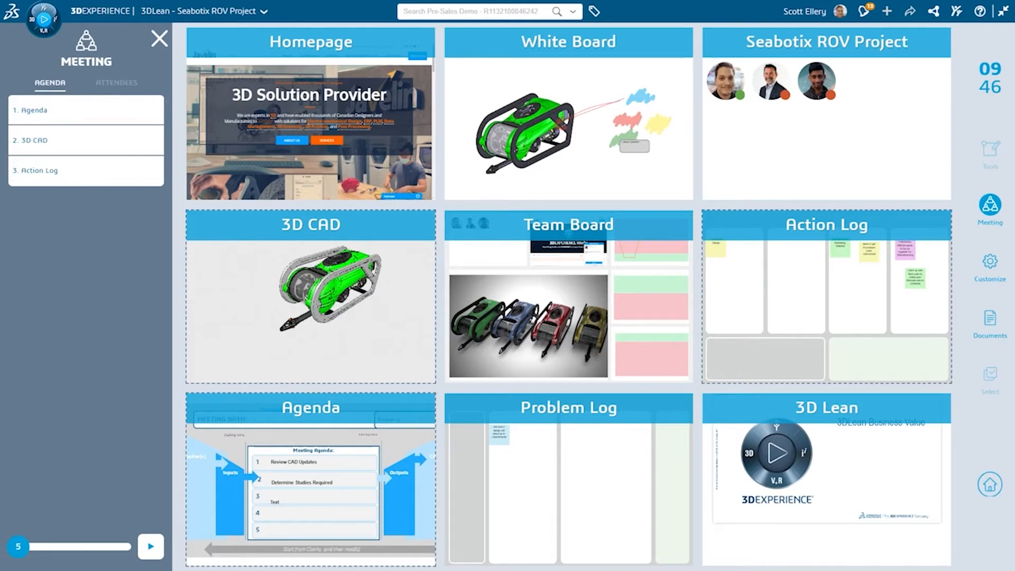
left_click(151, 547)
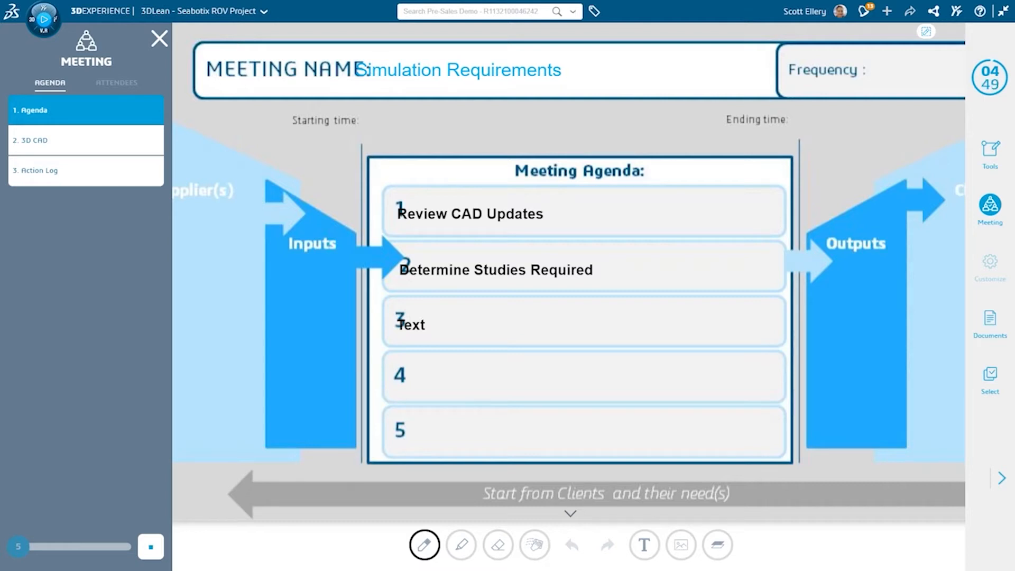
Step: Open the 3D CAD agenda item and circle the ROV's front housing with a red markup annotation
left_click(82, 140)
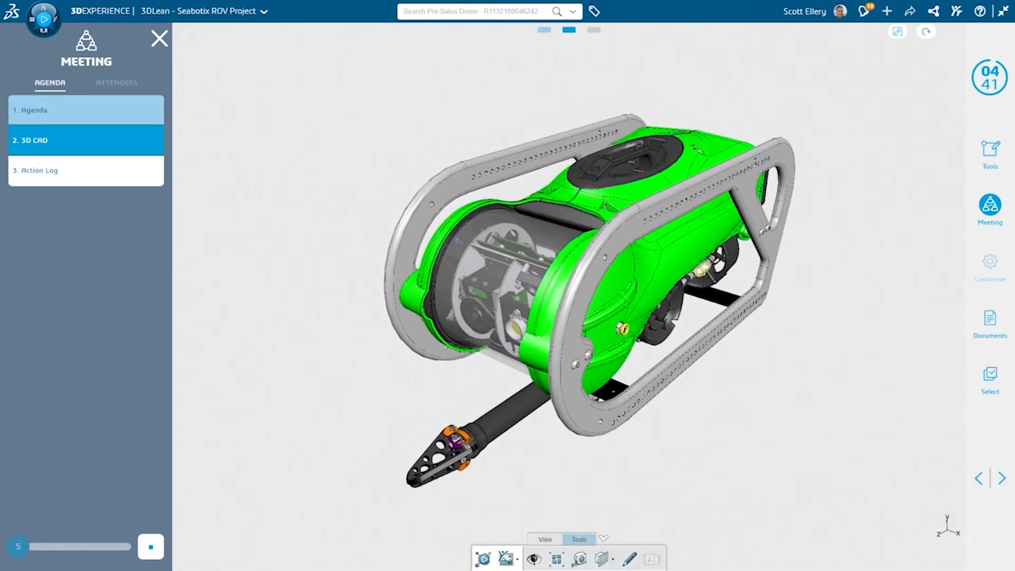
left_click(630, 559)
mouse_move(581, 246)
left_mouse_down()
mouse_move(493, 203)
mouse_move(633, 401)
mouse_move(548, 232)
left_mouse_up()
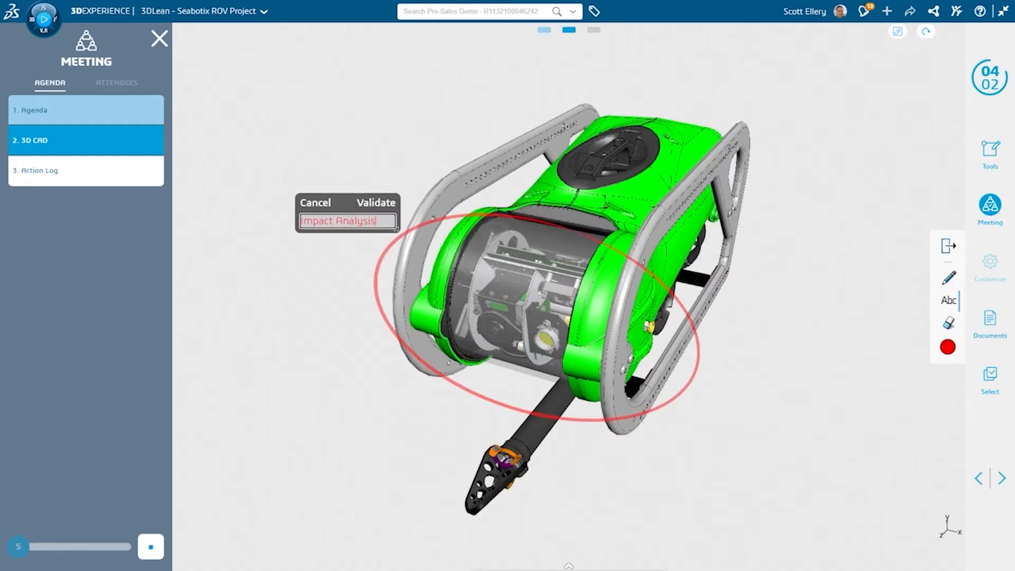
key("Return")
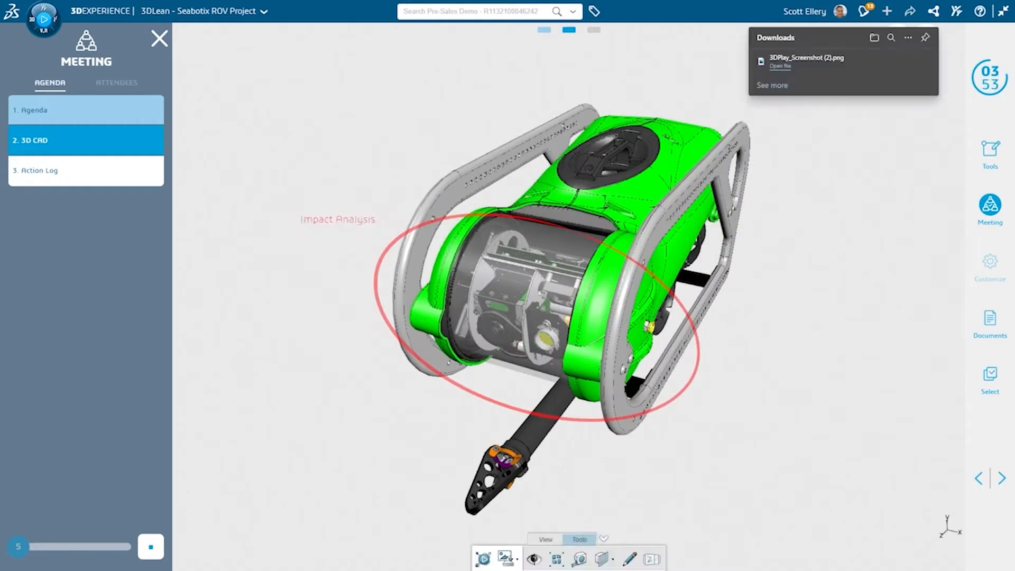
Step: Open the Action Log, create the 'Need to run FEA' note as an action and place it in the Today column
left_click(86, 170)
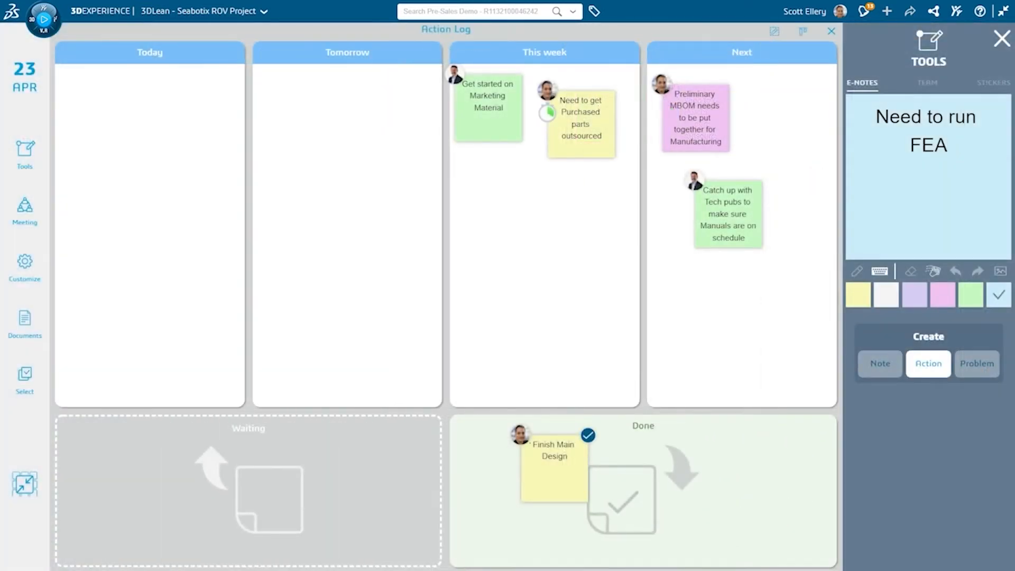
left_click(929, 363)
left_click_drag(865, 210, 107, 114)
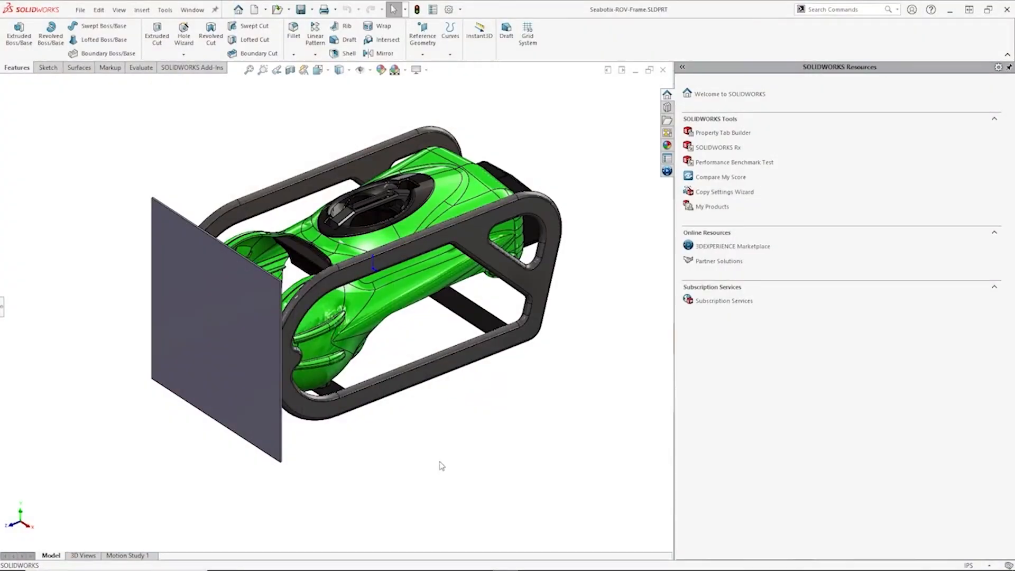
Step: Switch to SOLIDWORKS and save the ROV frame part to 3DEXPERIENCE with Convert and Release reservation after Save selected
mouse_move(440, 465)
middle_mouse_down()
mouse_move(398, 408)
mouse_move(153, 405)
mouse_move(157, 256)
mouse_move(263, 265)
mouse_move(421, 358)
mouse_move(449, 462)
middle_mouse_up()
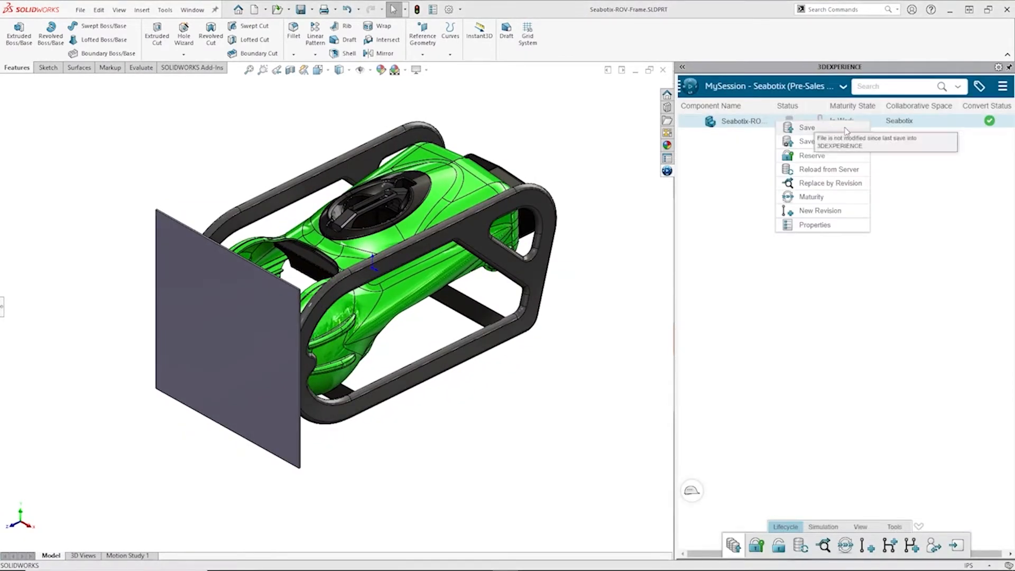
left_click(861, 138)
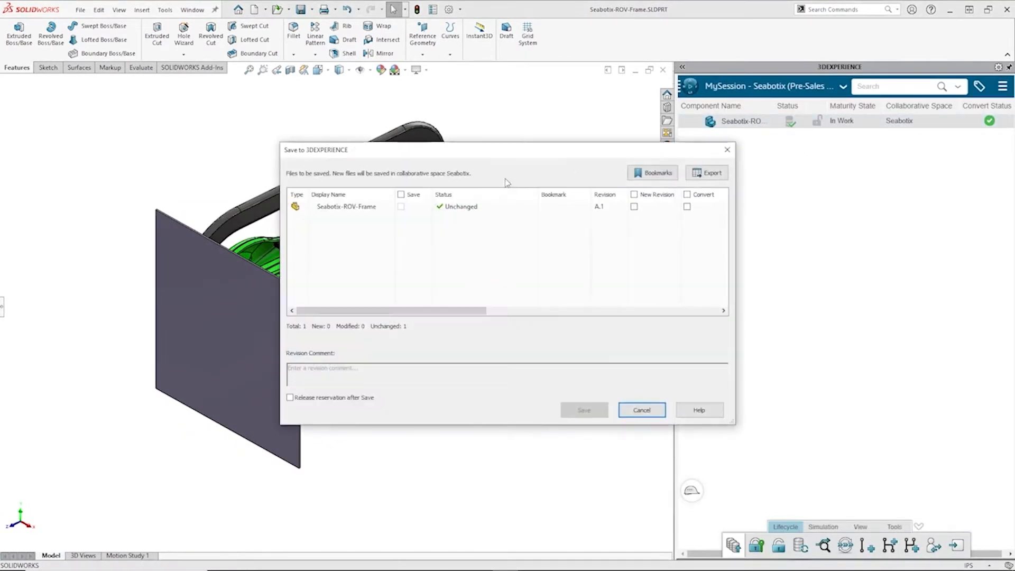
left_click_drag(405, 312, 460, 312)
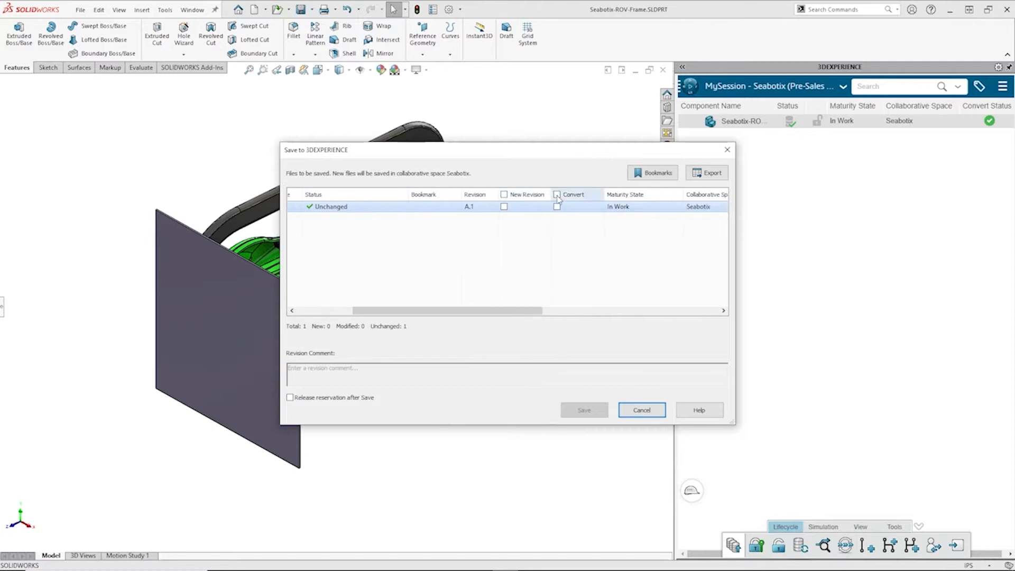
left_click(558, 195)
left_click_drag(533, 310, 693, 311)
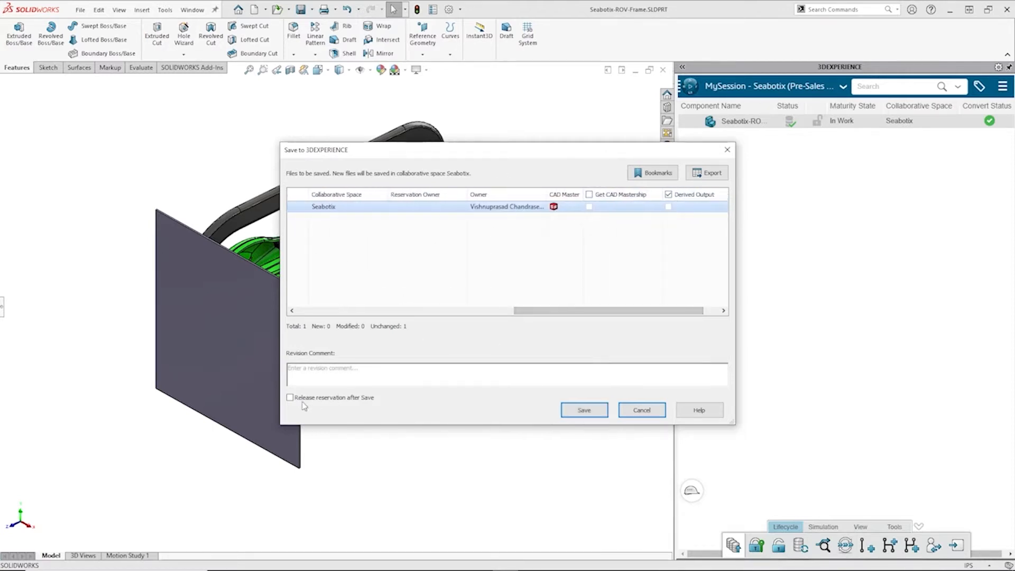
left_click(290, 398)
left_click(584, 410)
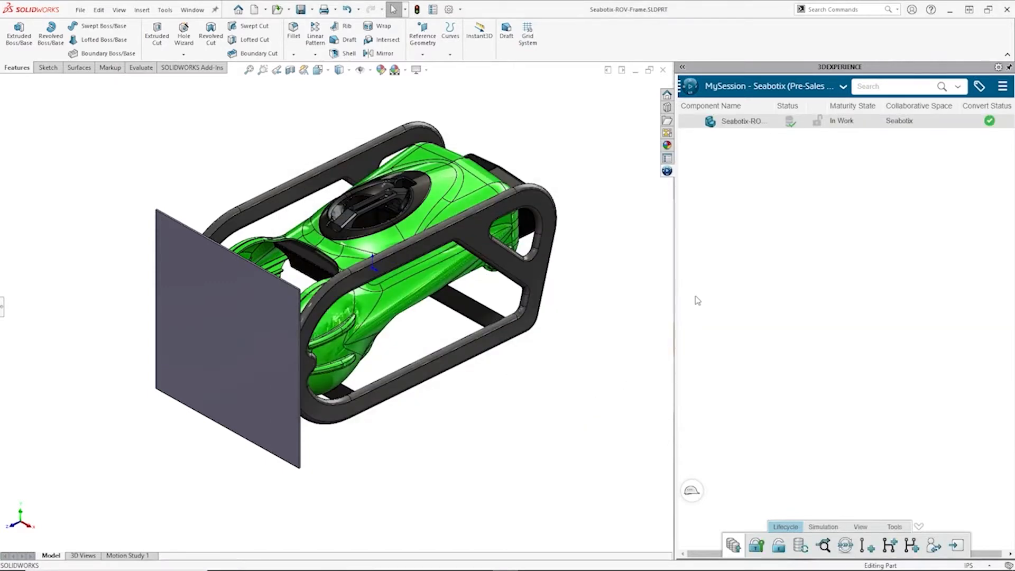
Step: Search the 3DEXPERIENCE compass for 'Mech' and launch the Mechanical Scenario Creation app
left_click(692, 91)
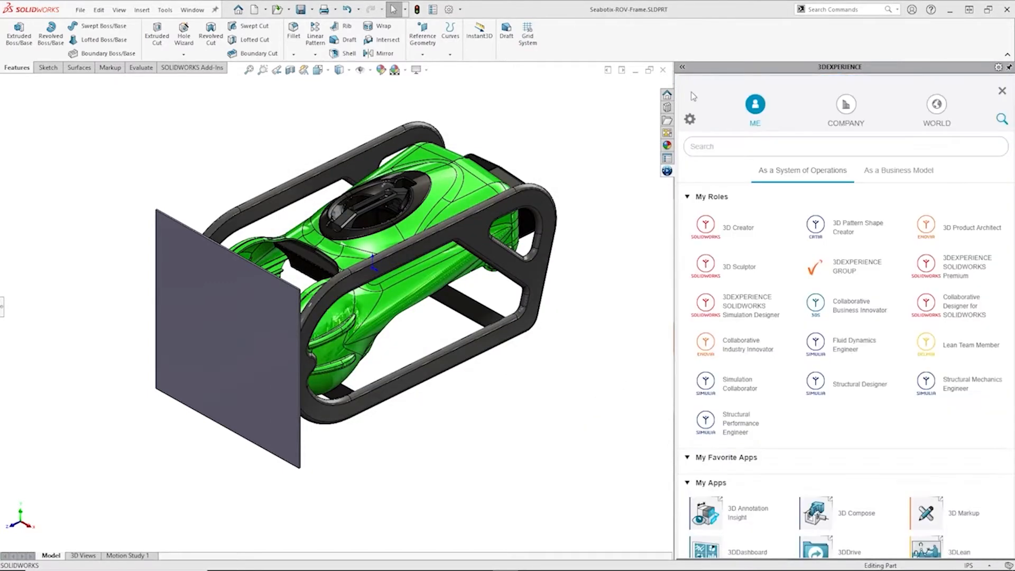
left_click(720, 141)
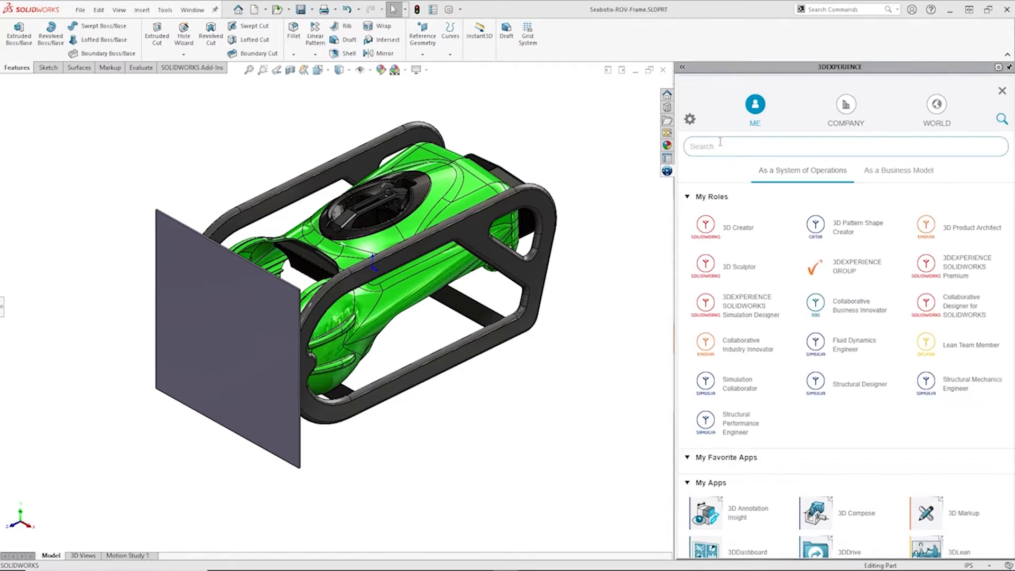
type("Mech")
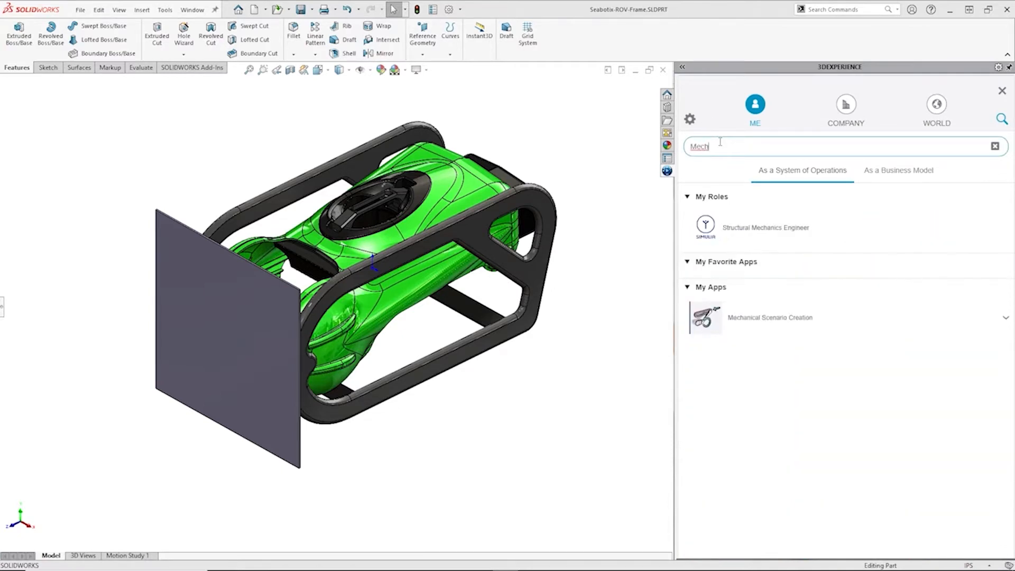
left_click(770, 312)
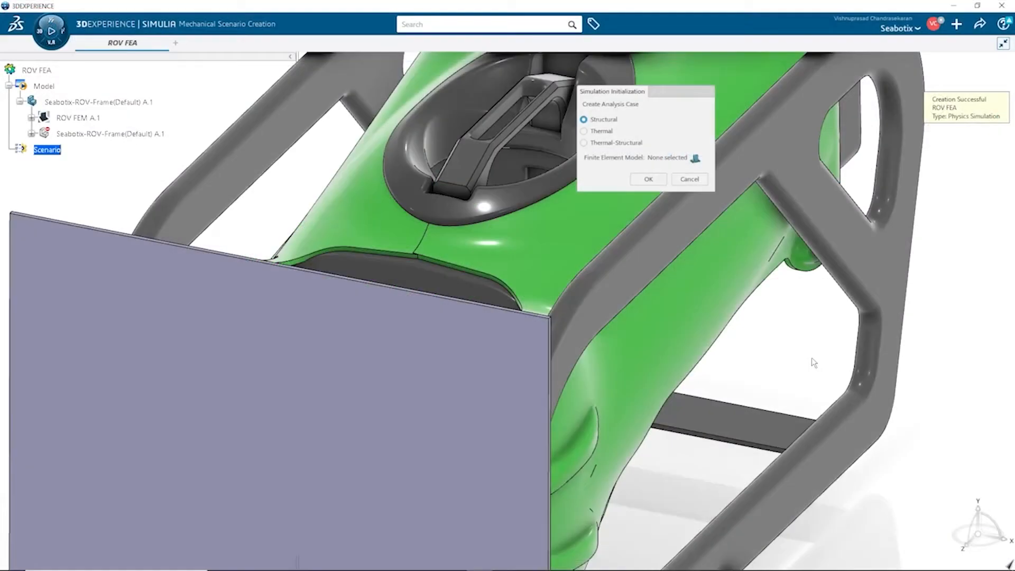
Step: Initialize a structural simulation by creating a new finite element model named ROV FEM
left_click(696, 160)
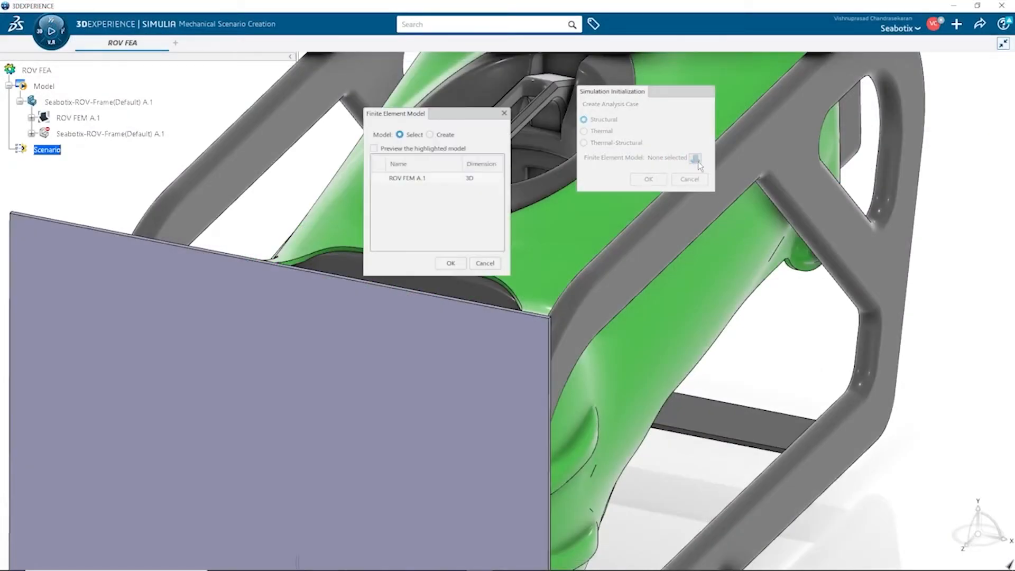
left_click(446, 137)
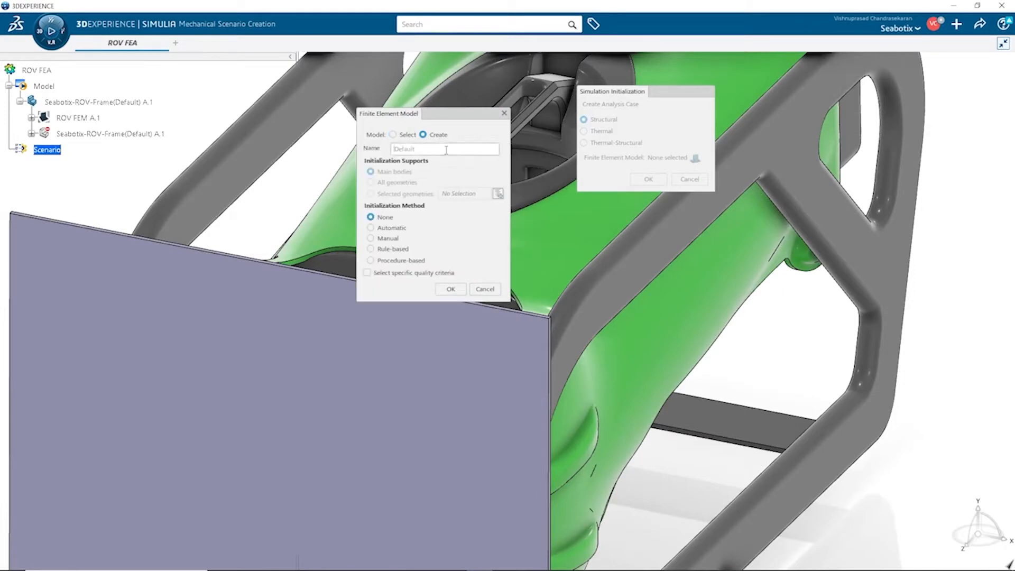
type("ROV FEM")
left_click(450, 289)
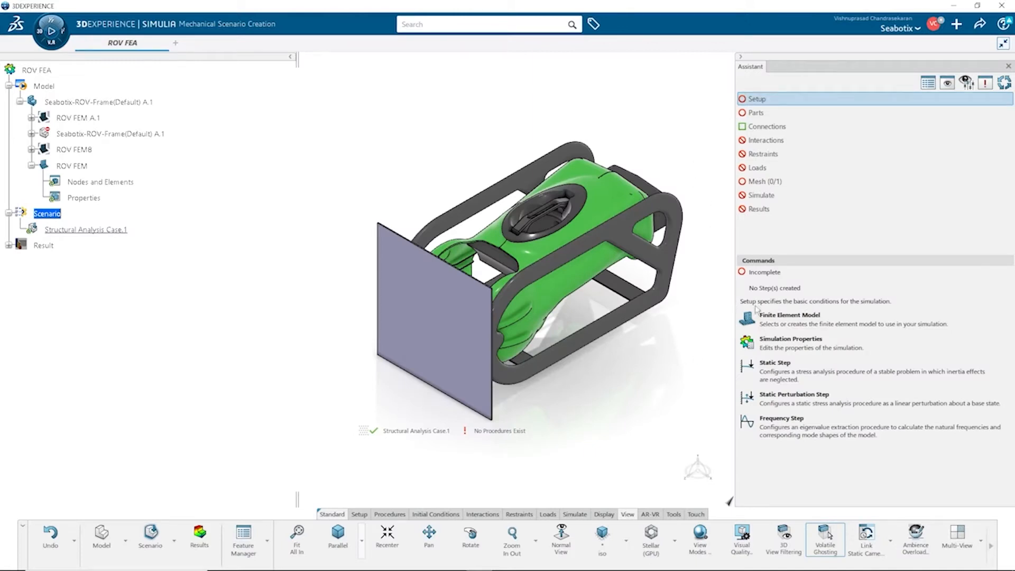
Step: Select ROV FEM as the simulation's finite element model
left_click(774, 315)
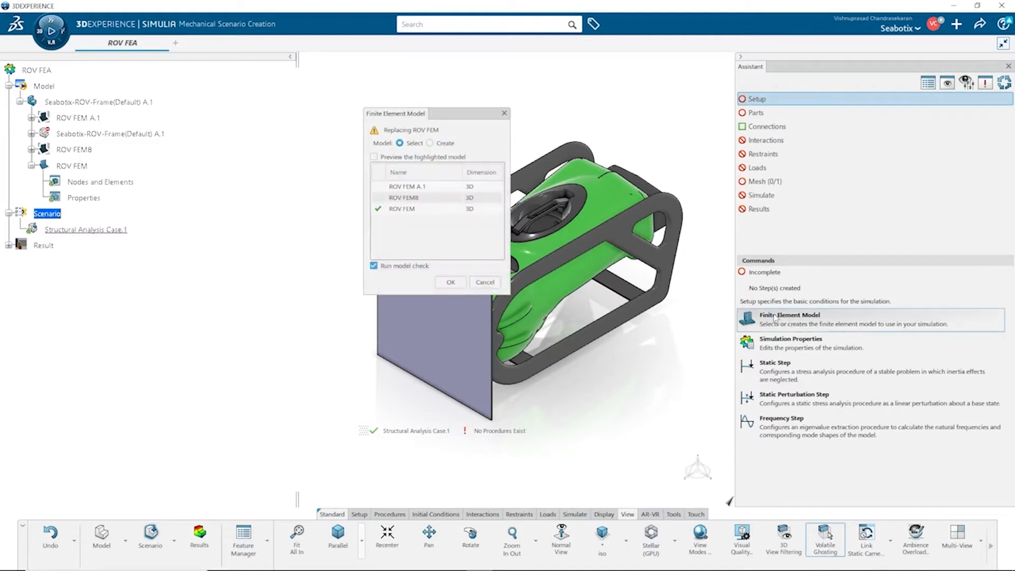
left_click(418, 209)
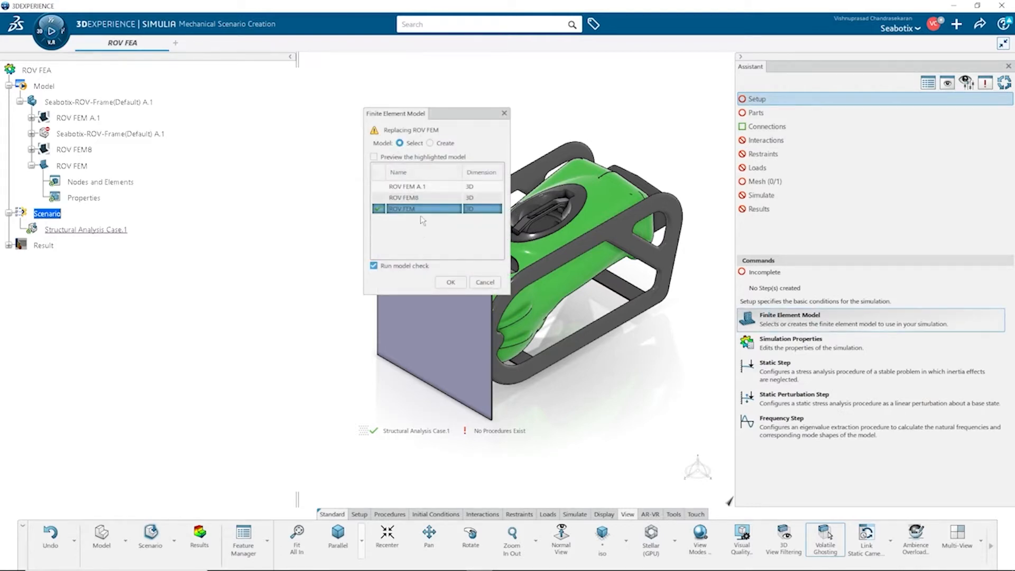
left_click(447, 281)
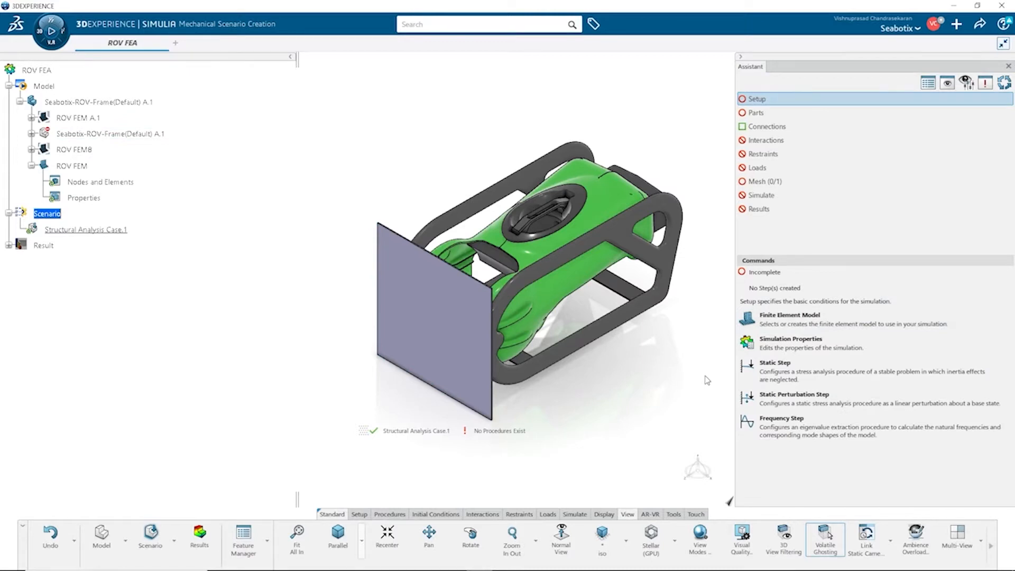
Step: Add an explicit dynamic step named Explicit Dynamic Step 1 with a step time of 0.01 s
left_click(398, 514)
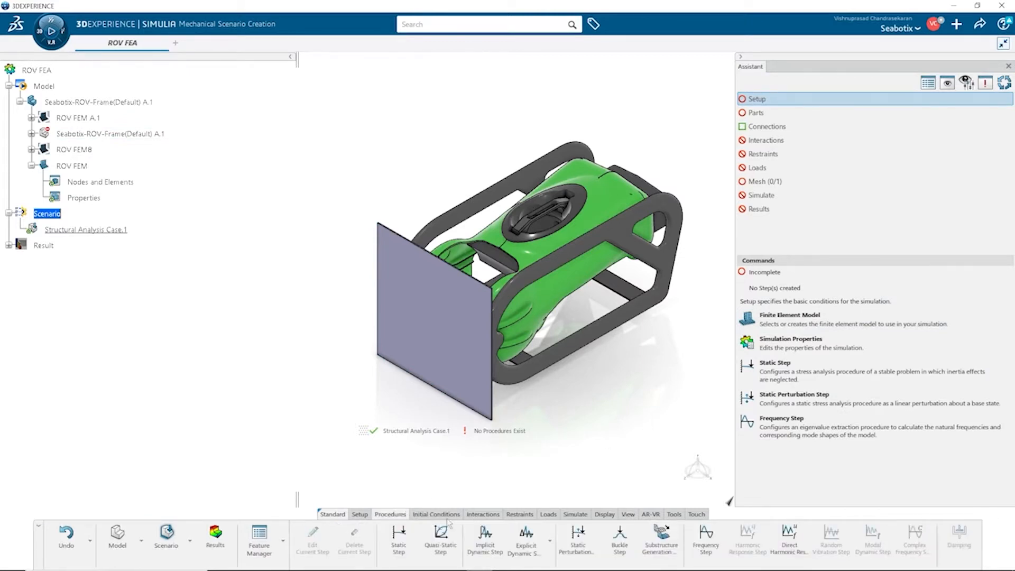
left_click(526, 535)
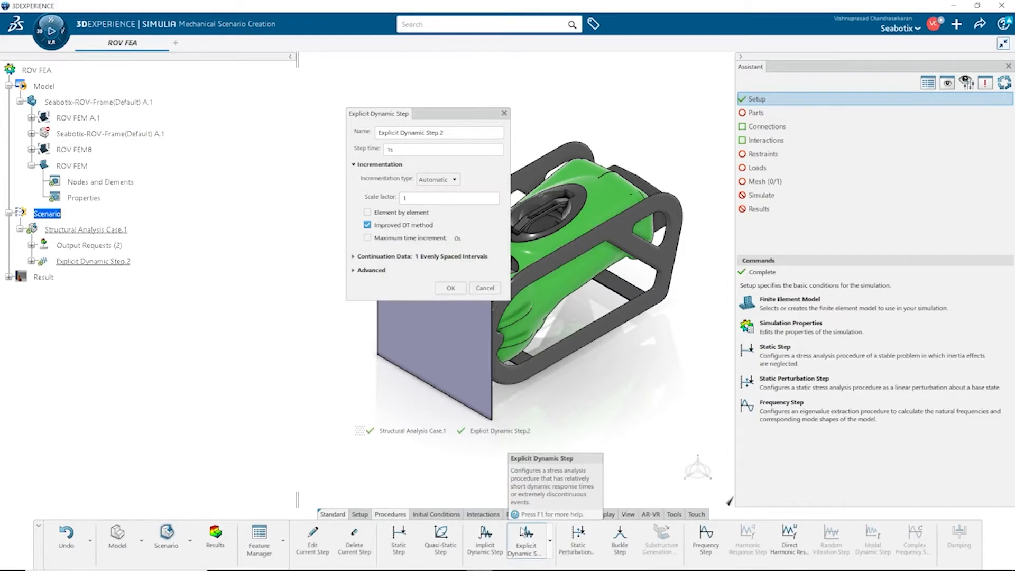
left_click(400, 149)
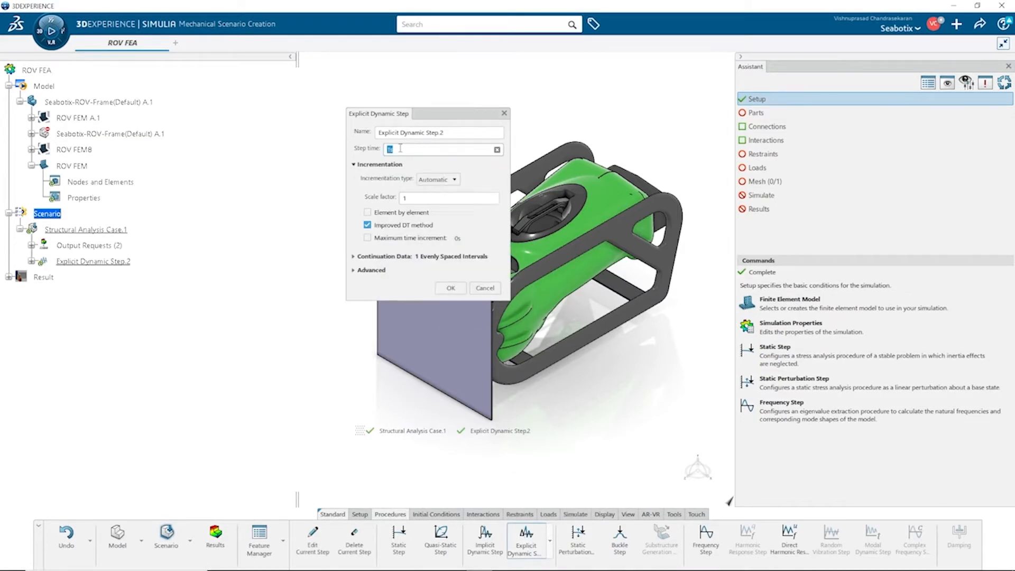
type("0")
left_click(447, 133)
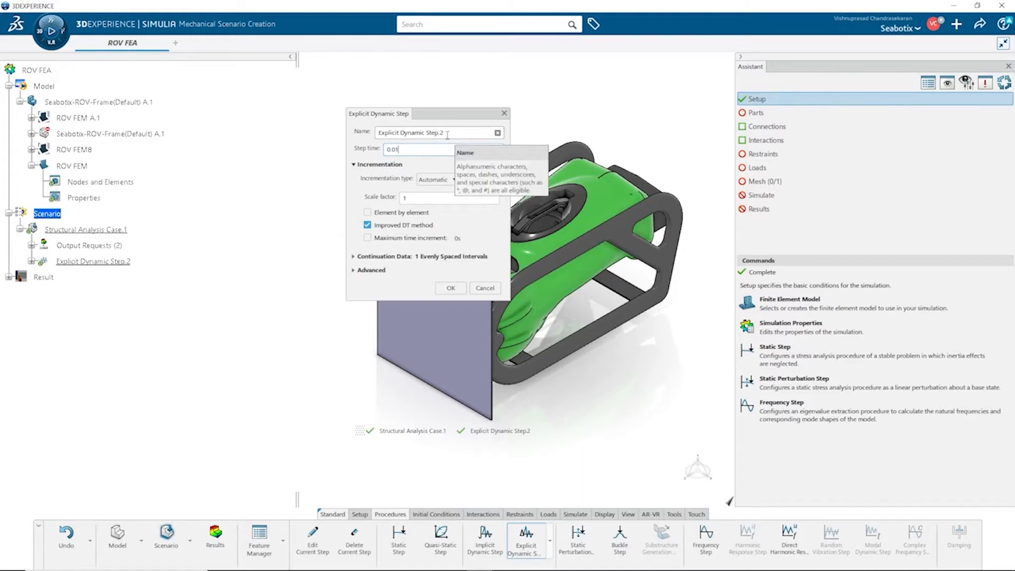
left_click(447, 135)
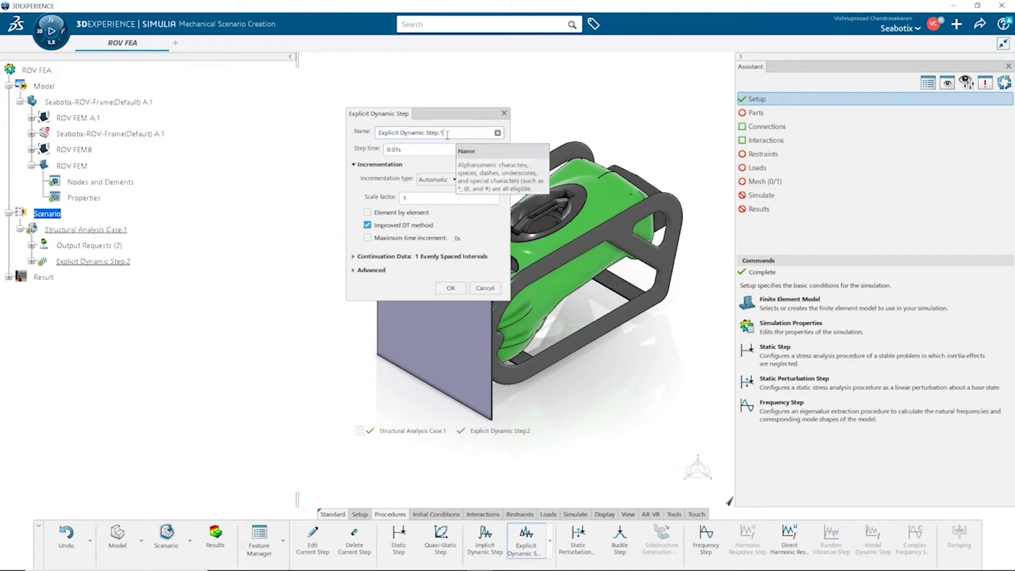
left_click(359, 258)
left_click(334, 323)
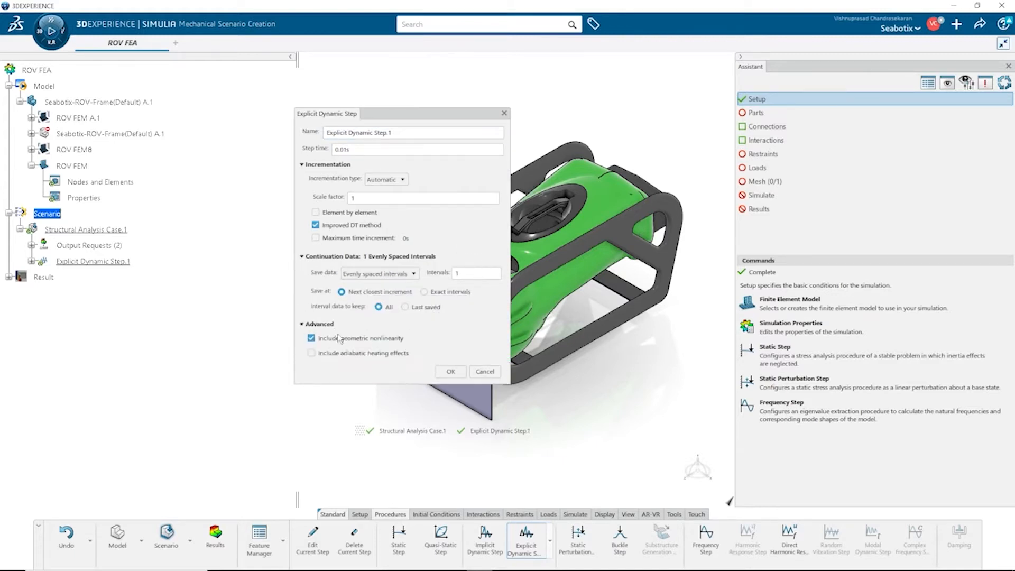
left_click(448, 372)
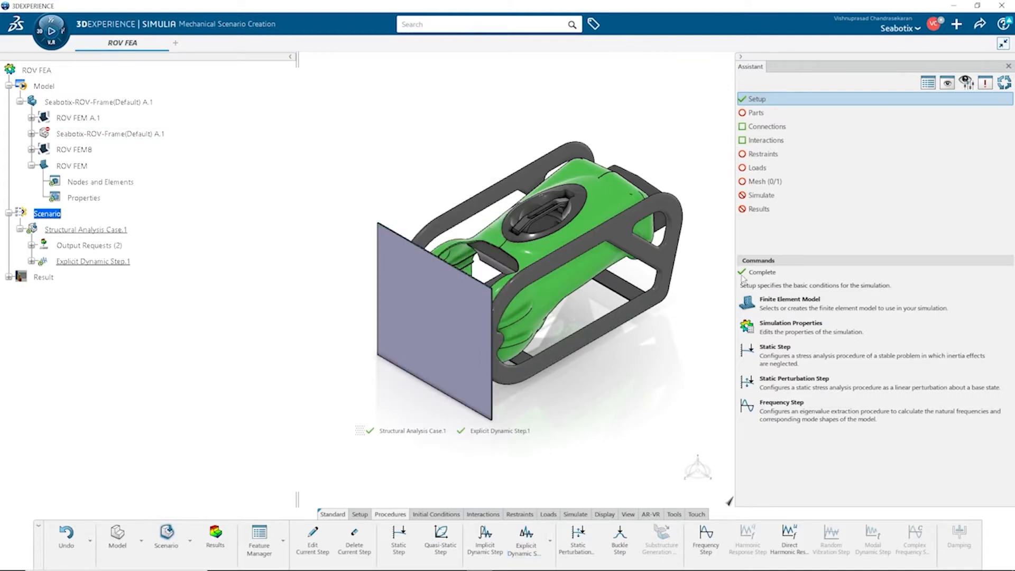
Step: Create a solid section on the Wall part of the ROV model
left_click(550, 530)
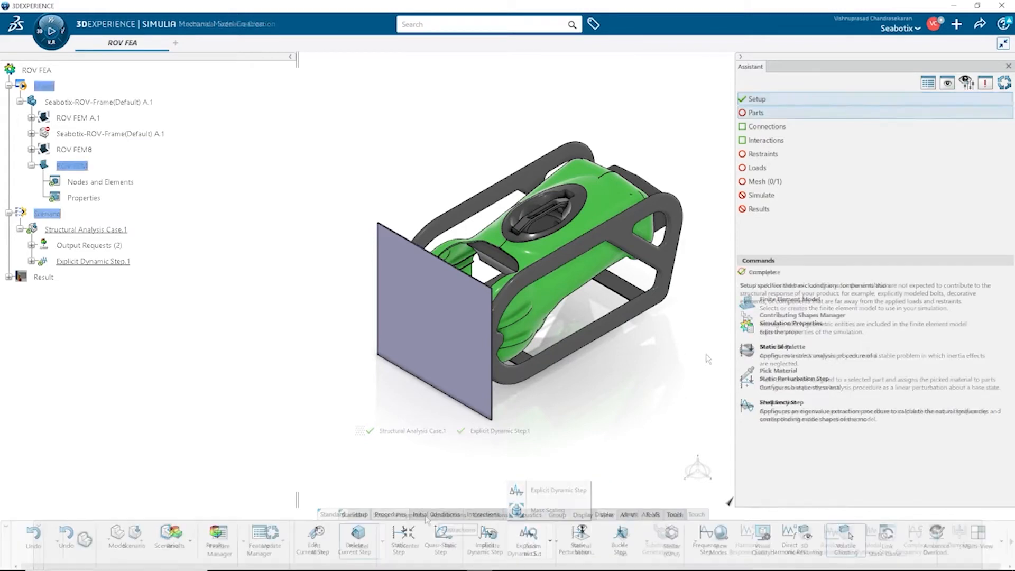
left_click(541, 560)
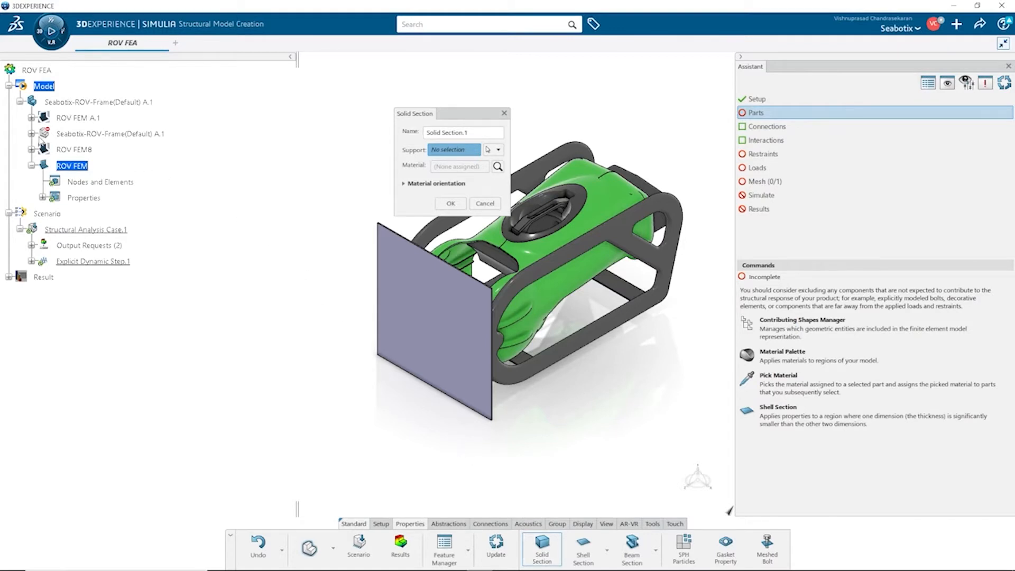
left_click(32, 133)
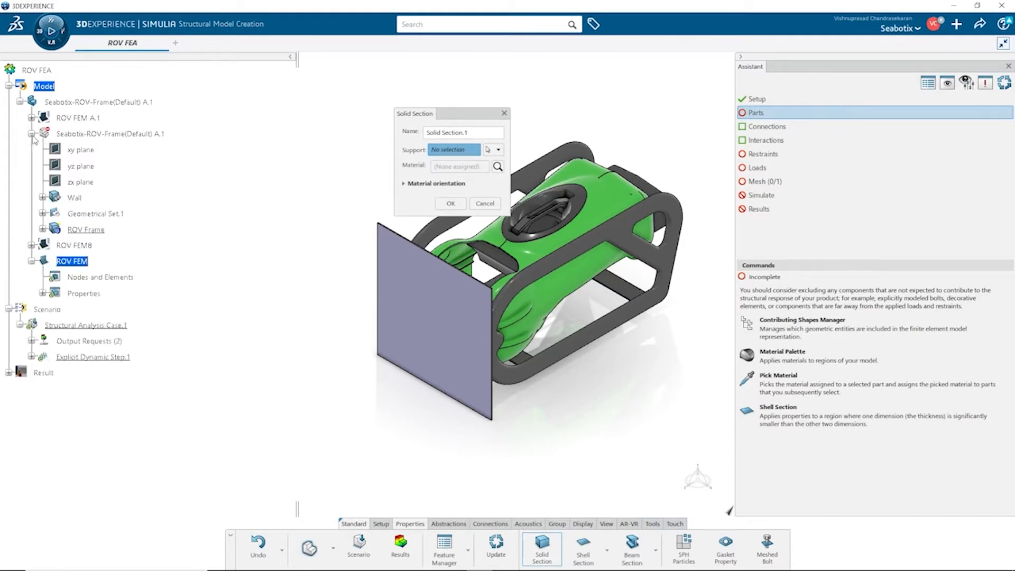
left_click(79, 200)
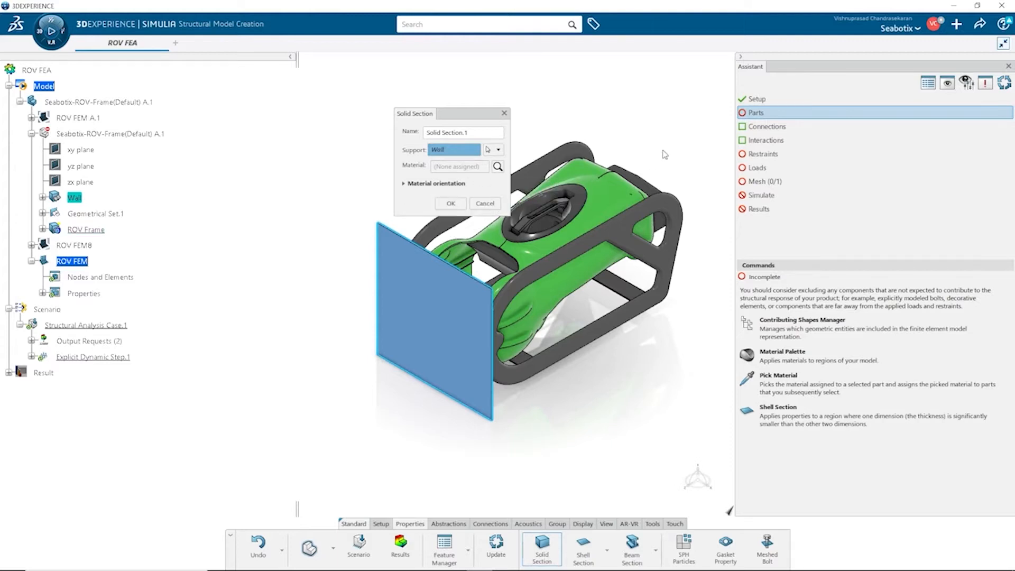
left_click(482, 135)
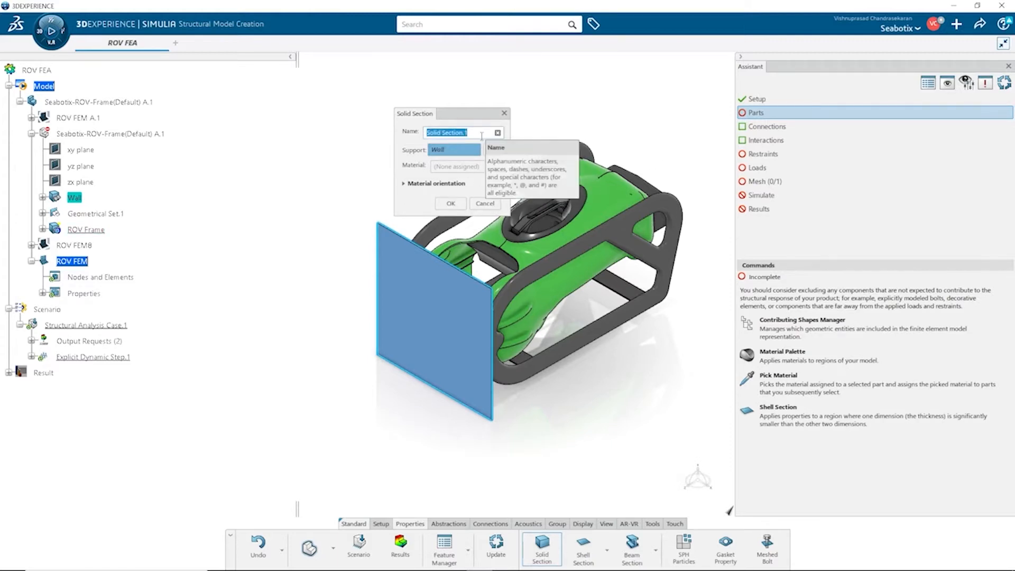
type("W")
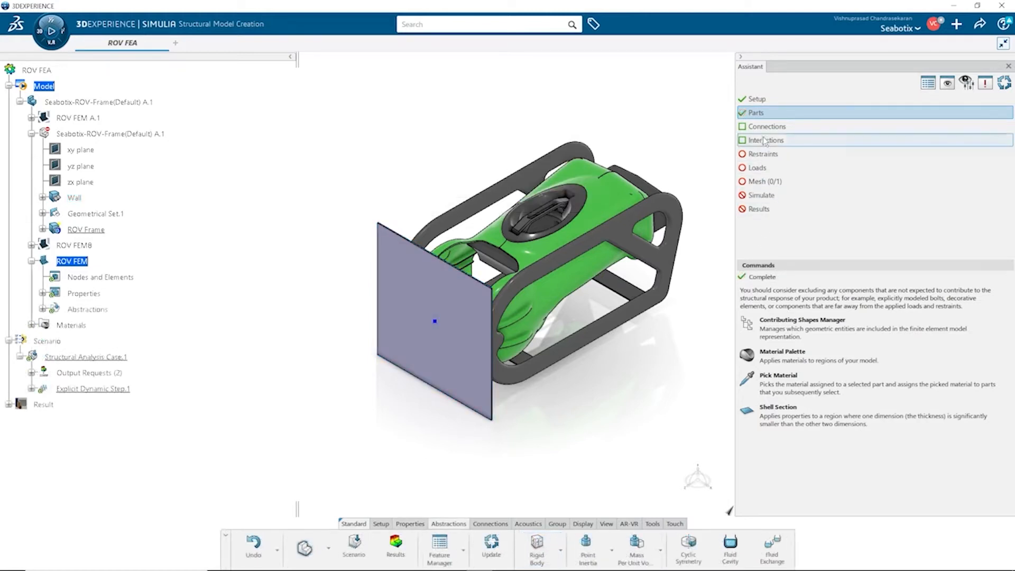
Step: Create a contact property whose normal behavior uses an Exponential pressure-overclosure type
left_click(765, 128)
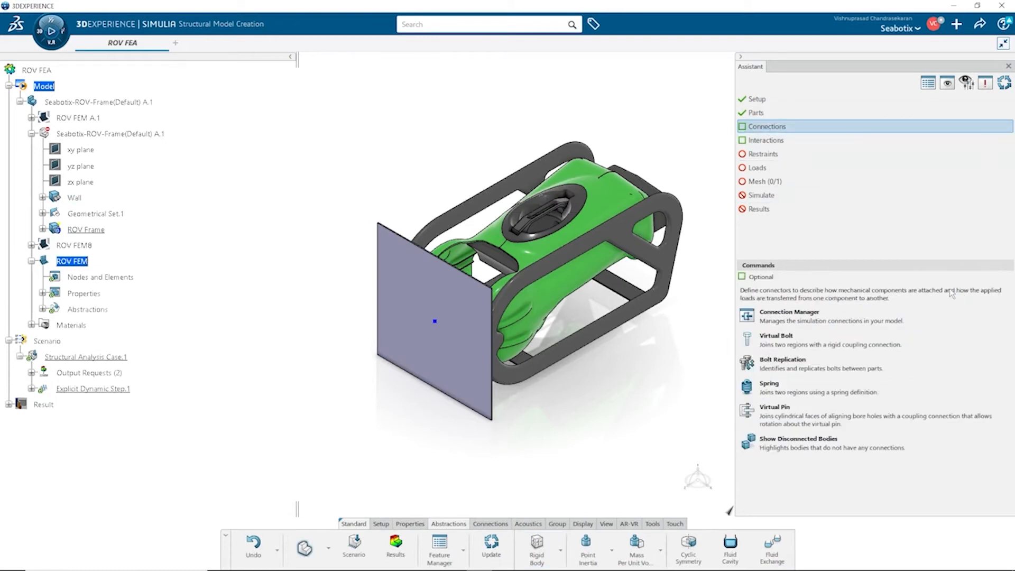
left_click(812, 140)
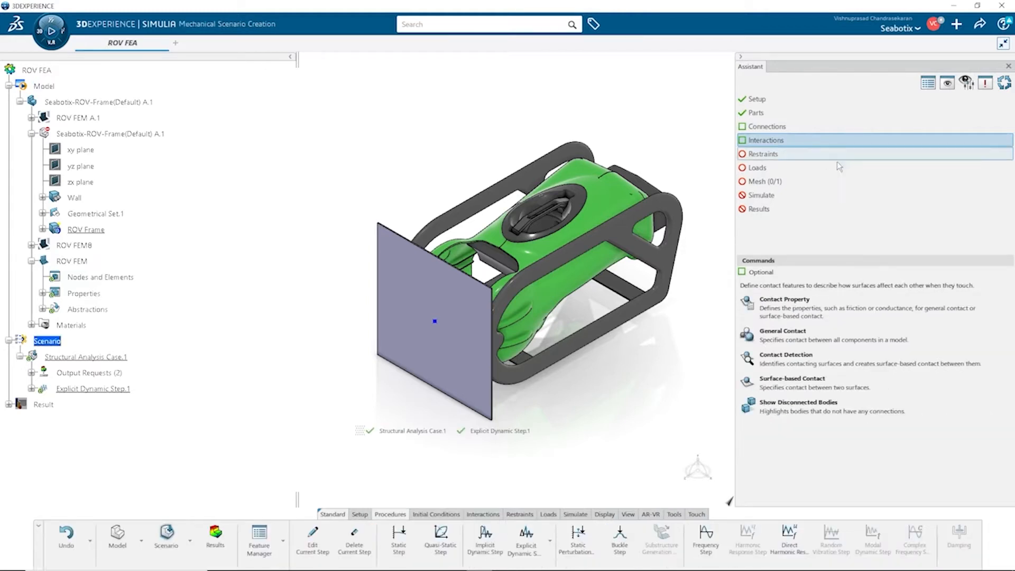
left_click(948, 311)
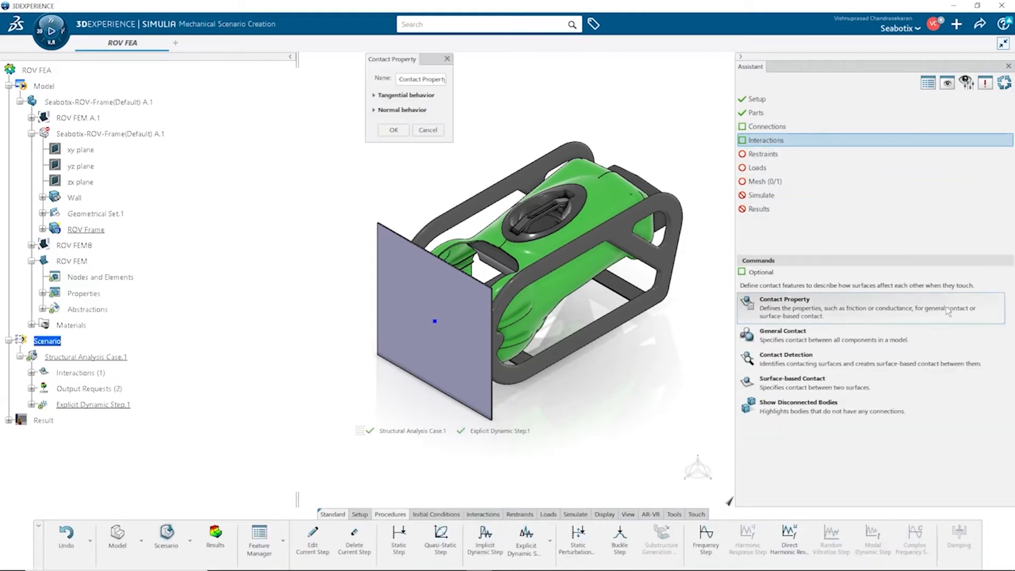
left_click(423, 95)
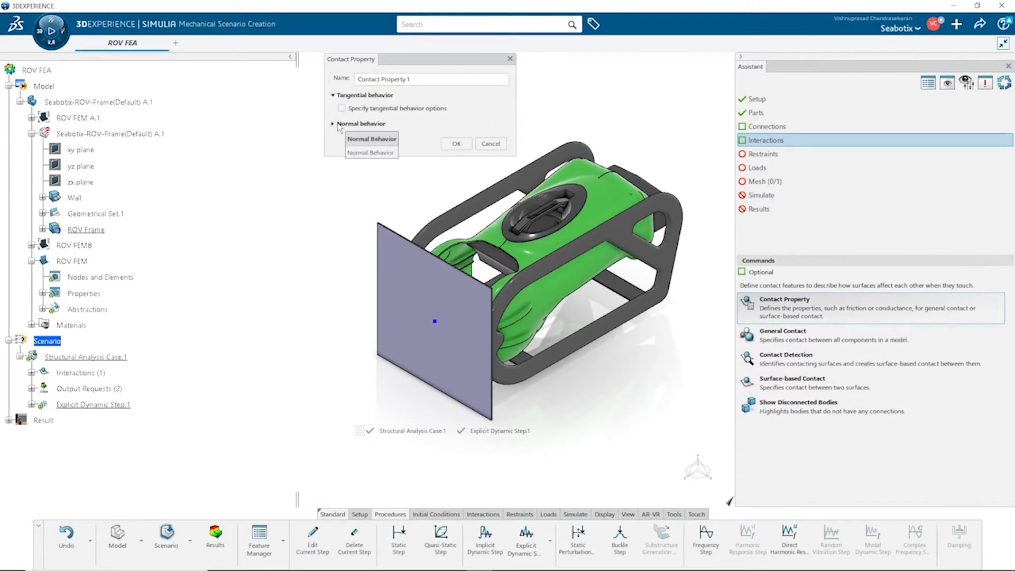
left_click(360, 124)
left_click(341, 137)
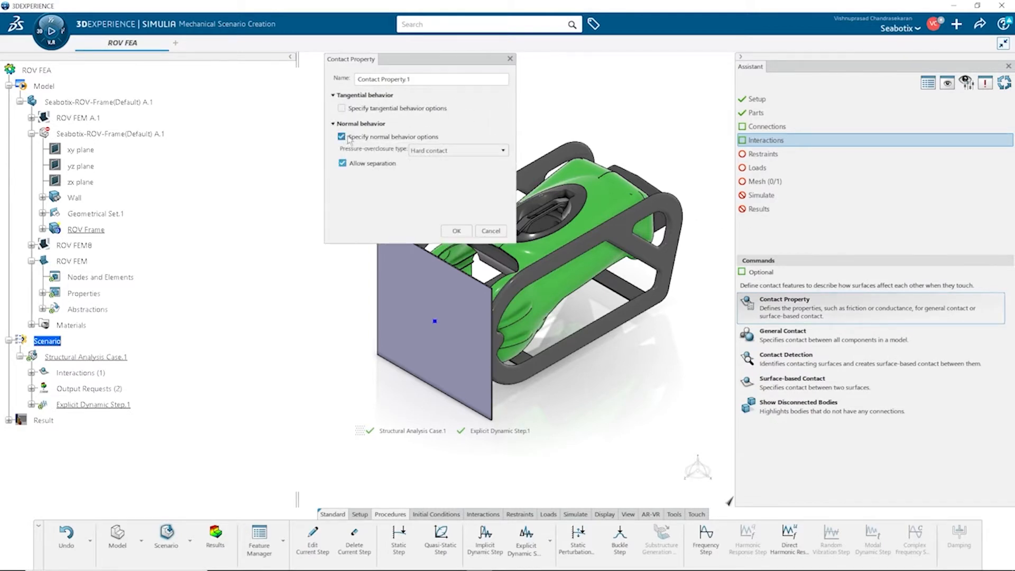
left_click(478, 151)
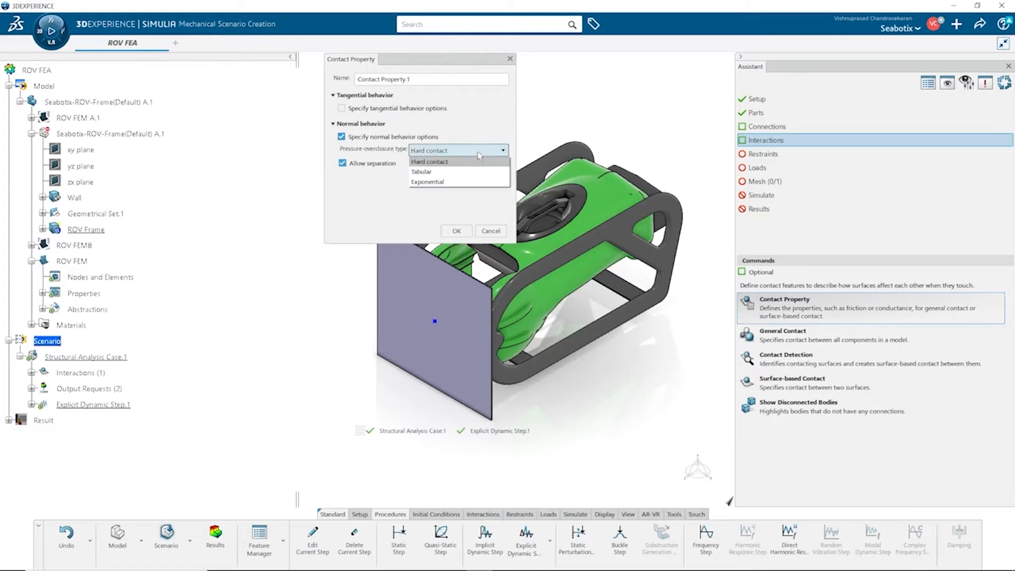
left_click(427, 181)
left_click(457, 231)
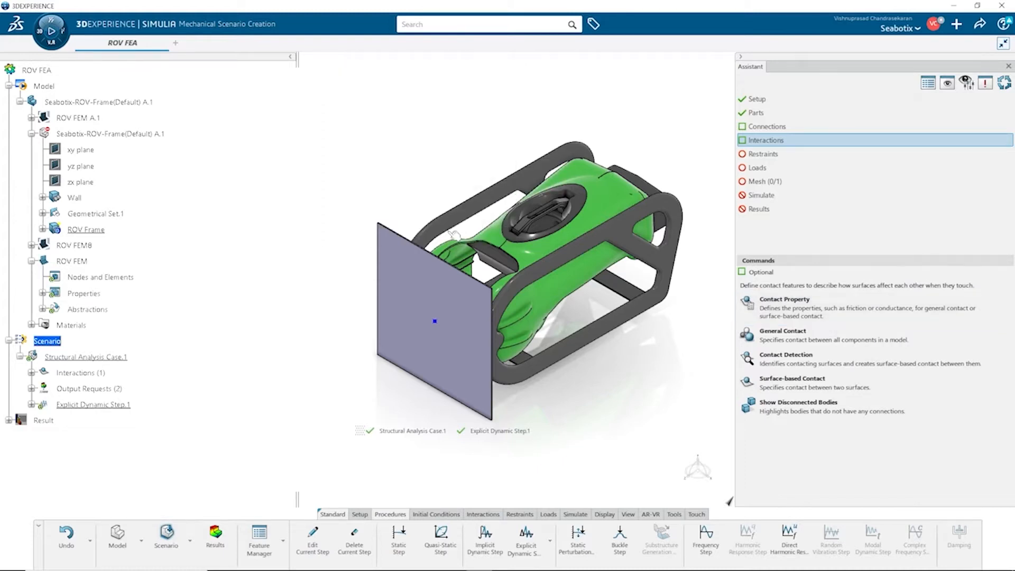
Step: Add a general contact for all surfaces using Contact Property.1 as the global contact property
left_click(955, 339)
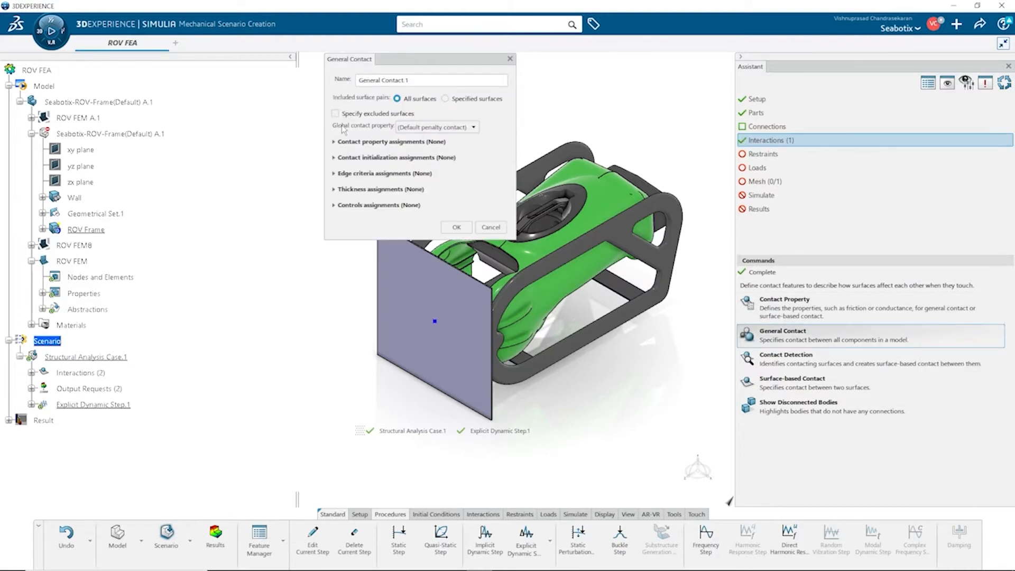
left_click(455, 127)
left_click(458, 144)
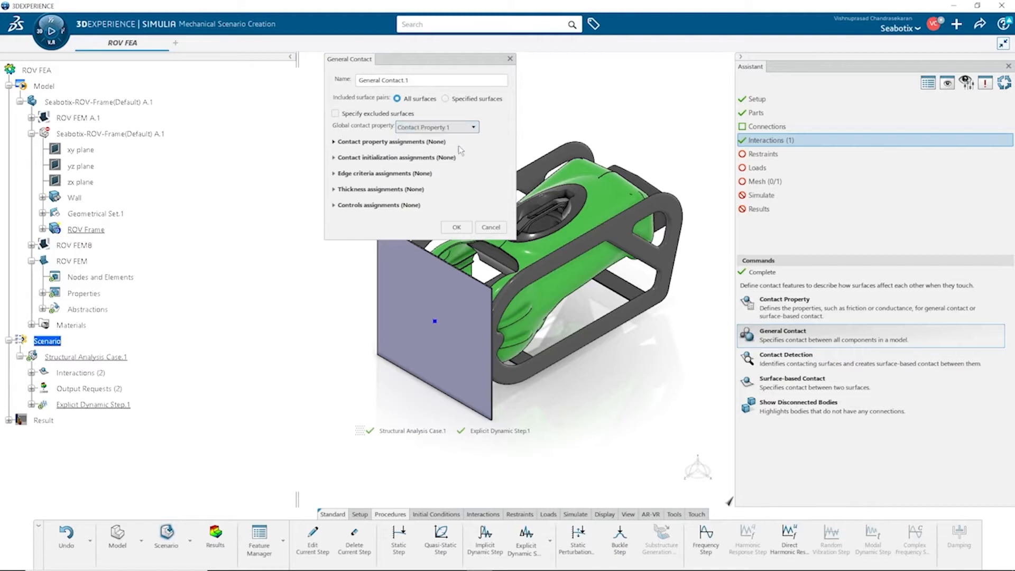
left_click(427, 144)
left_click(422, 144)
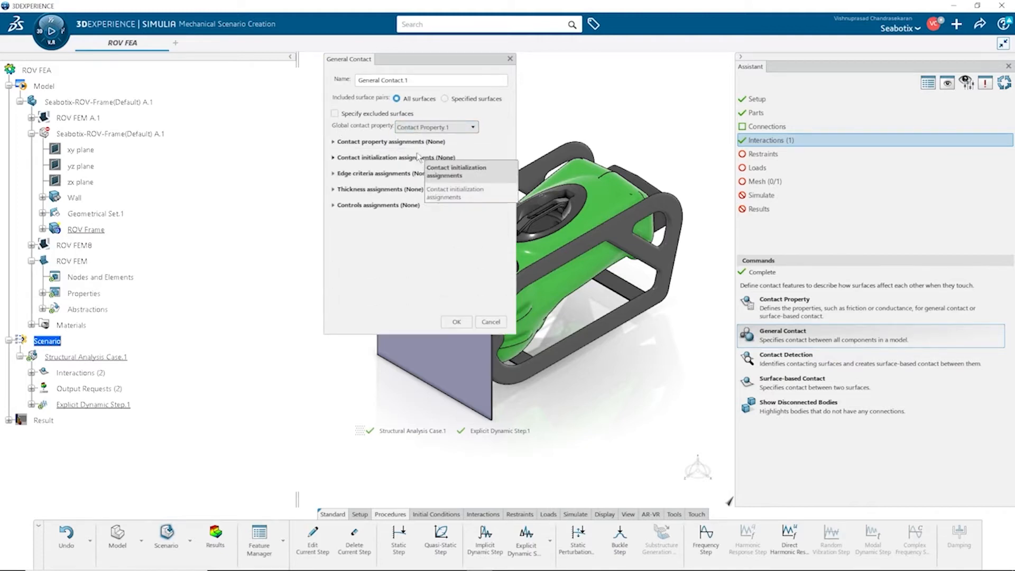
left_click(457, 322)
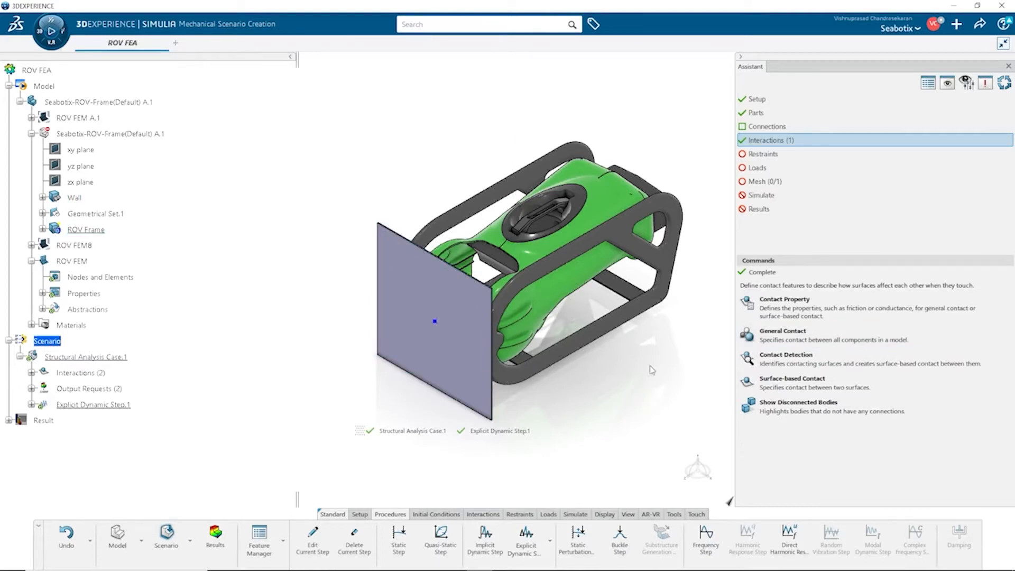
Step: Add a clamp restraint fixing the Wall
left_click(769, 155)
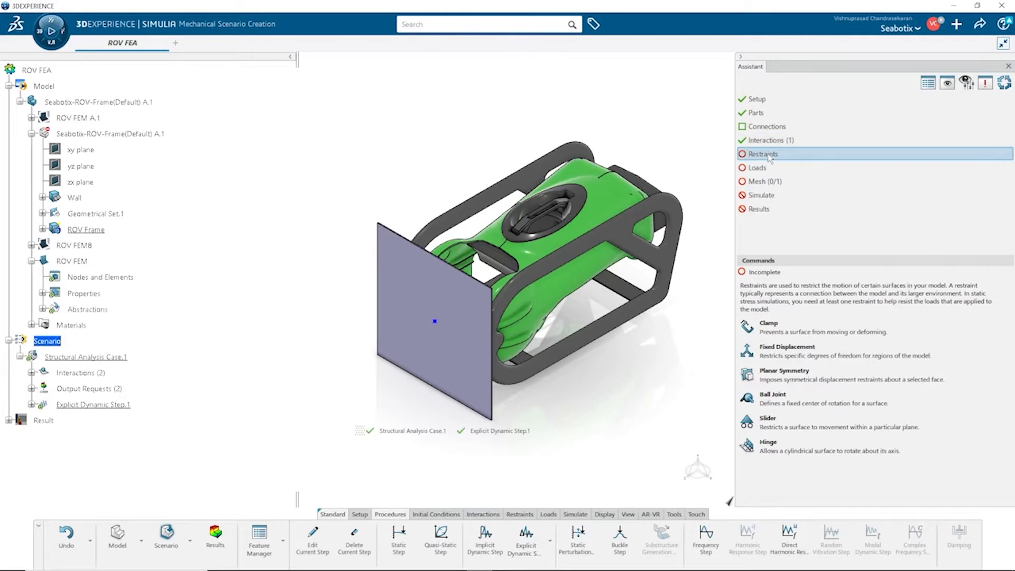
left_click(770, 326)
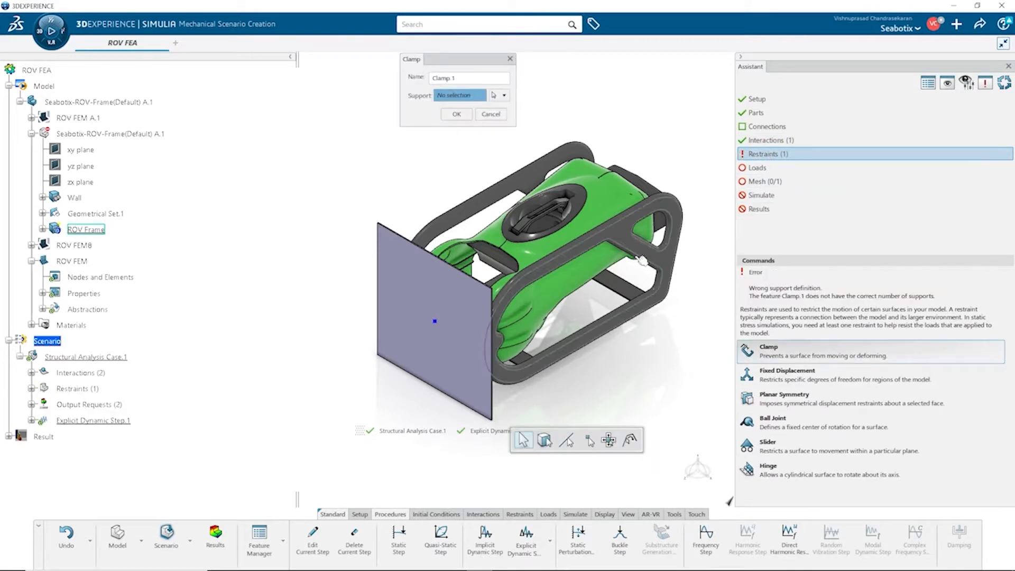
left_click(42, 310)
left_click(86, 325)
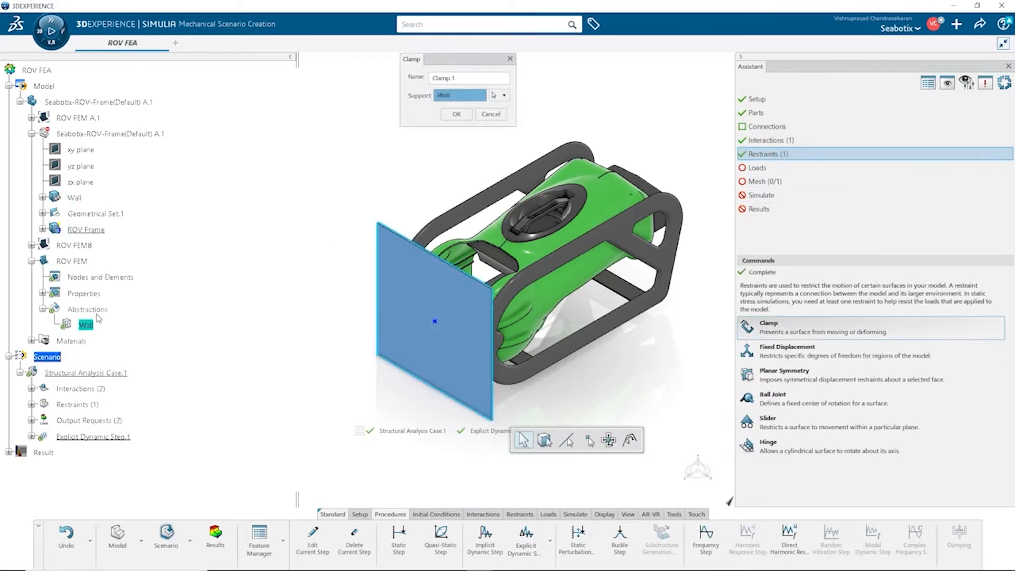
left_click(456, 115)
Step: Apply an initial translational velocity along Z to the ROV Frame
left_click(771, 168)
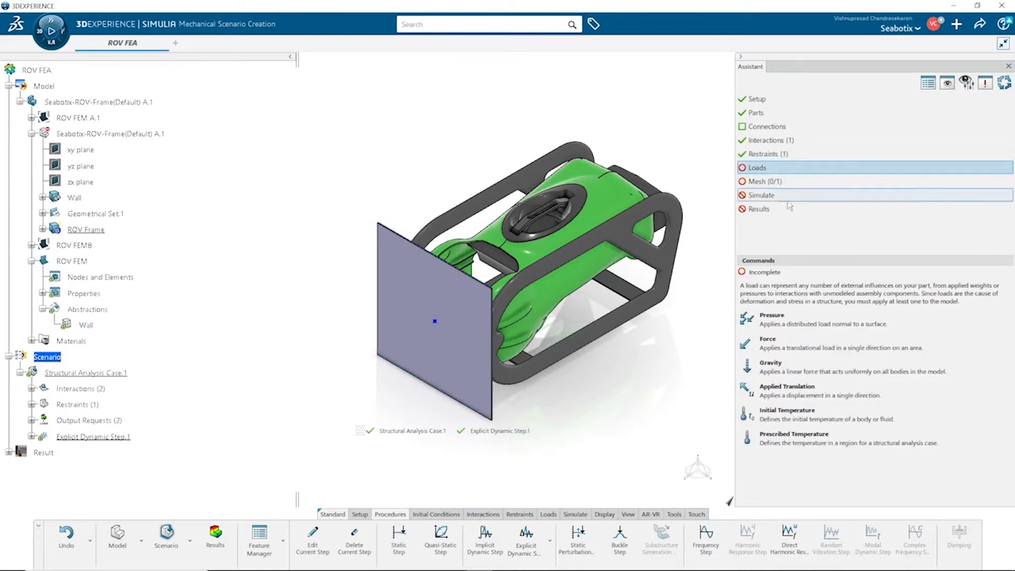
left_click(458, 516)
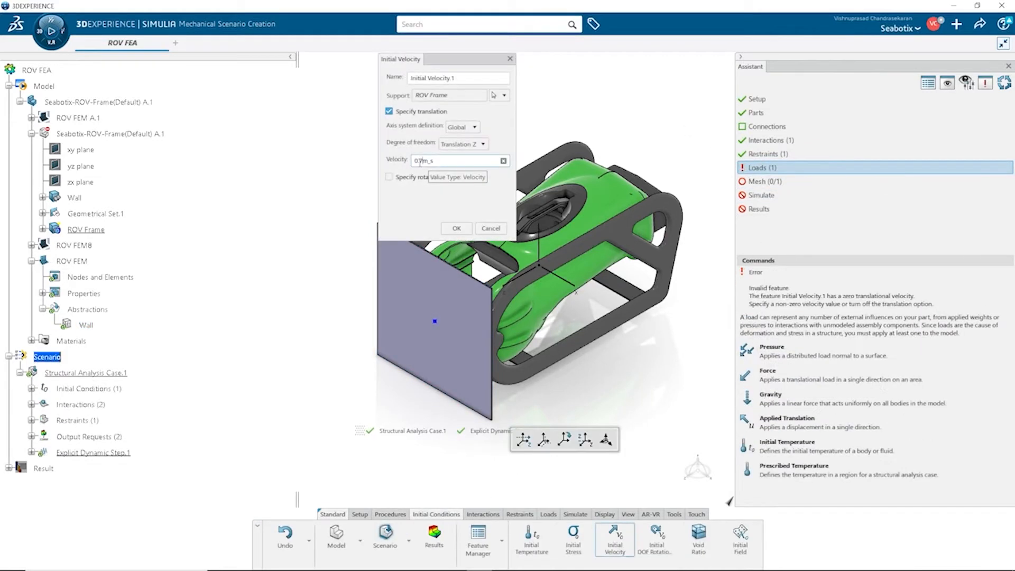
left_click(457, 229)
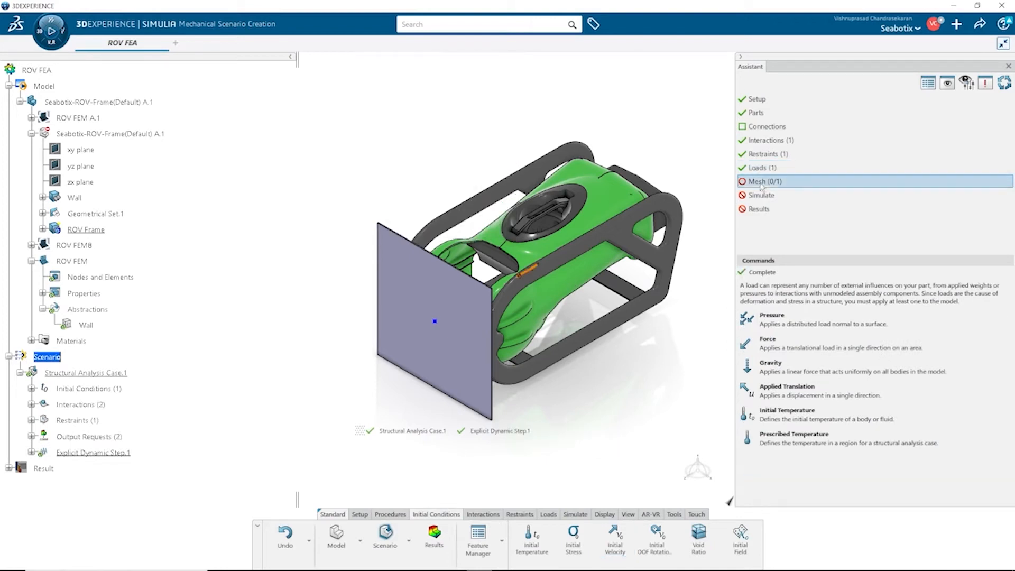
Step: Generate a tetrahedron mesh on the ROV Frame
left_click(759, 182)
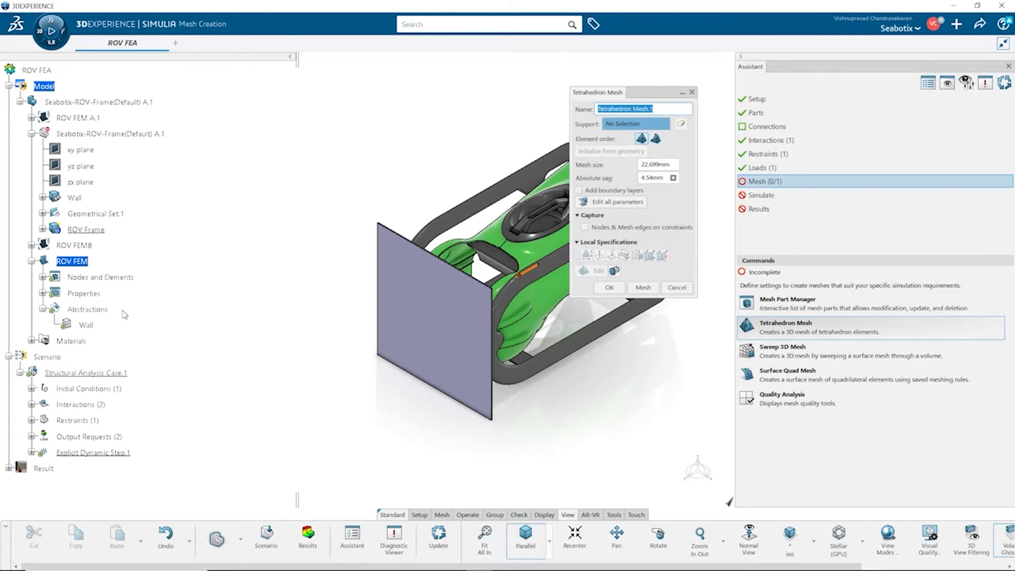
left_click(81, 230)
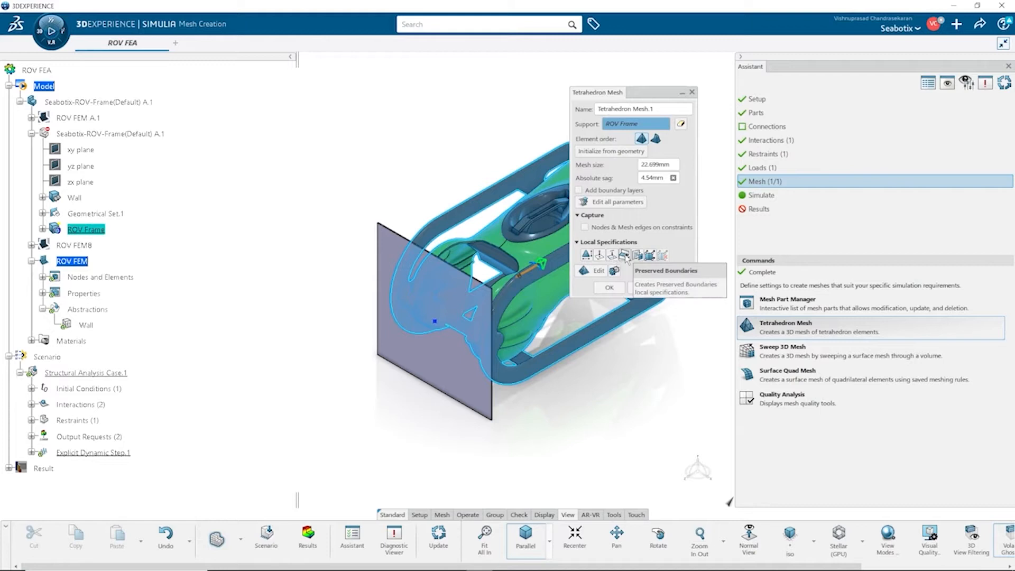
left_click(644, 288)
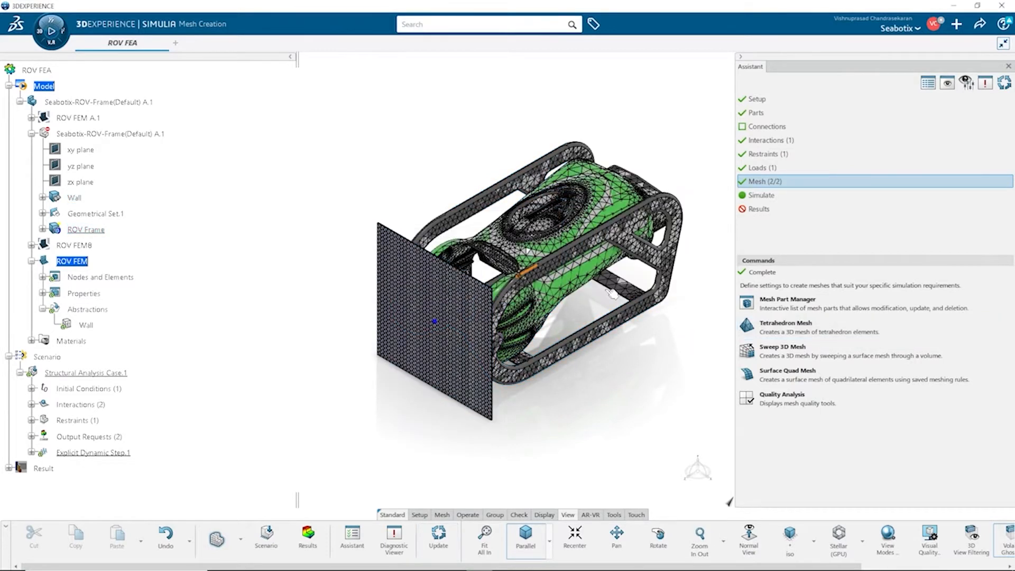
Step: Hide all geometric shapes through Visualization Management so only the mesh is displayed
right_click(689, 91)
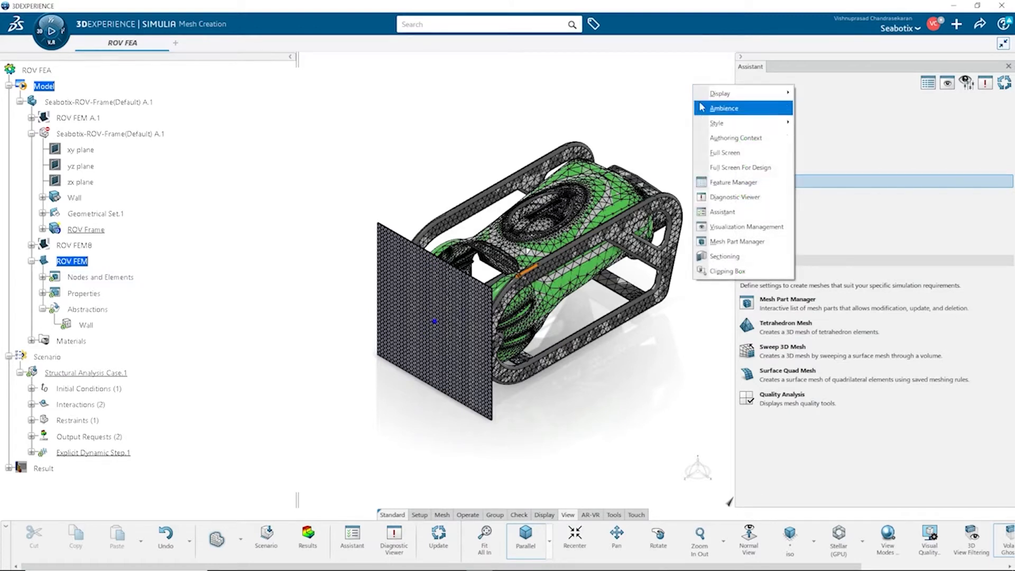
left_click(723, 228)
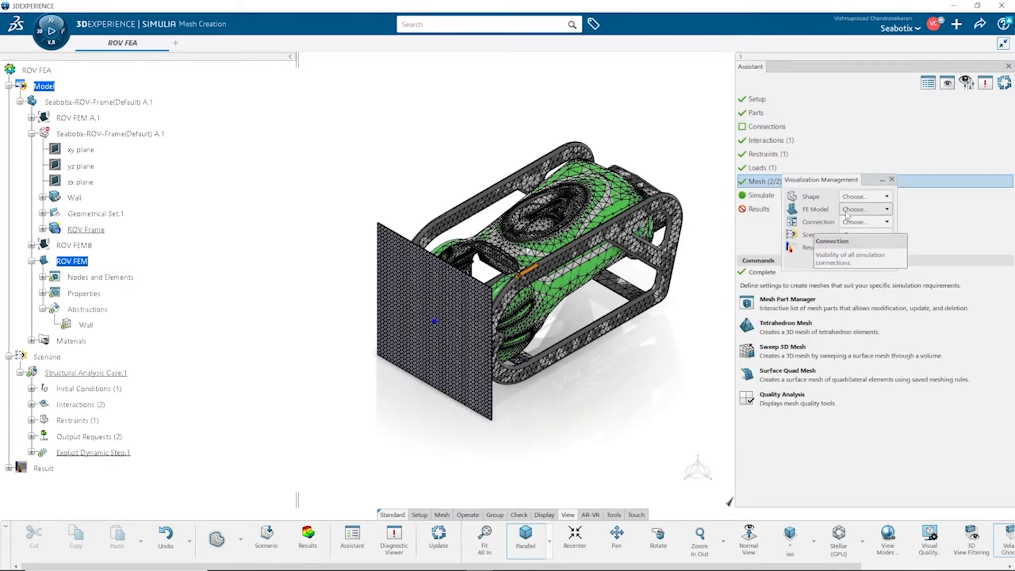
left_click(853, 204)
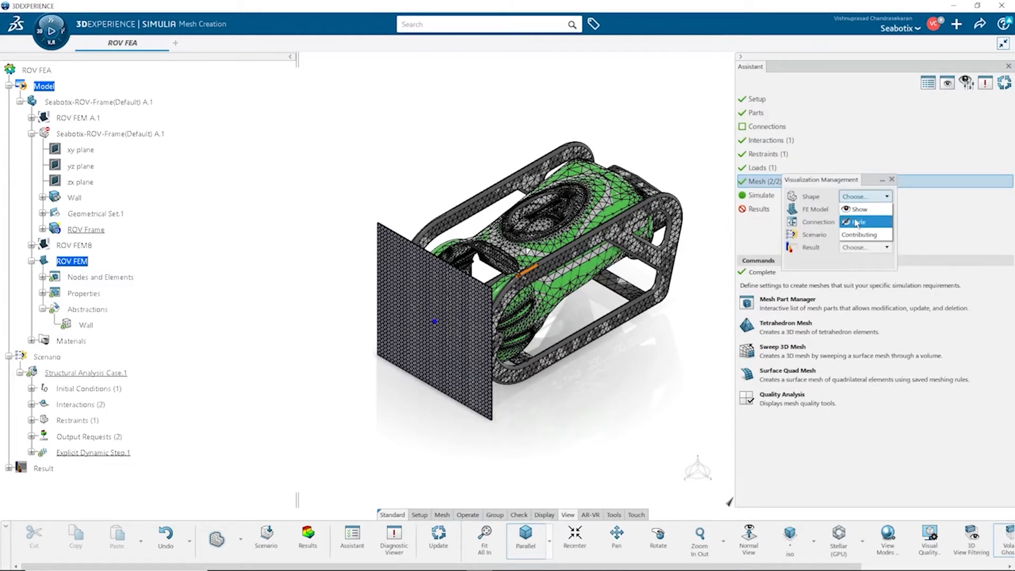
left_click(857, 222)
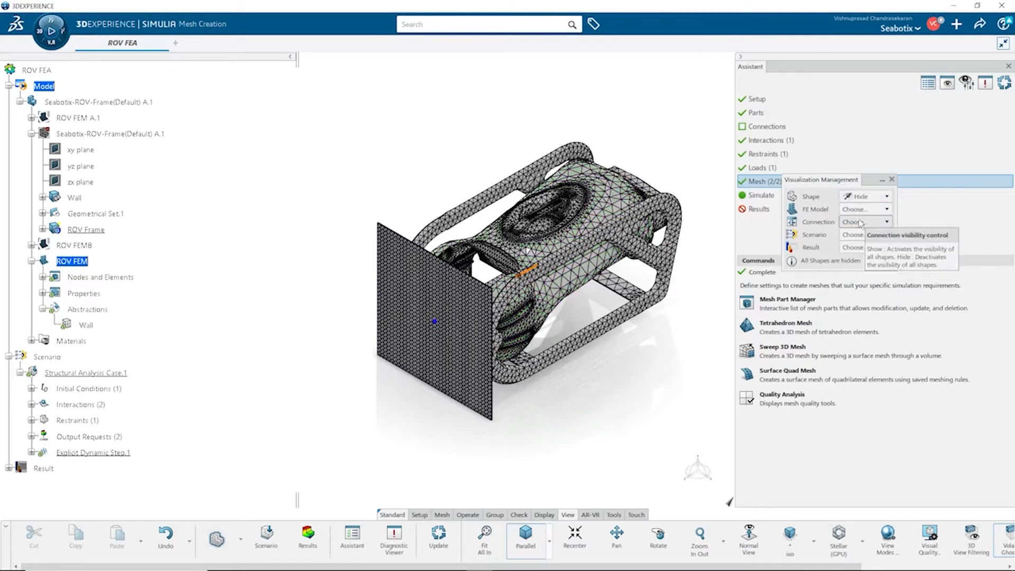
left_click(892, 180)
Step: Run the simulation checks locally in interactive mode using 12 cores, then close the checks status
scroll(588, 273, "up", 5)
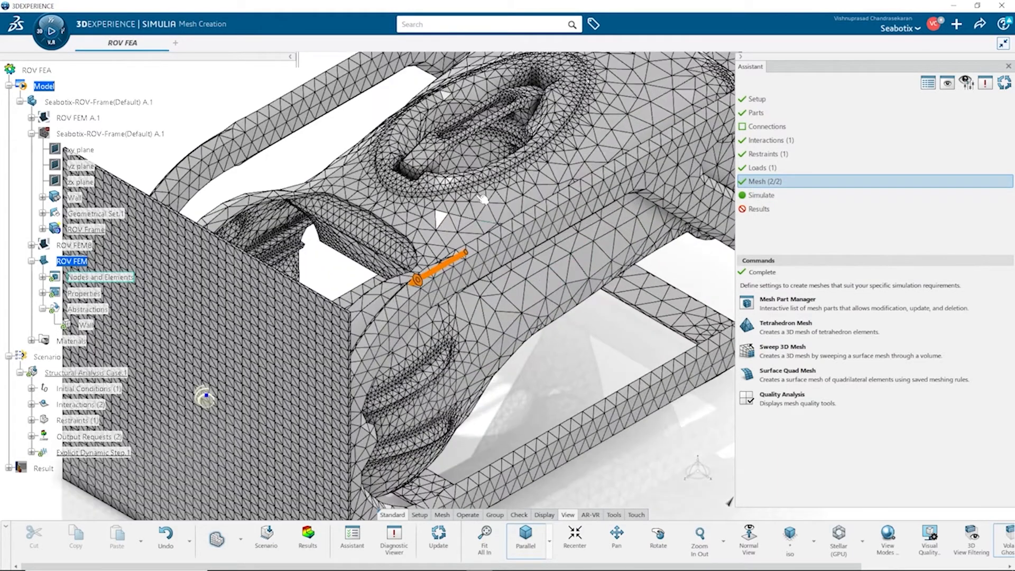
middle_click_drag(484, 156, 494, 220)
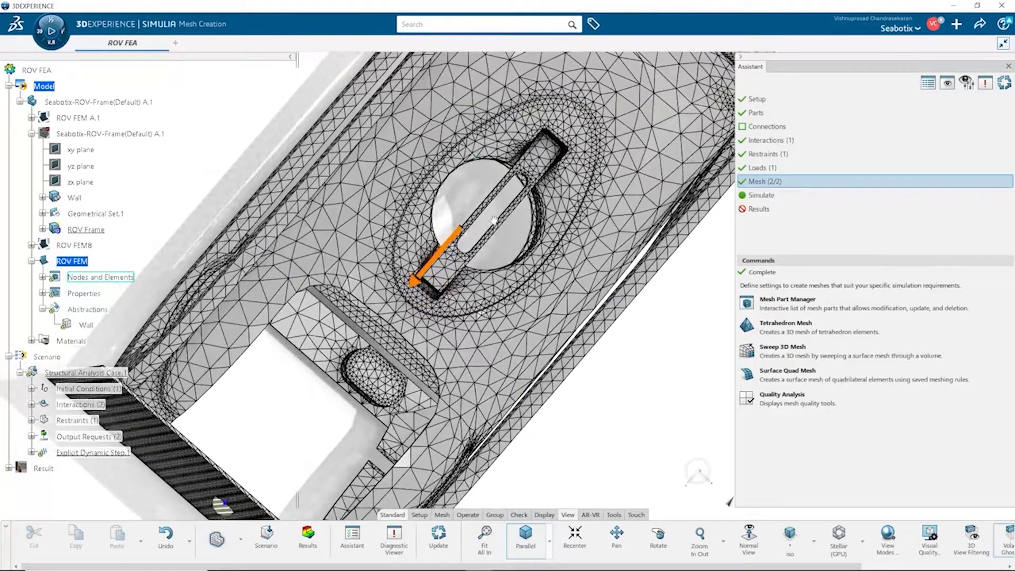
left_click(777, 195)
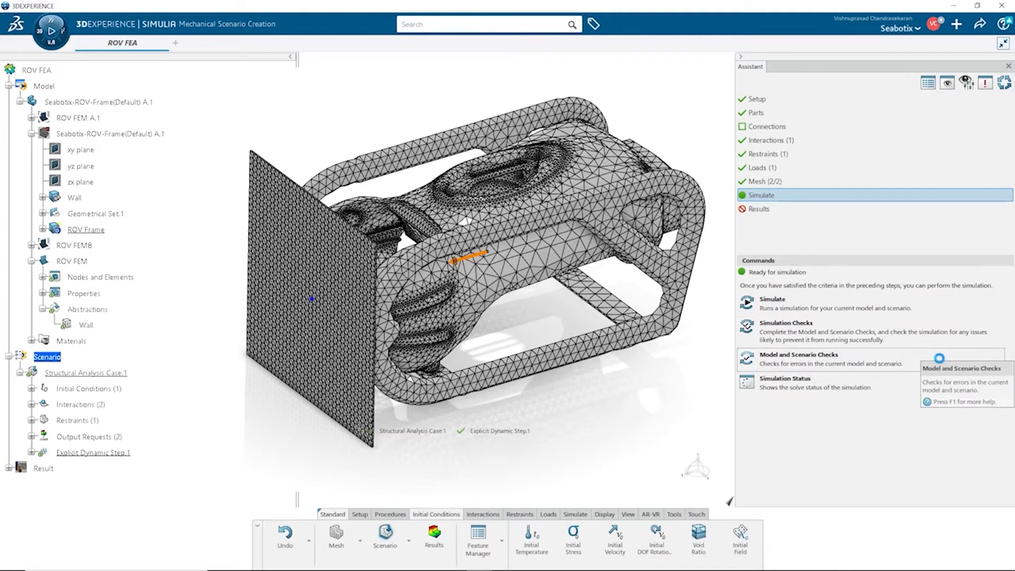
left_click(939, 358)
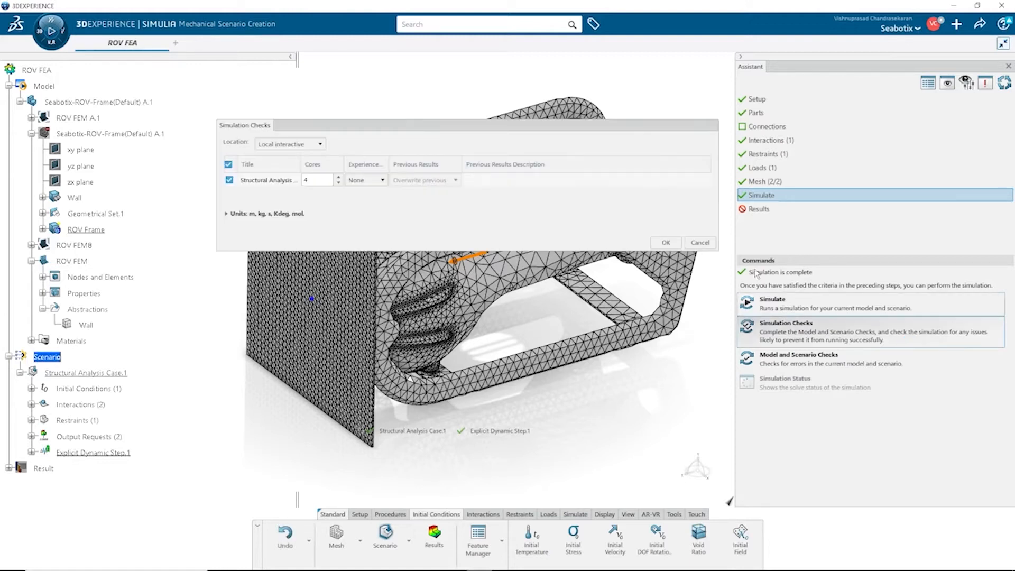
left_click(322, 144)
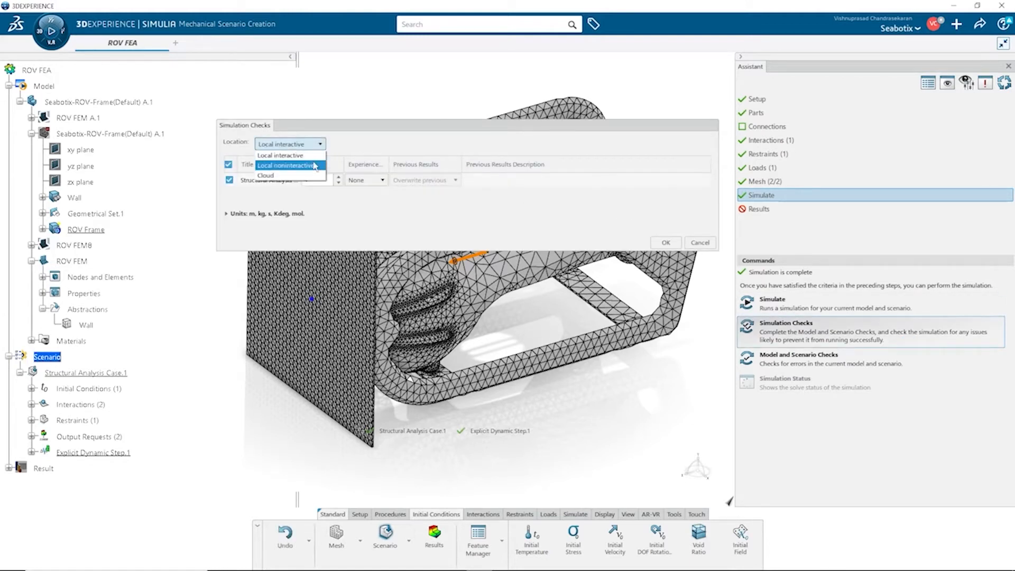
left_click(306, 156)
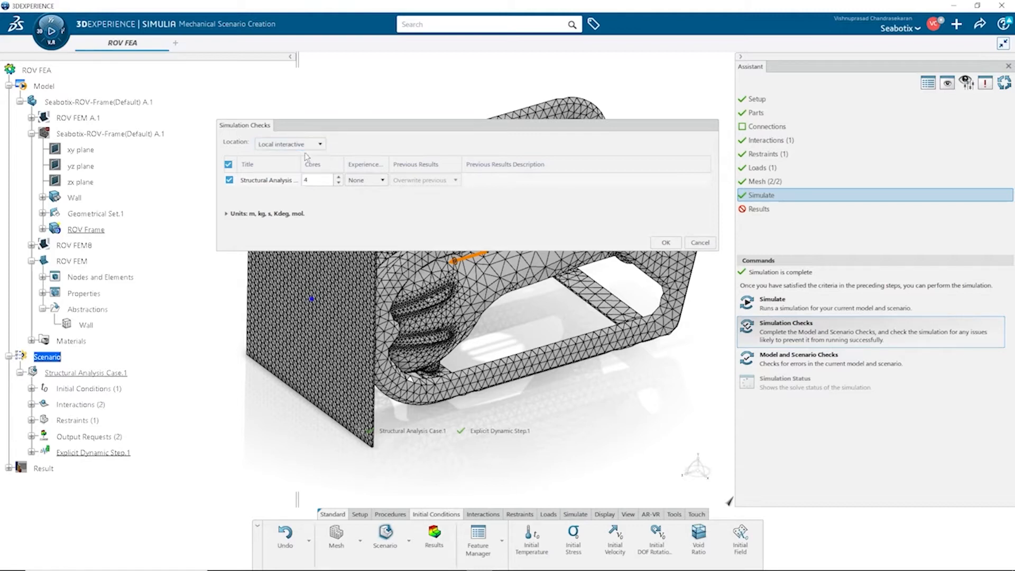
double_click(322, 178)
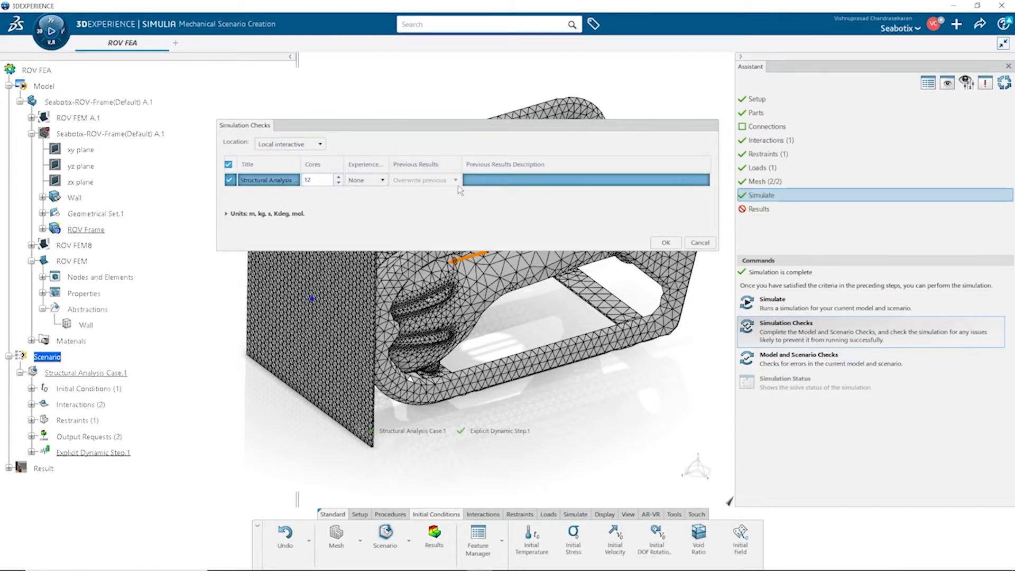
left_click(460, 203)
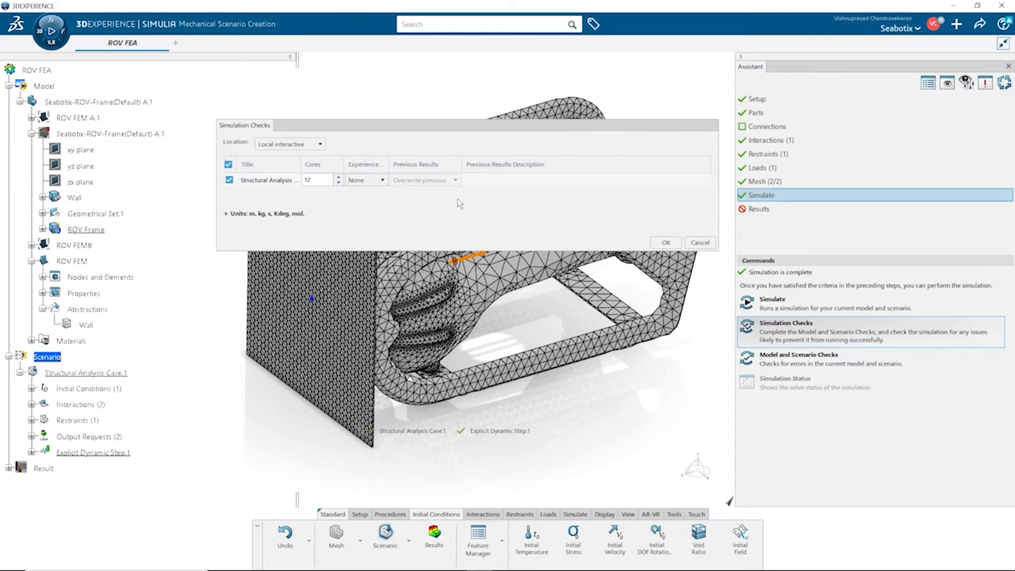
left_click(666, 243)
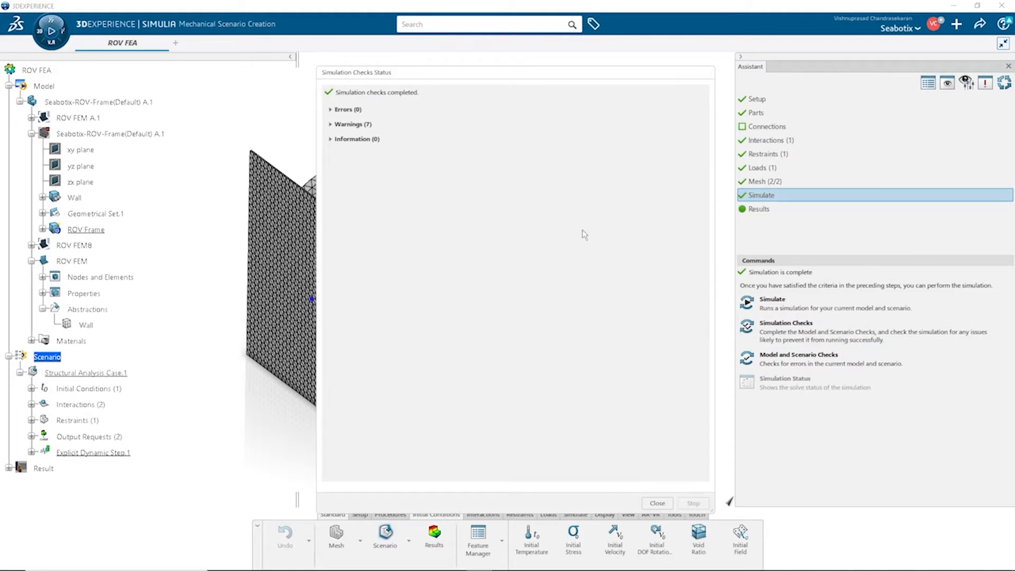
left_click(658, 502)
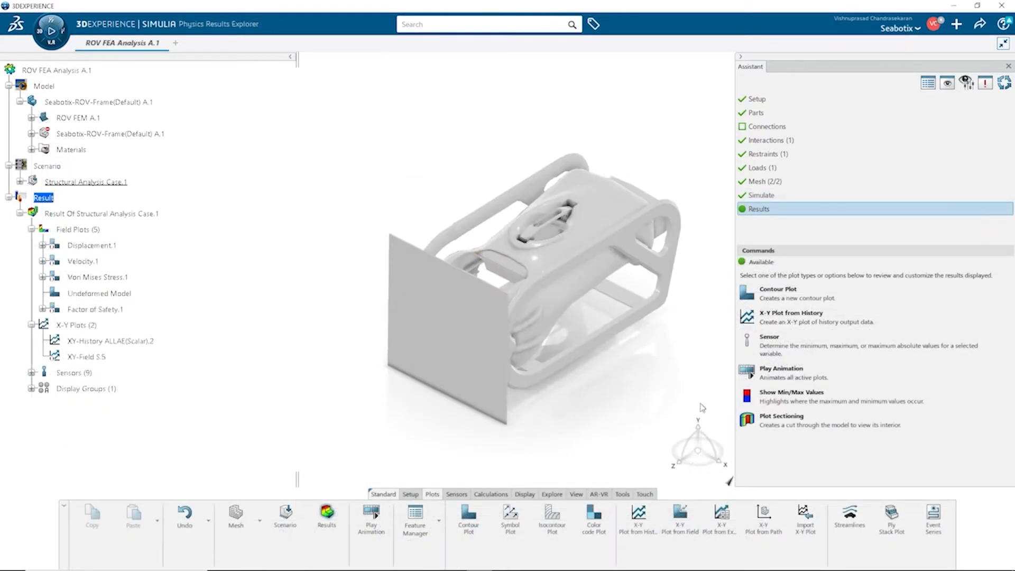
Step: Create an X-Y plot from field of Von Mises stress across all frames at a picked point on the frame
left_click(681, 515)
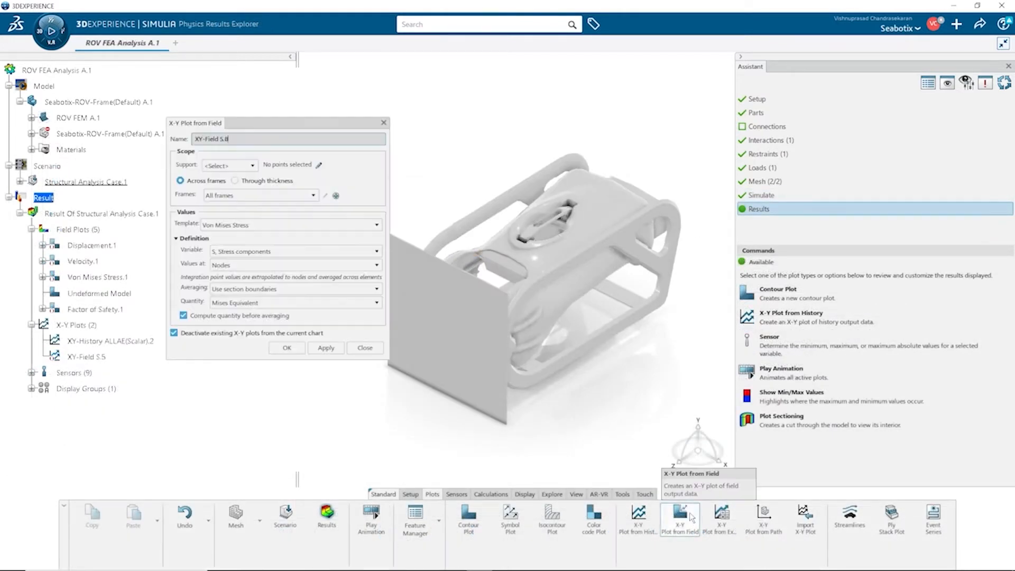
left_click(318, 166)
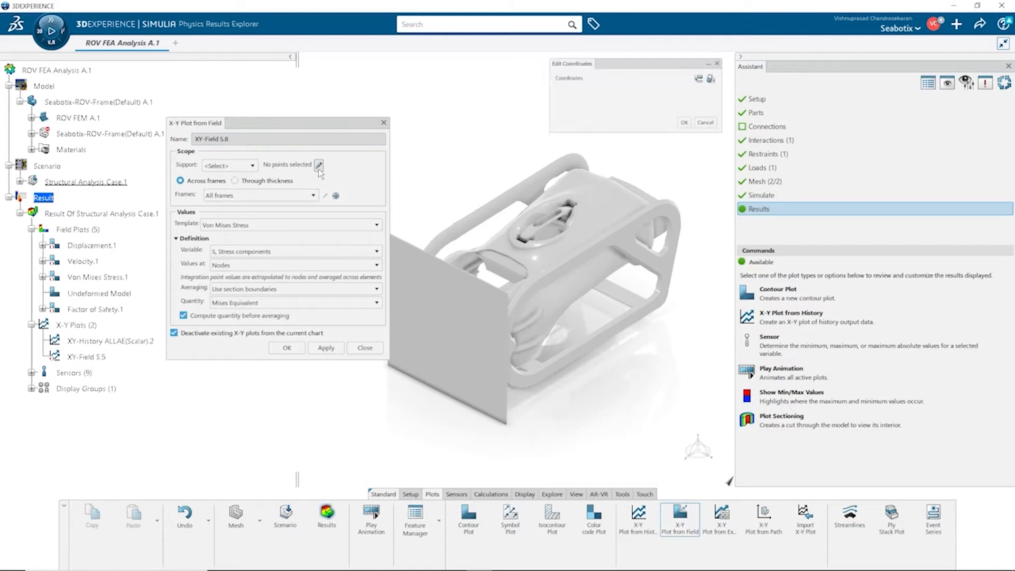
left_click(511, 350)
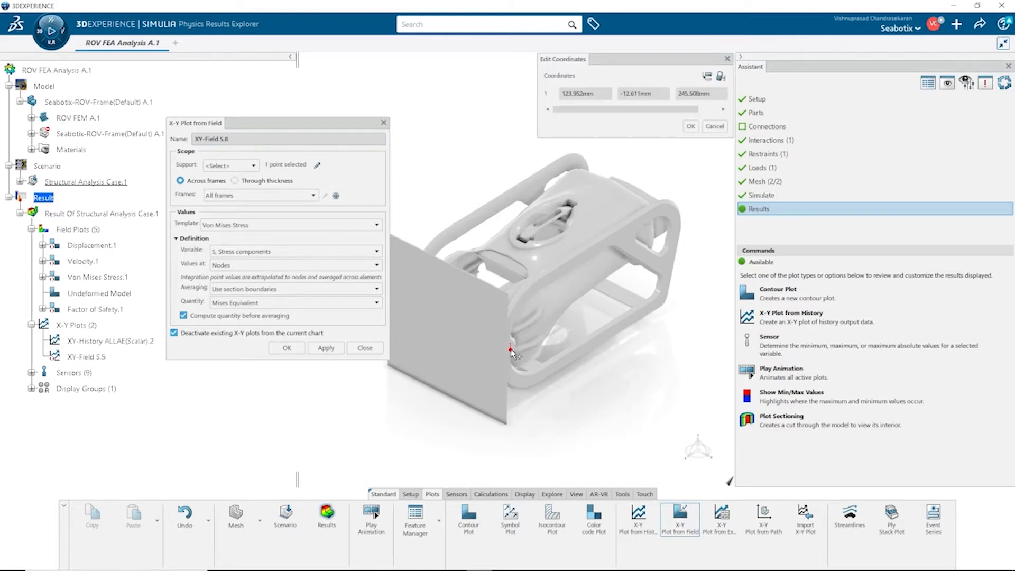
left_click(692, 127)
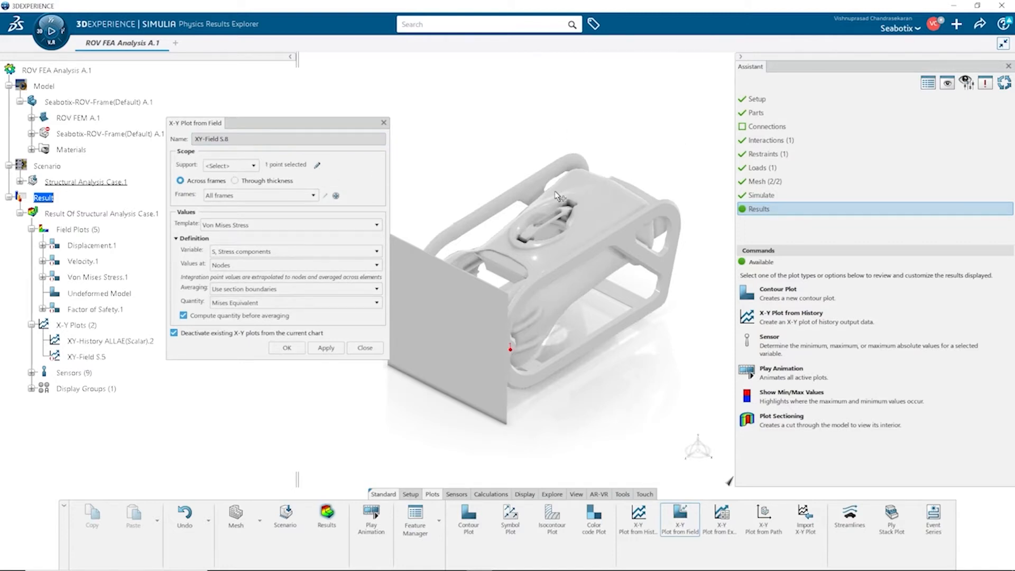
left_click(297, 352)
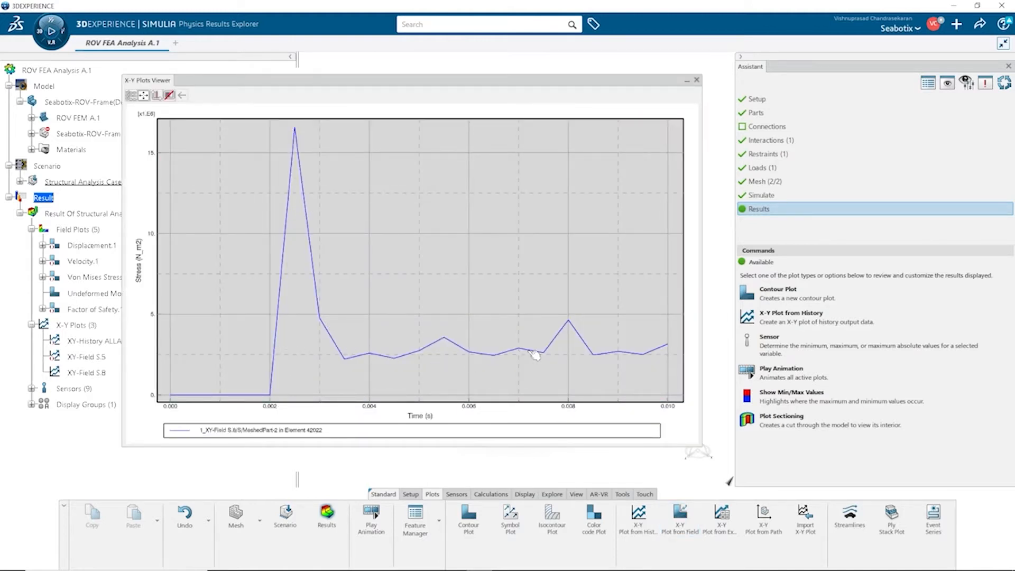
left_click(697, 80)
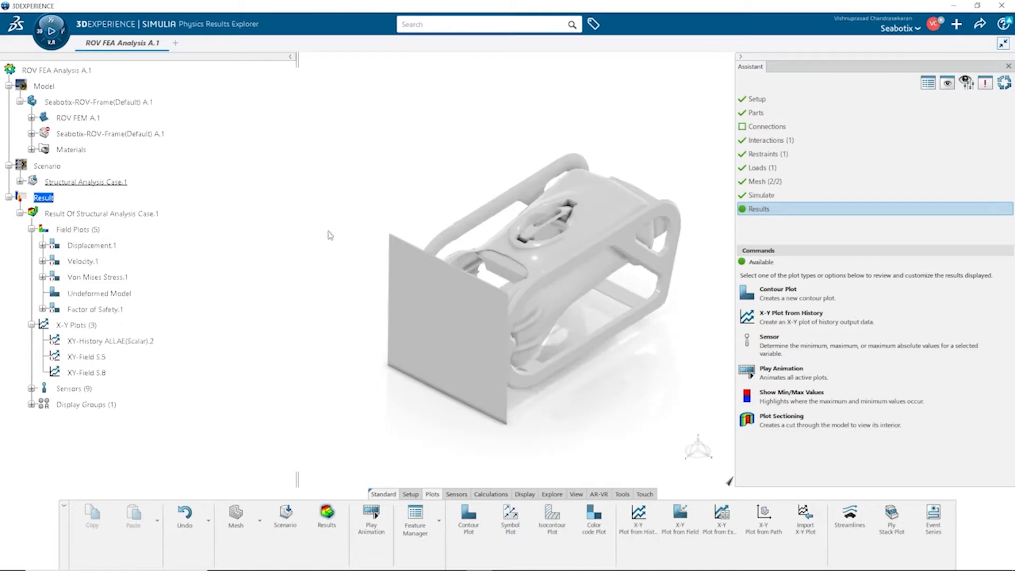
Step: Display the Von Mises stress contour plot and play its animation through the explicit dynamic step
double_click(113, 279)
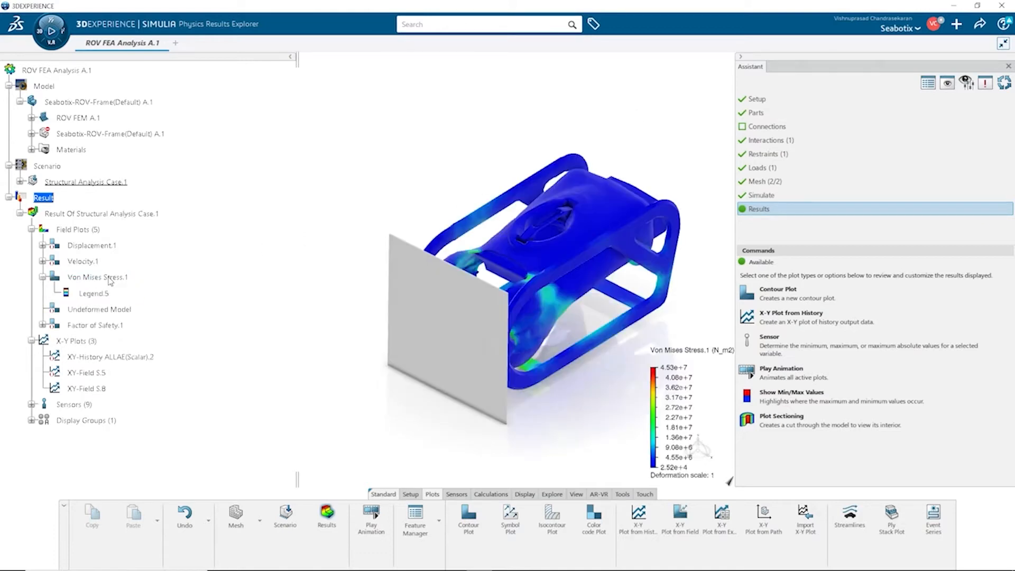
left_click(372, 516)
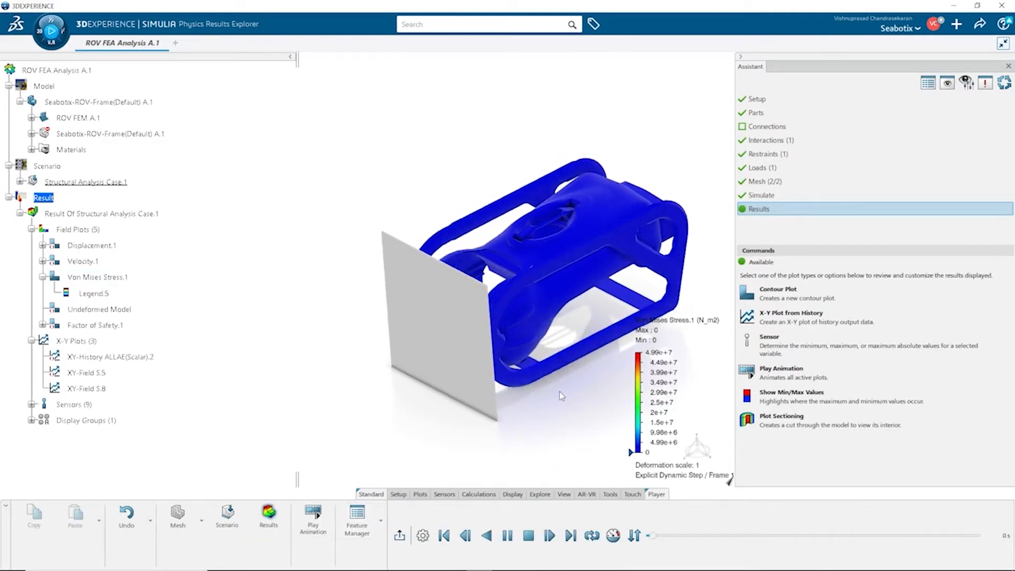
scroll(561, 391, "up", 5)
scroll(562, 392, "down", 5)
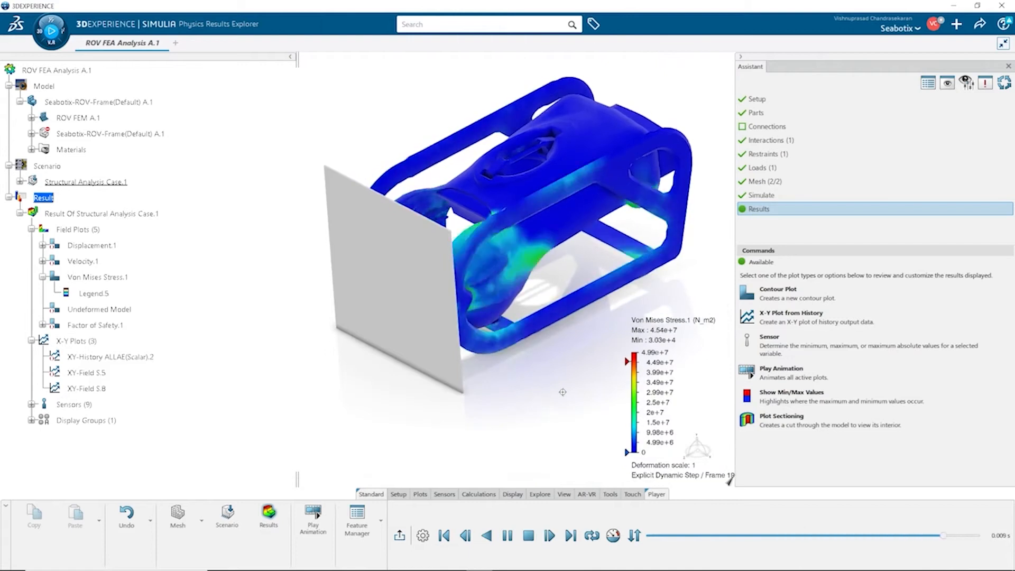
left_click(528, 536)
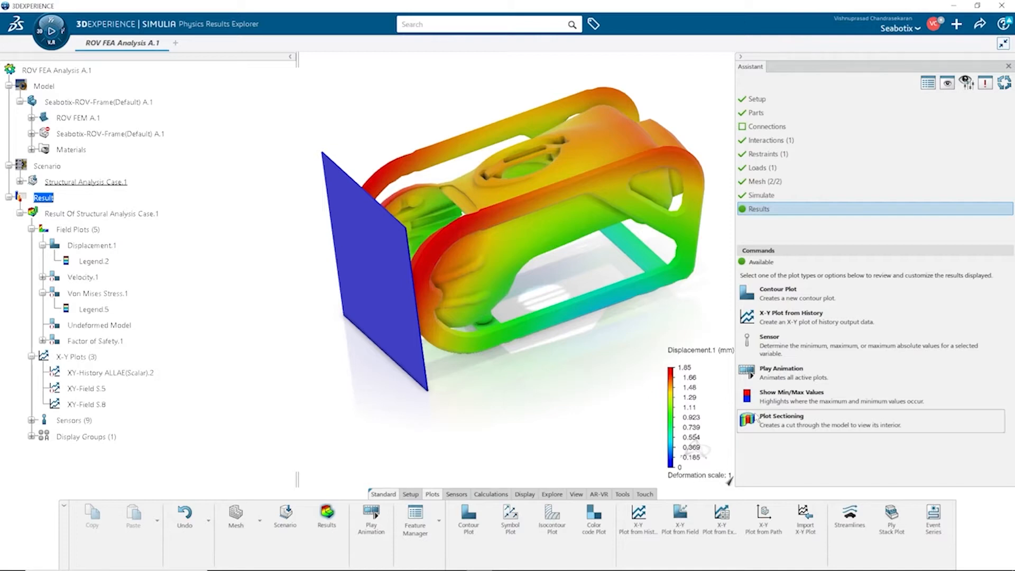
left_click(782, 418)
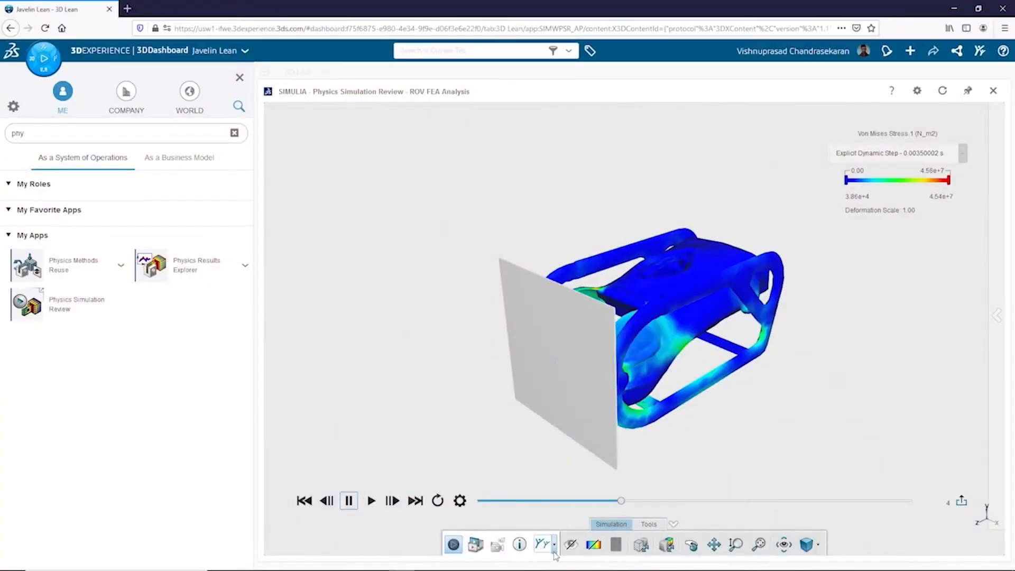
Step: In the Physics Simulation Review, publish the ROV FEA Analysis simulation media to the community and close the review
left_click(554, 545)
left_click(572, 487)
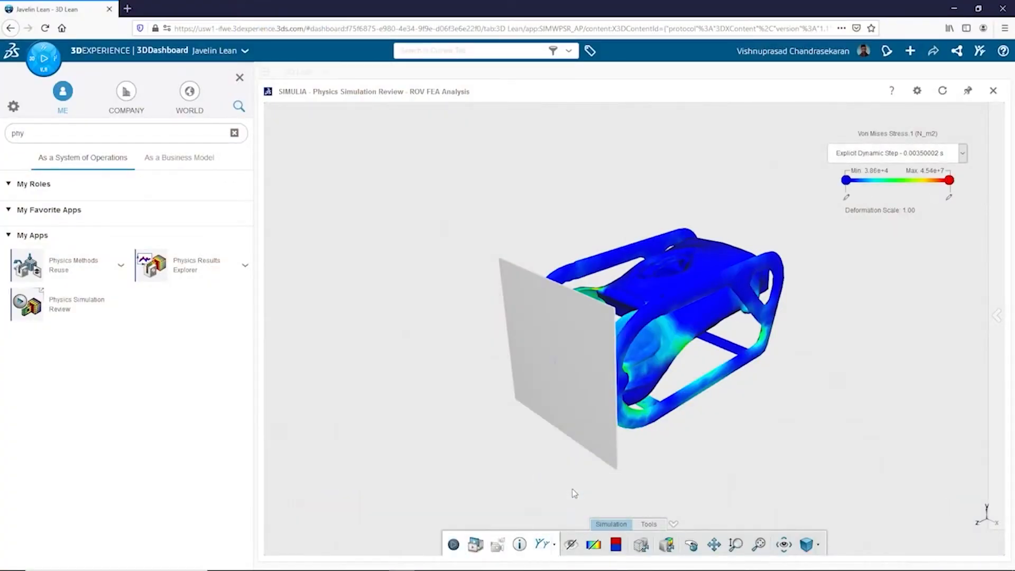
left_click(714, 268)
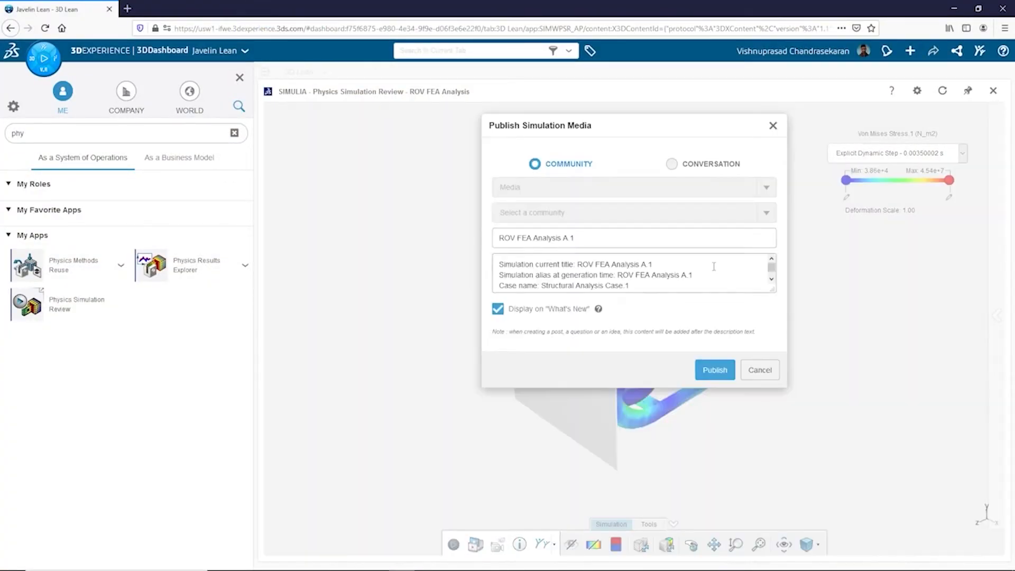
left_click(713, 357)
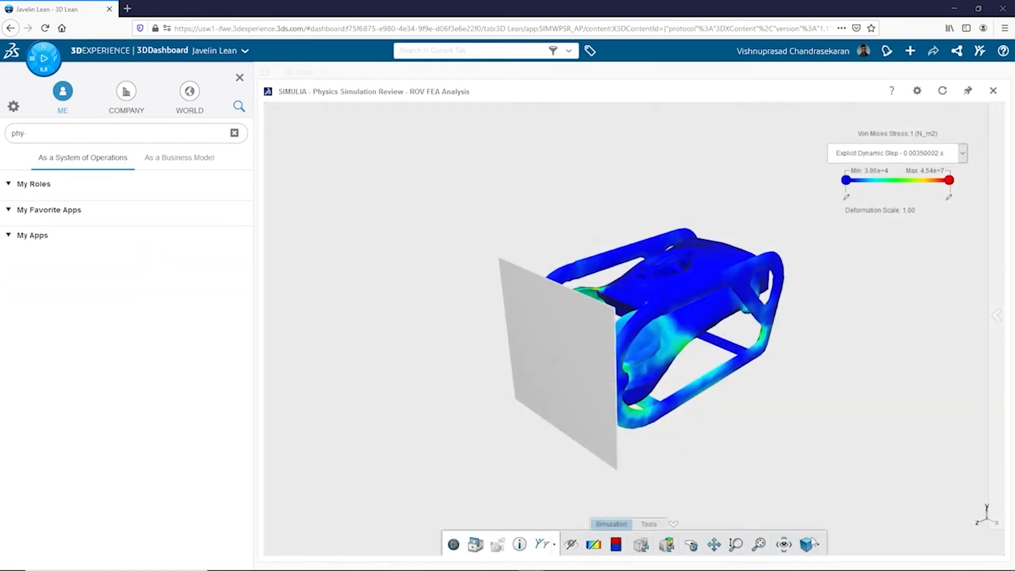
left_click(994, 90)
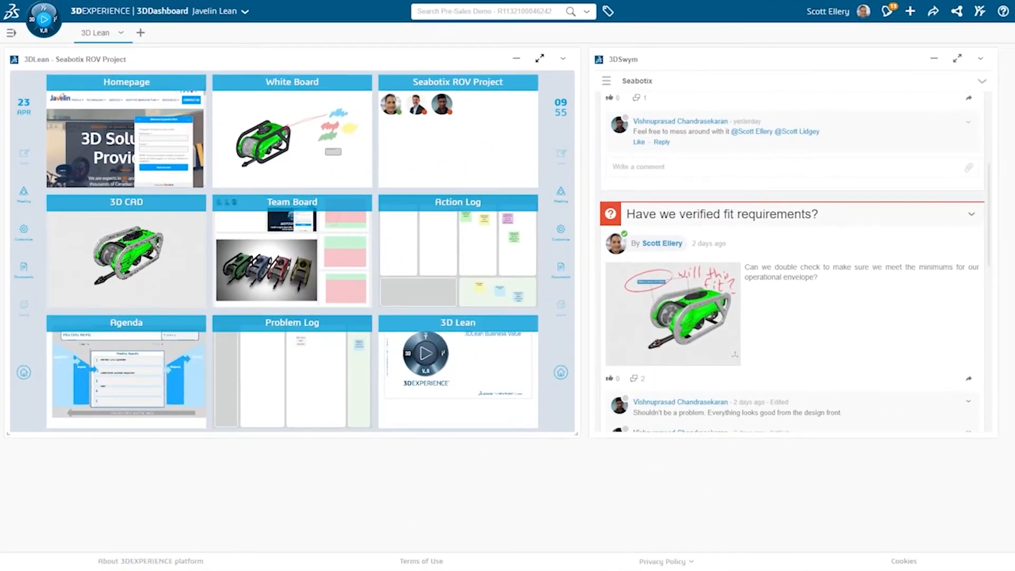
Step: Move the 'Need to run FEA' note from Today to Done in the Action Log
scroll(793, 238, "down", 3)
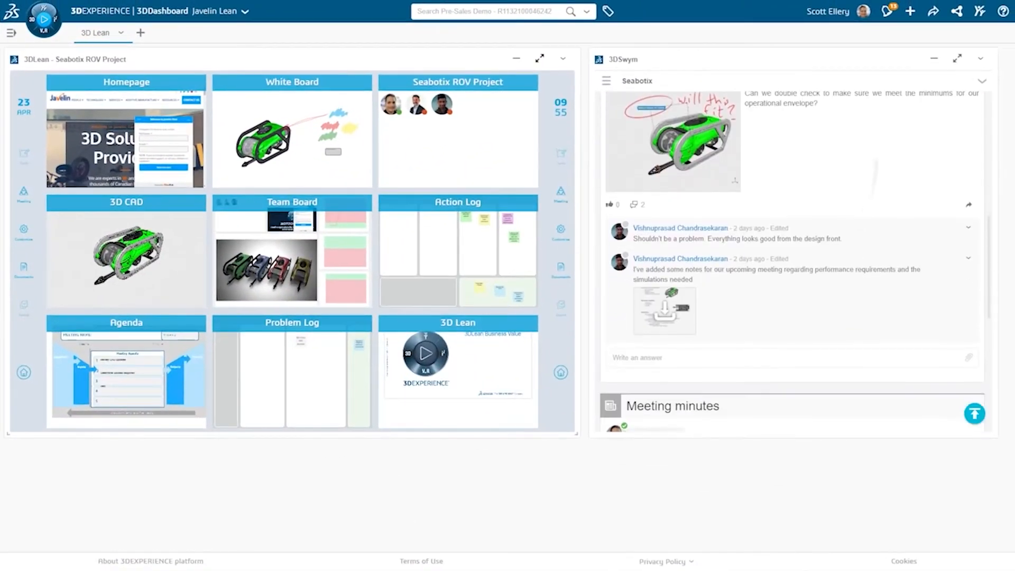
scroll(793, 262, "up", 5)
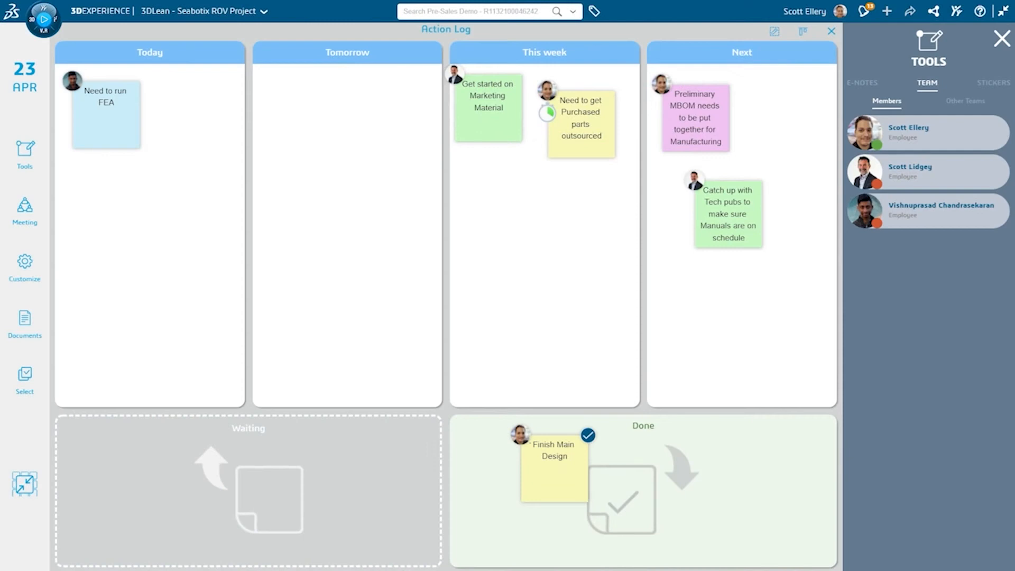
left_click_drag(107, 115, 659, 488)
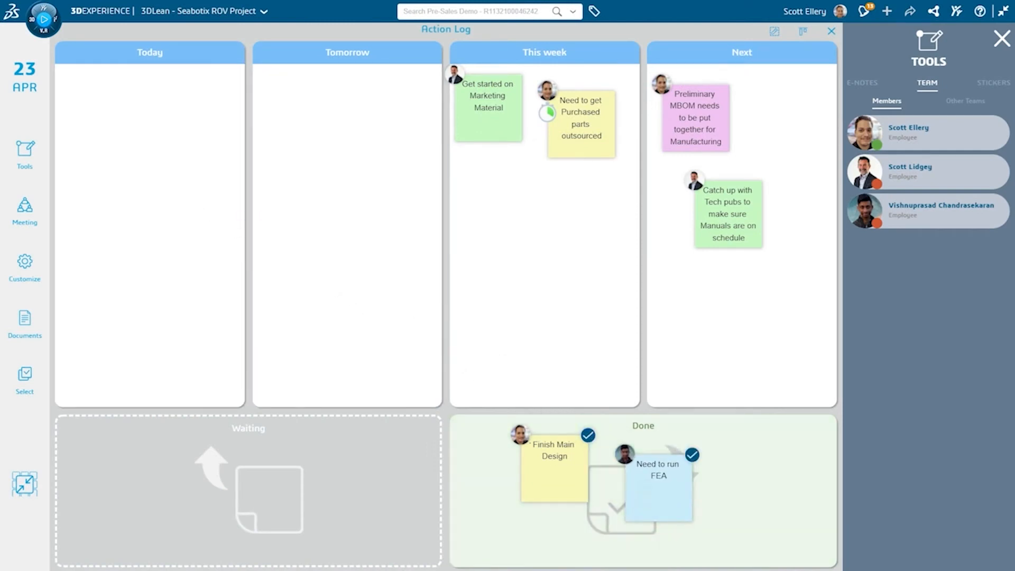
Step: Create an action e-note reading 'Need a fluid study to validate environment testing' and assign a team member to it
left_click(862, 83)
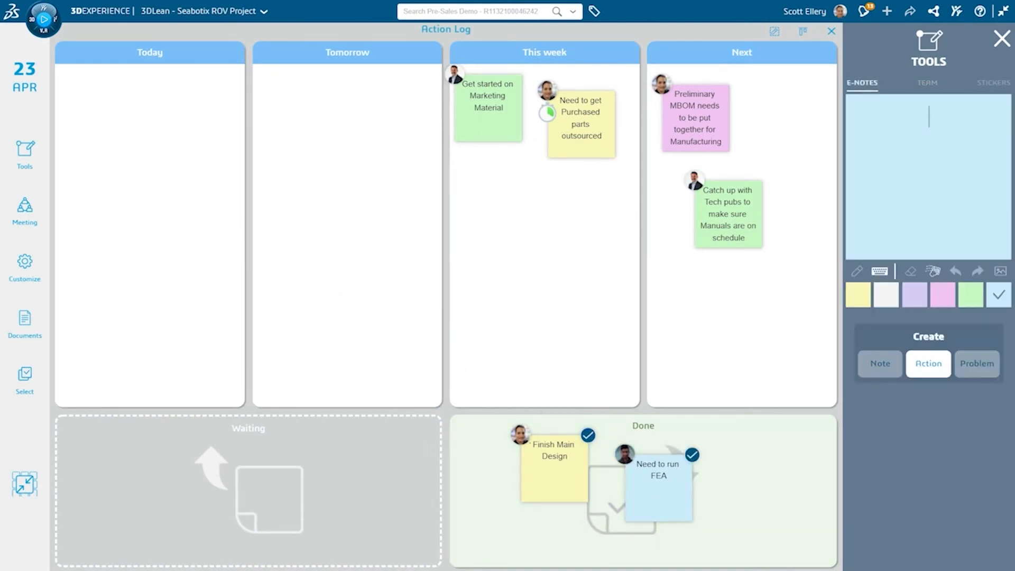
type("Need a fluid study to validate environment test")
type("ing")
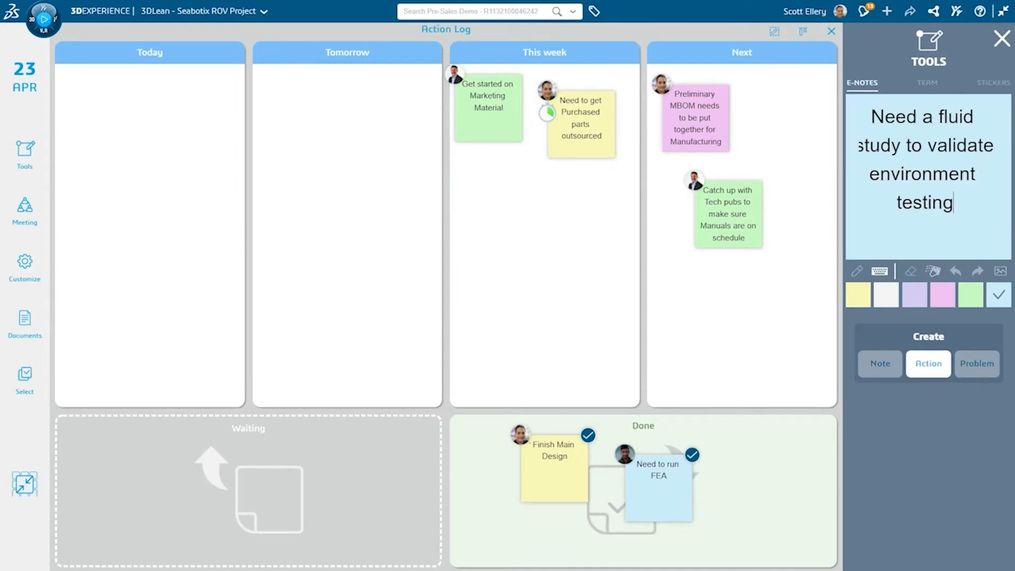
left_click(929, 364)
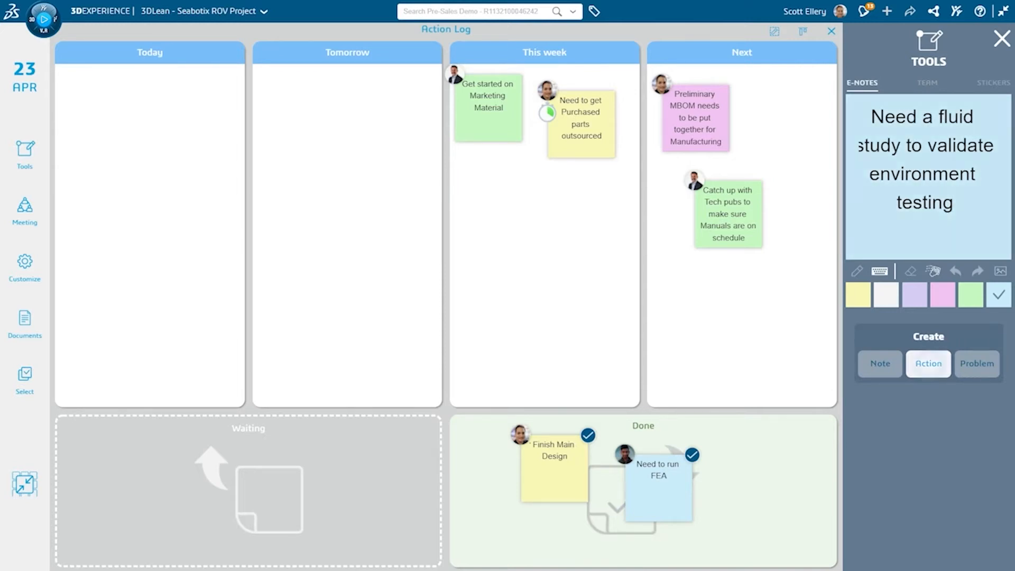
left_click(927, 83)
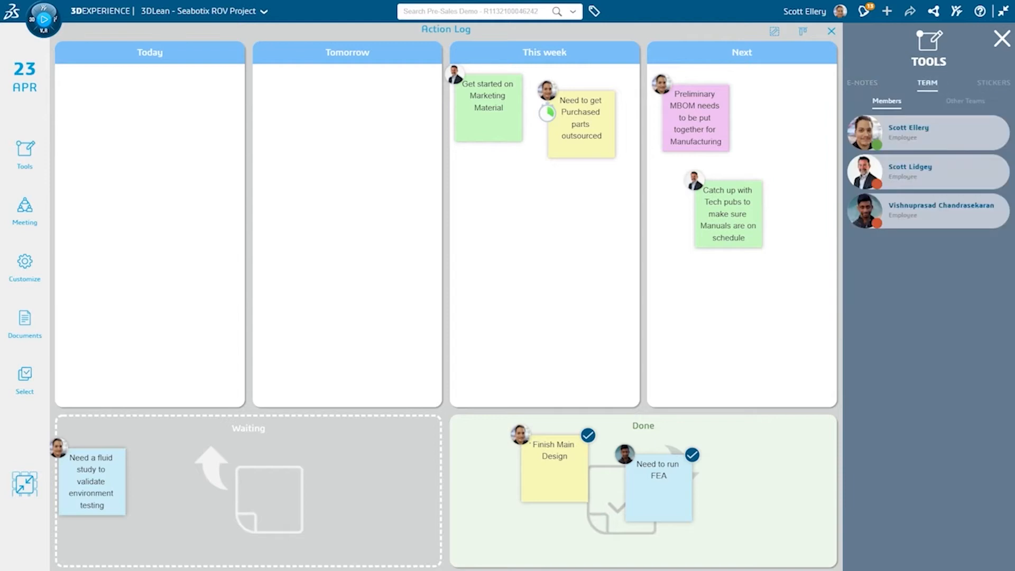
left_click_drag(923, 211, 101, 115)
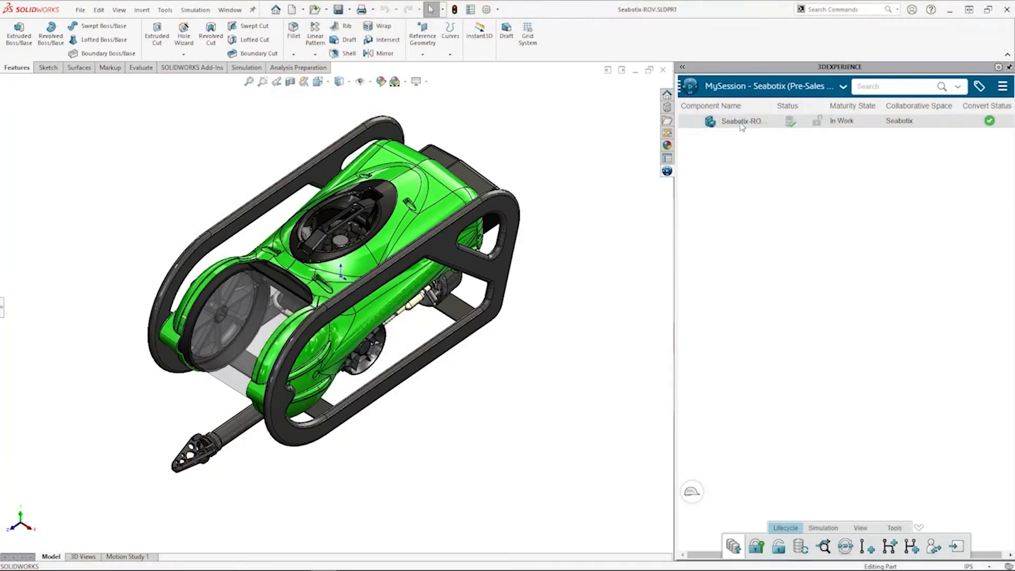
Step: Open the Seabotix ROV part in the Fluid Scenario Creation app from the 3DEXPERIENCE compass
right_click(742, 125)
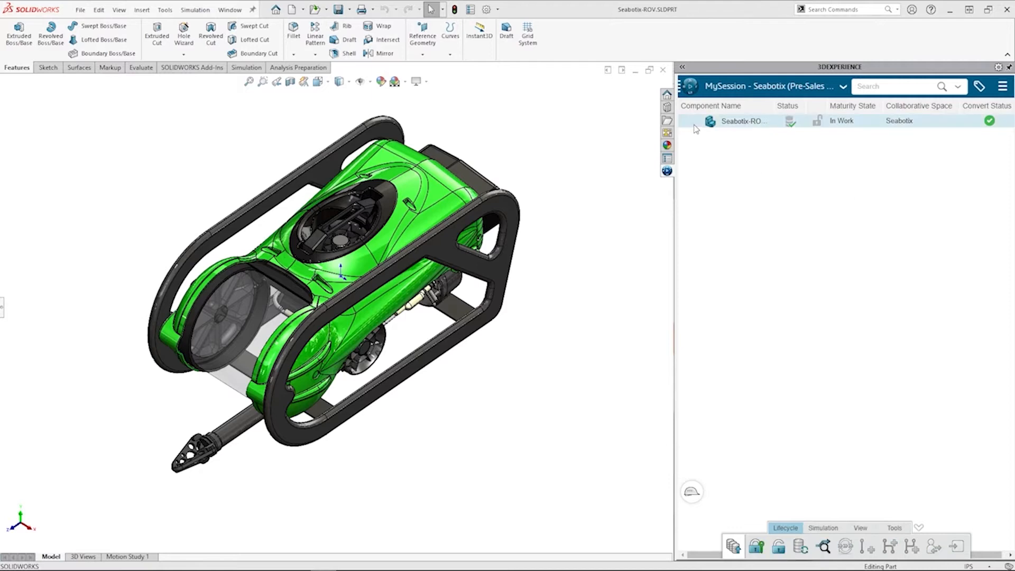
left_click(690, 86)
left_click(709, 147)
type("Flui")
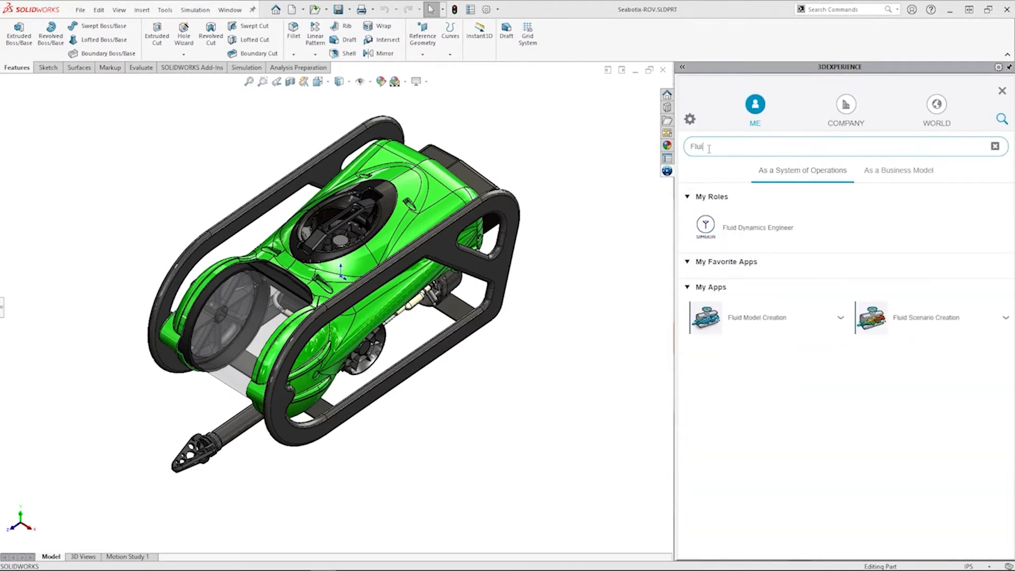
left_click(871, 317)
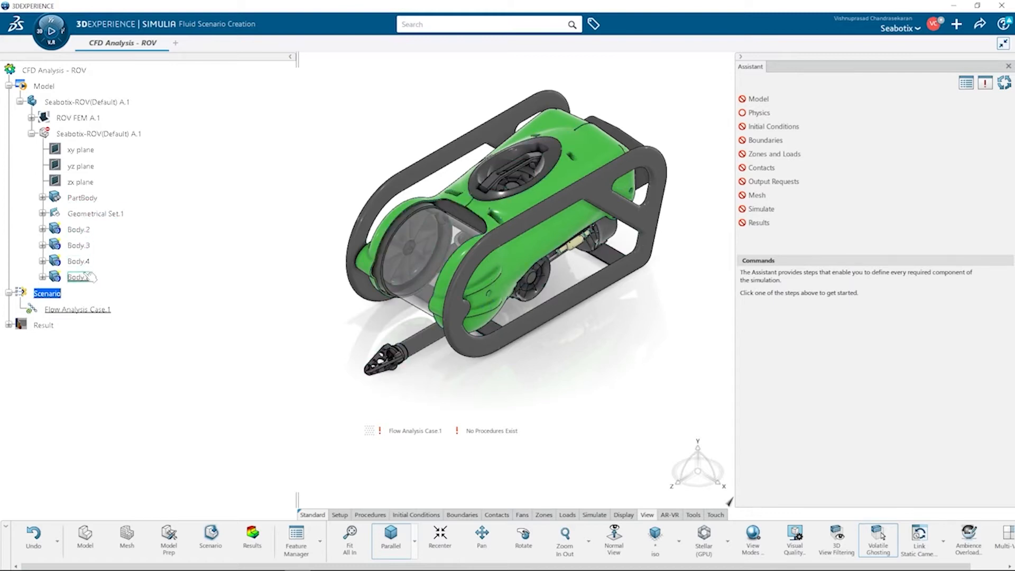
Step: Create a new finite element model with the default name for the CFD analysis
left_click(768, 100)
left_click(426, 105)
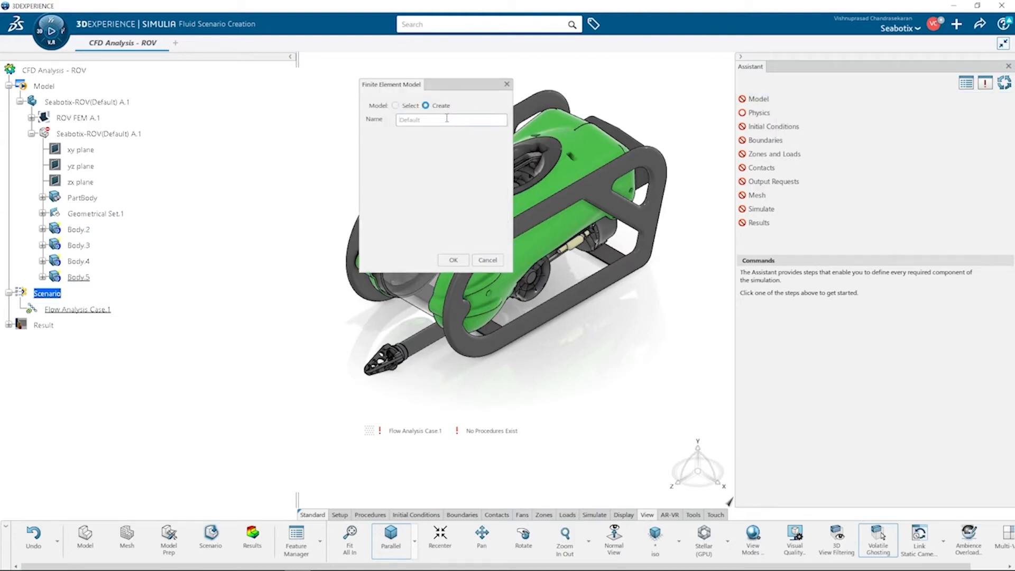
left_click(453, 260)
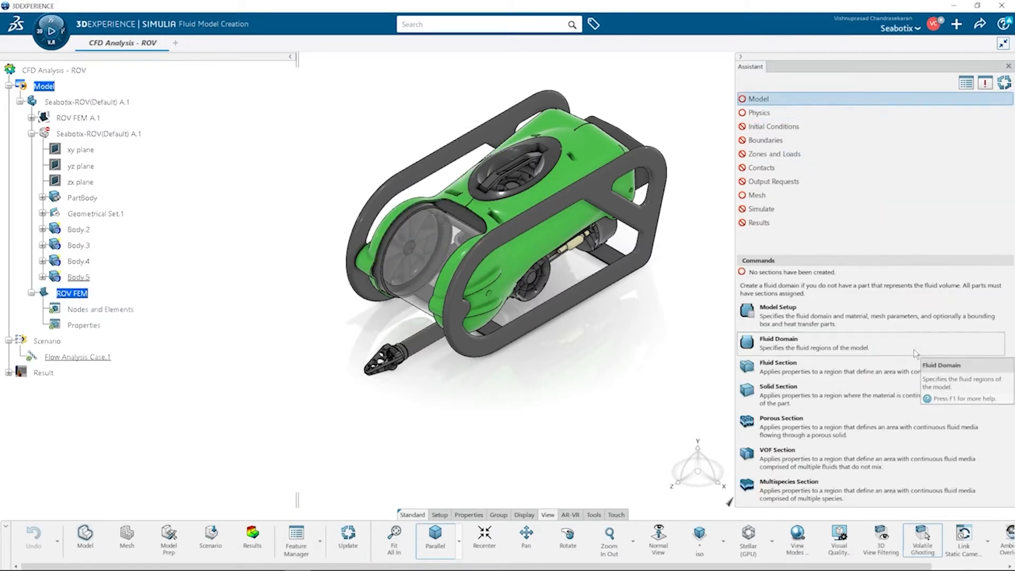
Step: Start a fluid domain extracted from part boundaries and add PartBody and Body.2 through Body.5 as its part
left_click(793, 382)
left_click(497, 136)
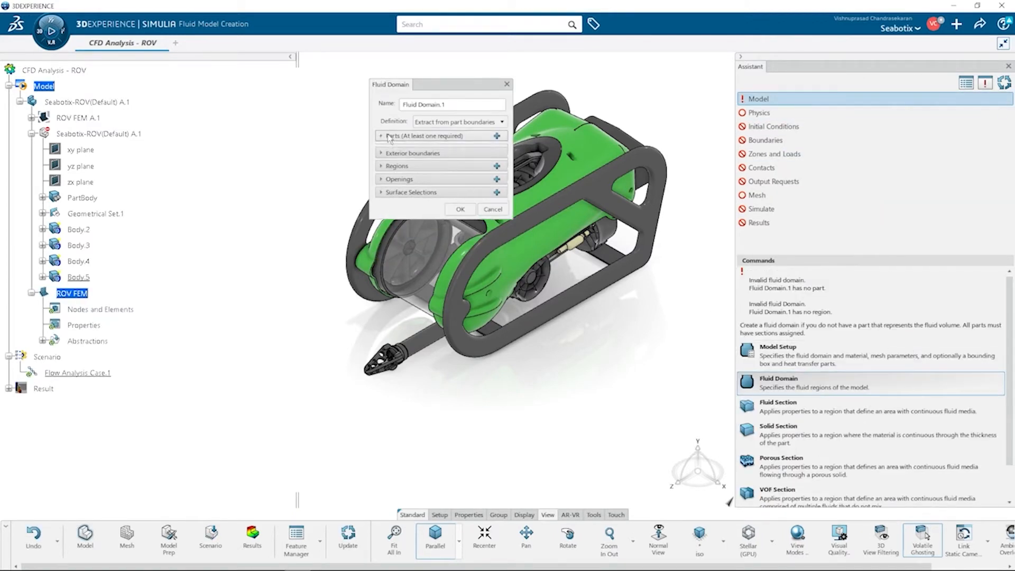
left_click(80, 277)
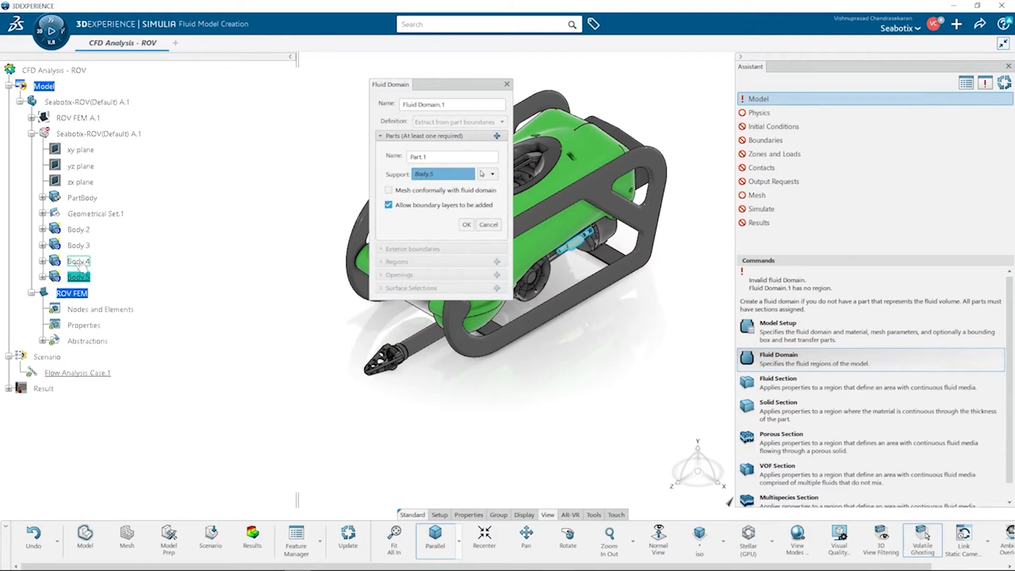
left_click(79, 261)
left_click(79, 245)
left_click(79, 229)
left_click(81, 198)
left_click_drag(446, 88, 582, 207)
left_click(602, 344)
left_click(534, 256)
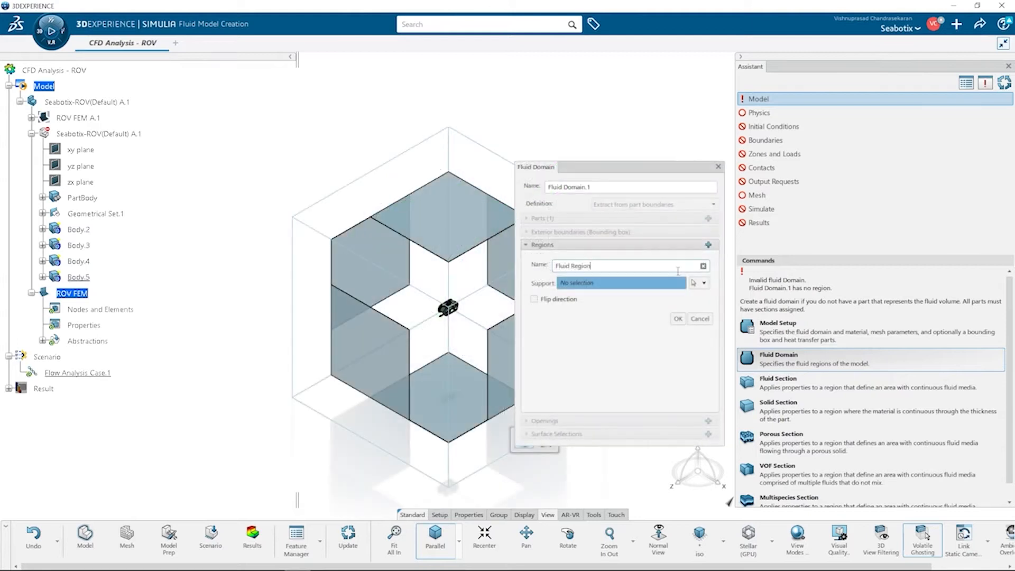
Step: Add a fluid region named Fluid Region to the fluid domain
scroll(460, 323, "up", 10)
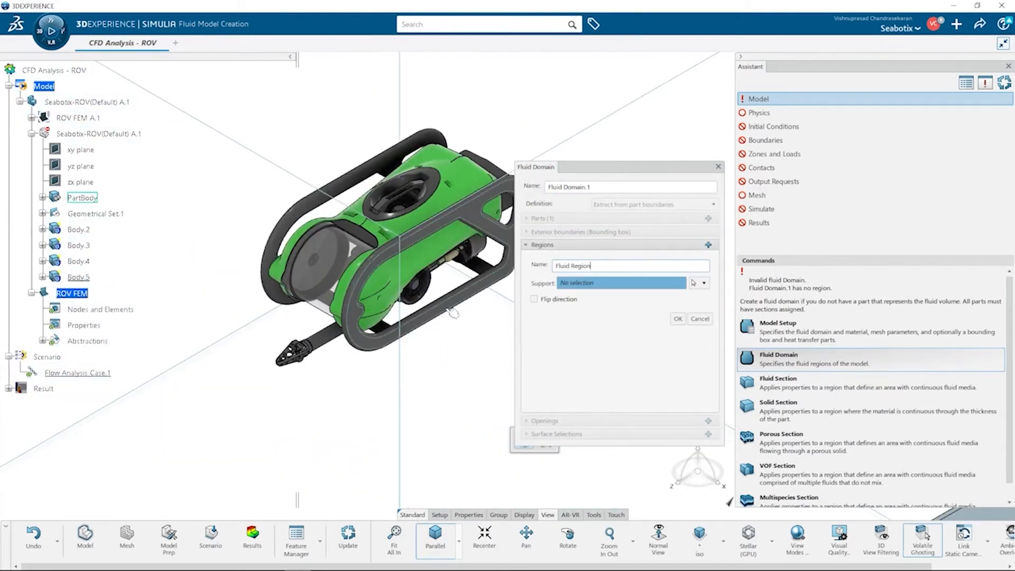
left_click(453, 313)
left_click(678, 319)
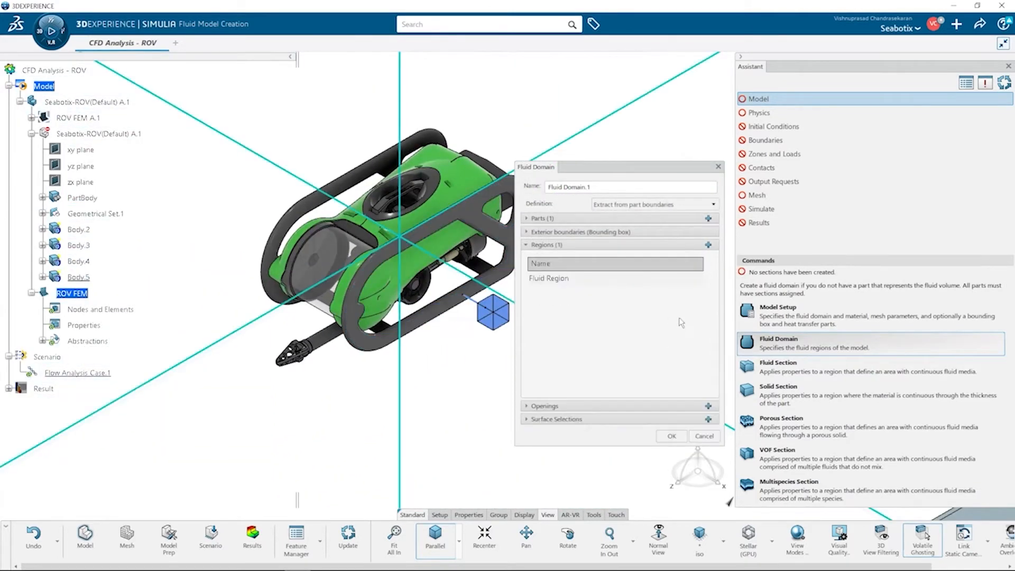
Step: Add a surface selection 'External ROV Faces' propagated over all ROV faces for Fluid Region, then finish the fluid domain
left_click(542, 245)
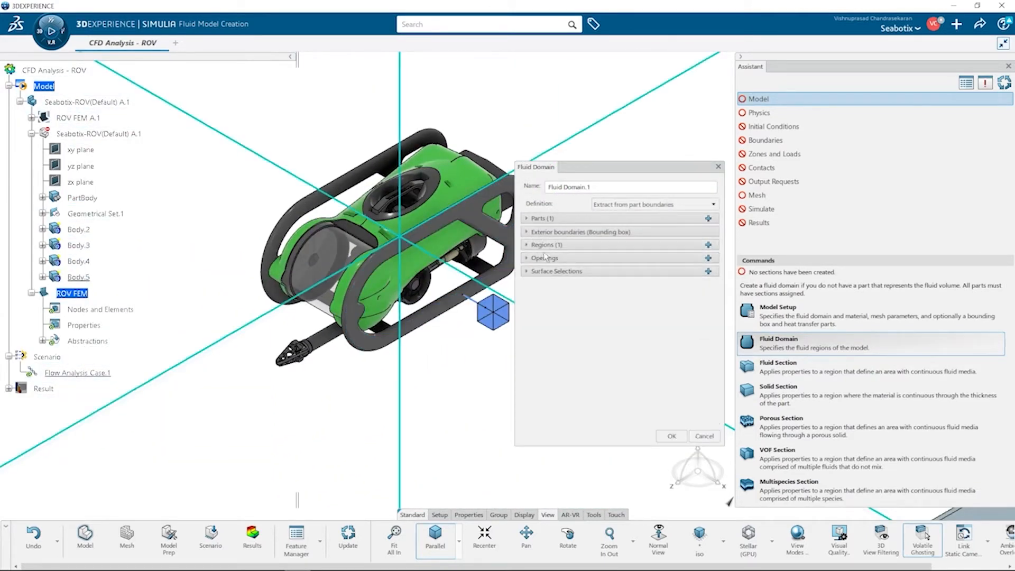
left_click(708, 271)
left_click(692, 291)
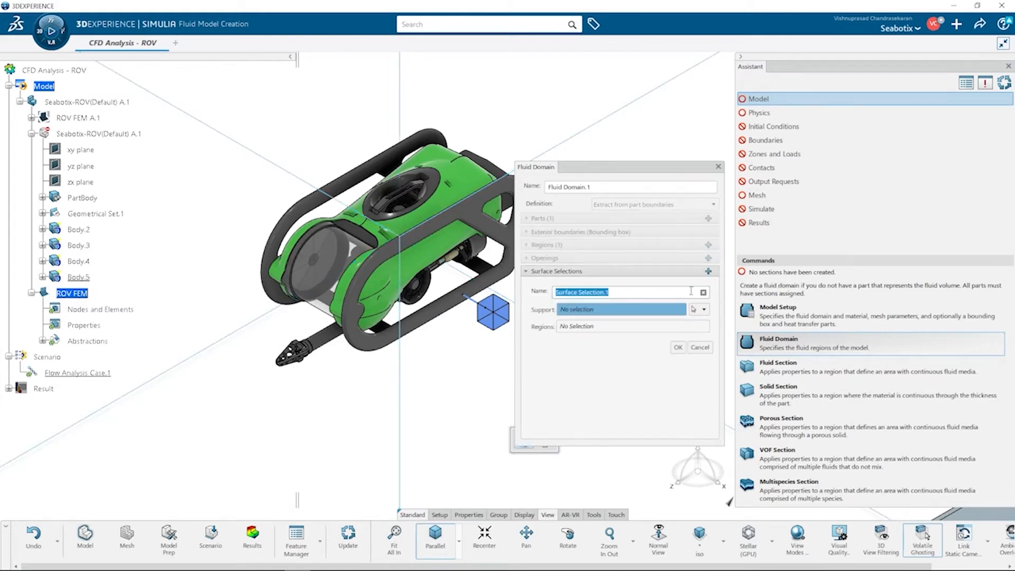
type("External ROV Faces")
left_click_drag(688, 174, 686, 120)
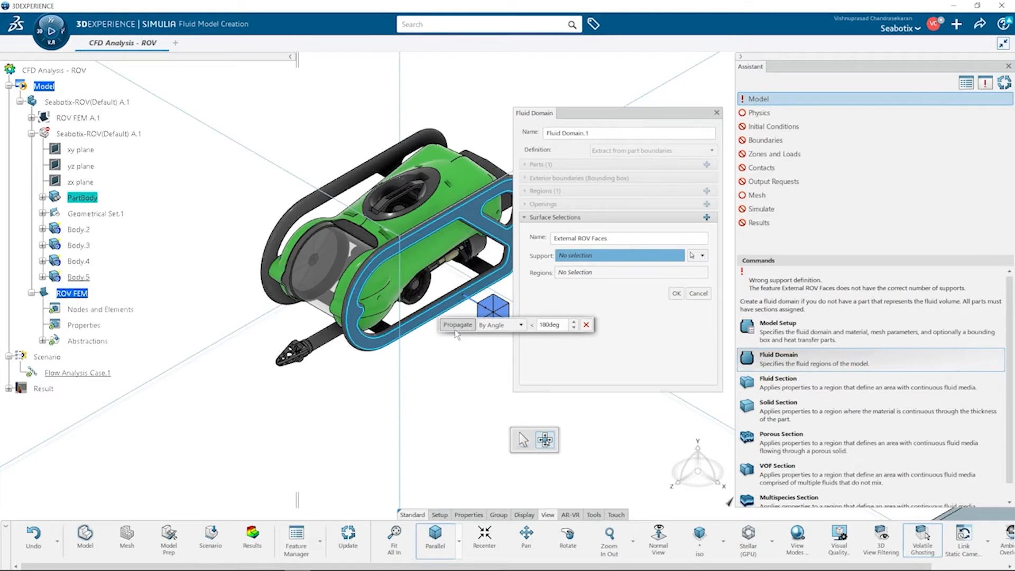
left_click(457, 325)
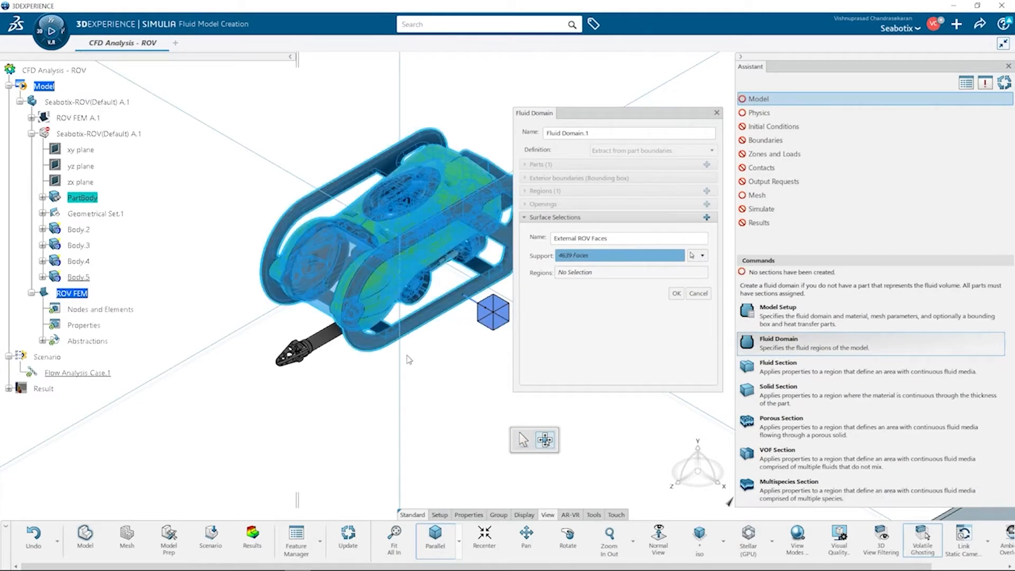
left_click(506, 315)
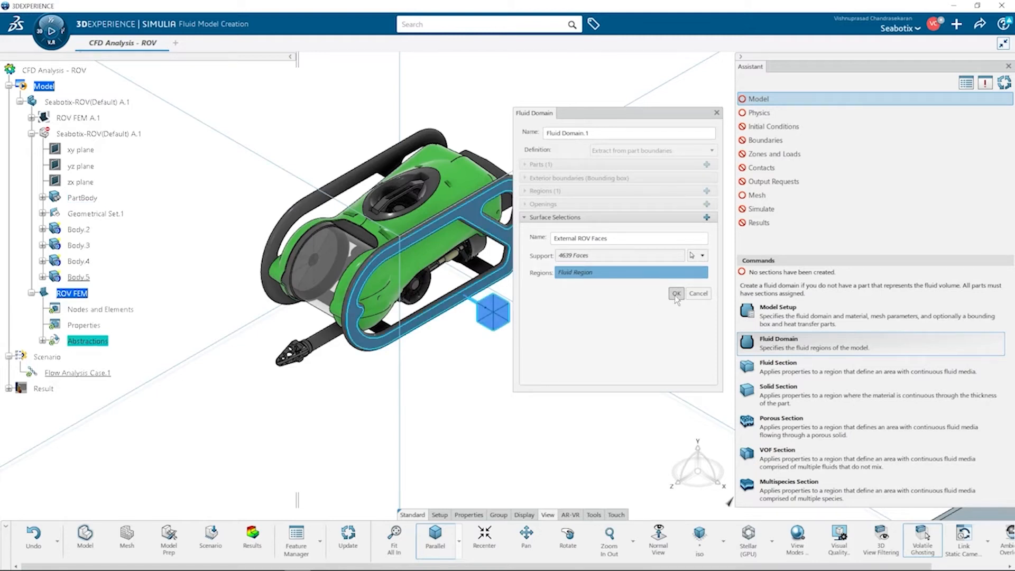
left_click(677, 295)
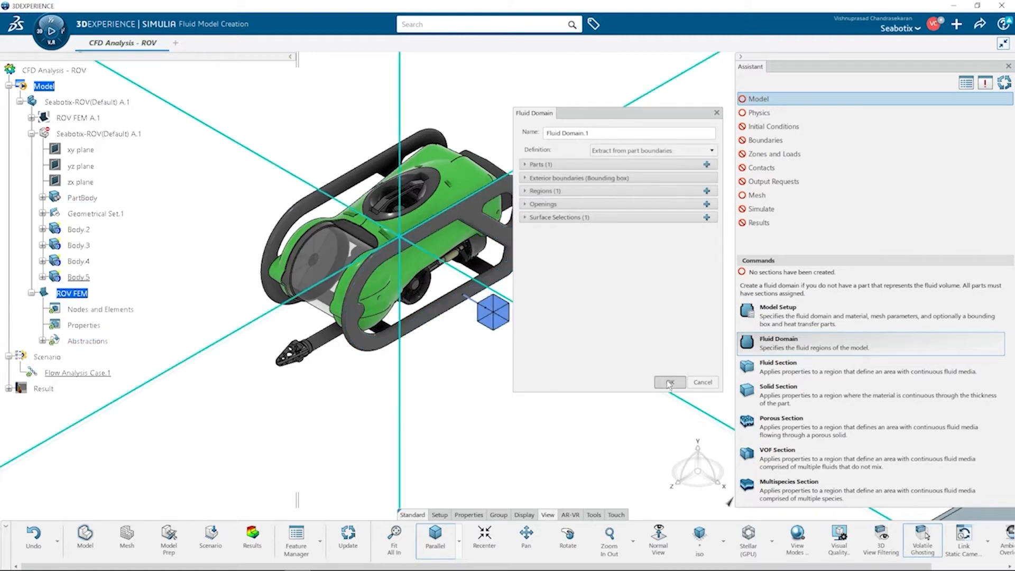
left_click(669, 382)
Step: Create a fluid section on Fluid Region and assign its fluid material
left_click(892, 370)
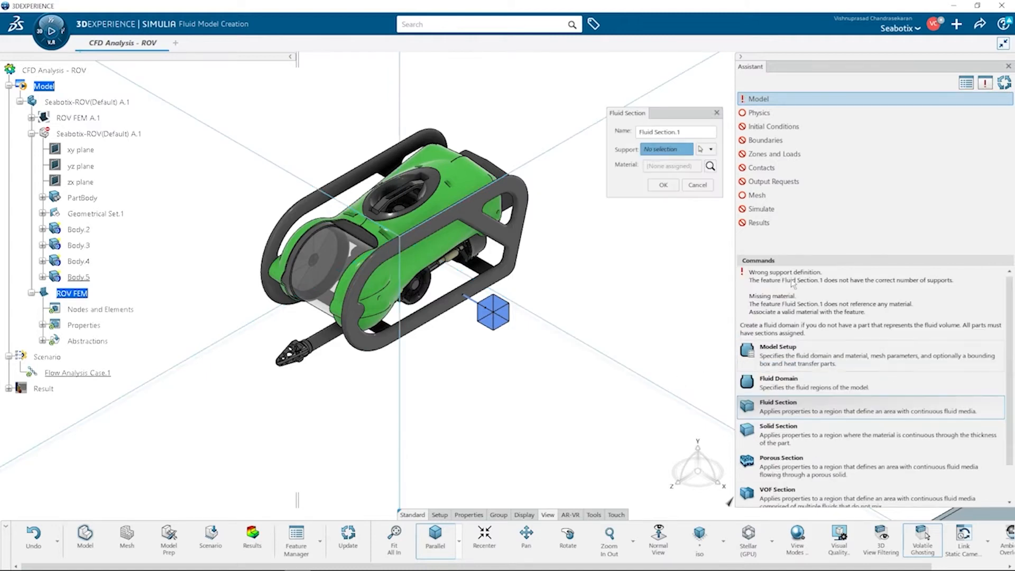
left_click(508, 316)
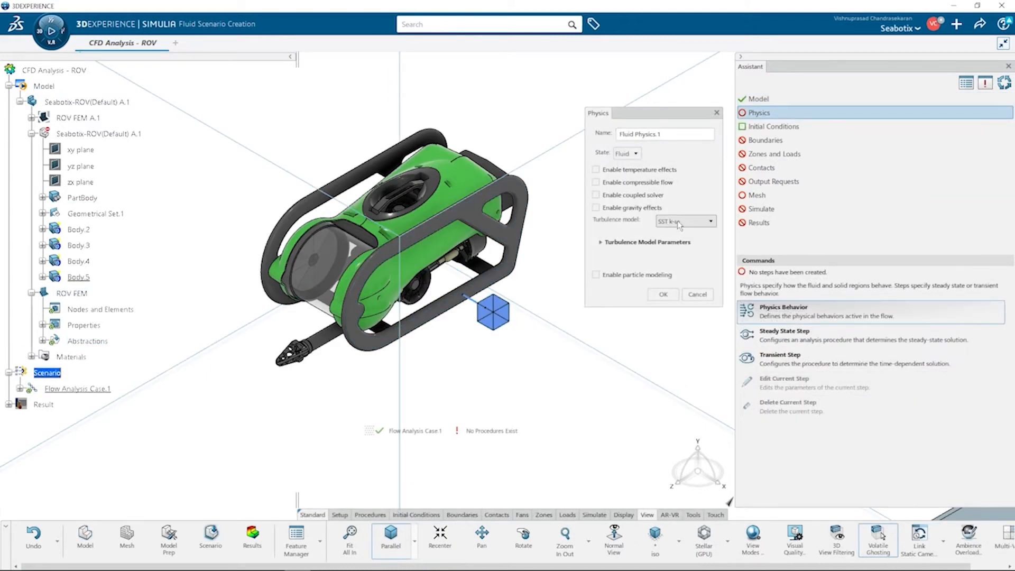
left_click(711, 221)
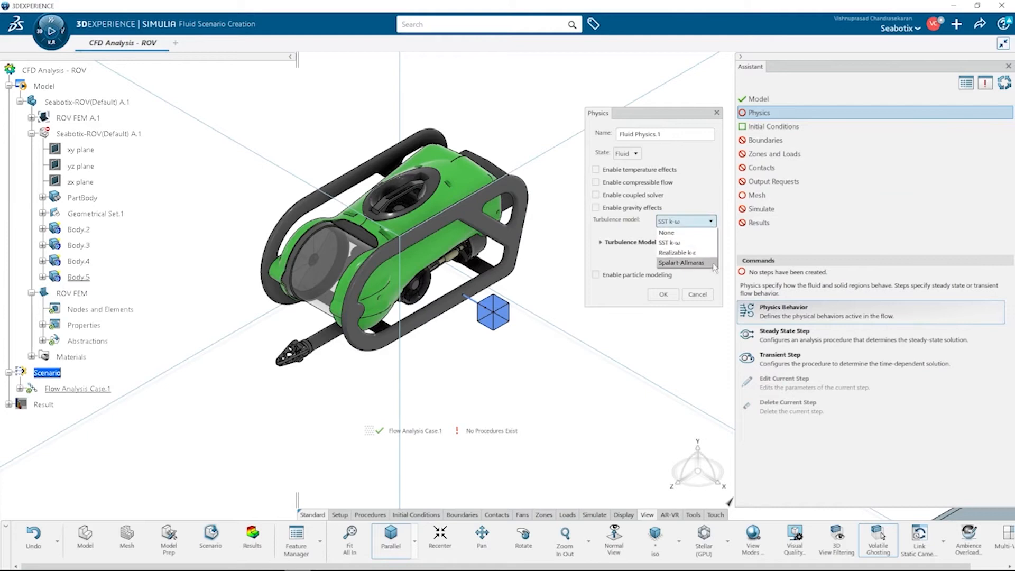
Step: Define the fluid physics with the SST k-ω turbulence model, reviewing its turbulence model parameters
left_click(598, 244)
left_click(603, 243)
left_click_drag(709, 277, 709, 302)
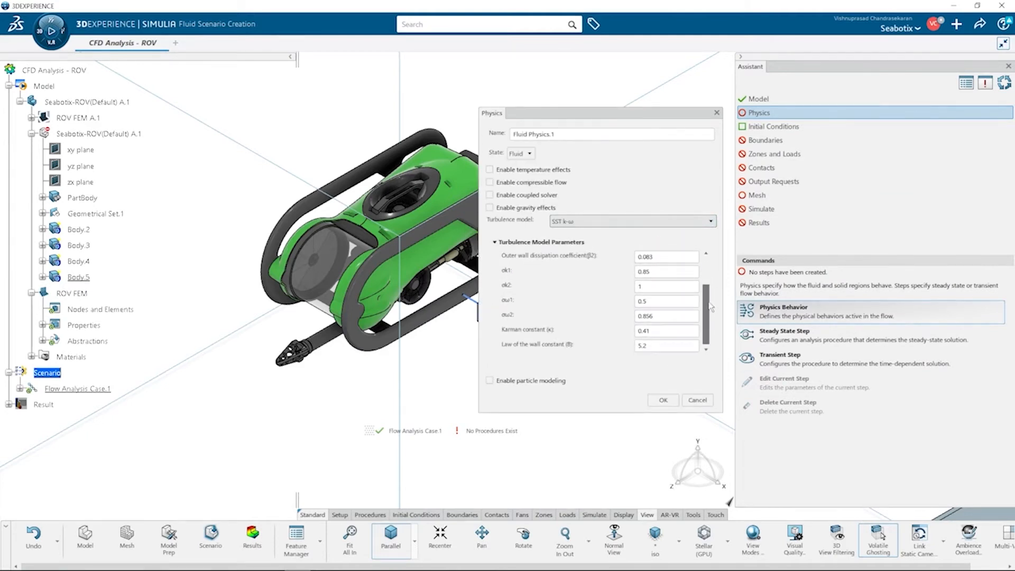
left_click(664, 400)
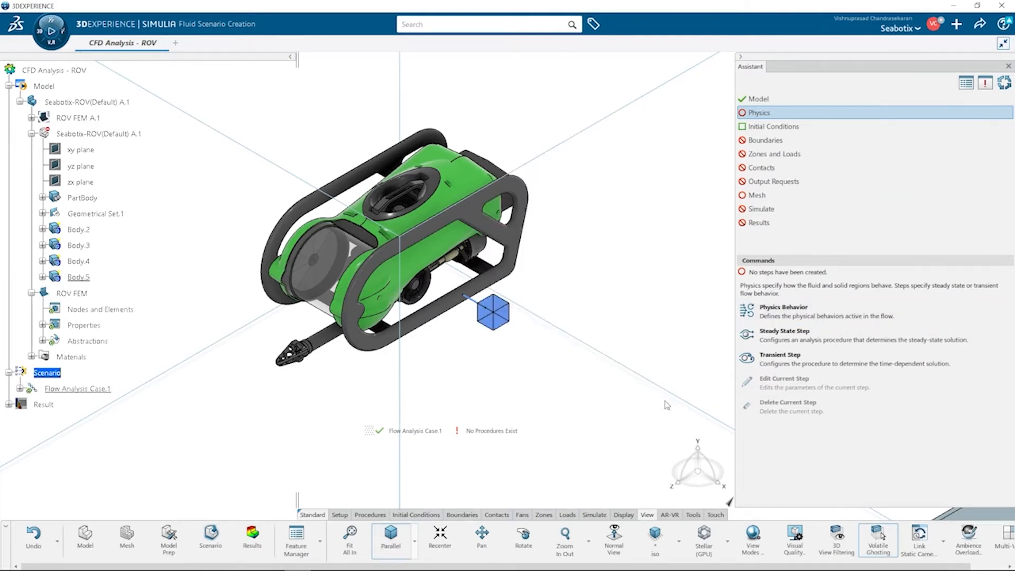
Step: Create a steady-state step with auto under-relaxation enabled and the Momentum, TKE and Omega error thresholds turned off
left_click(838, 337)
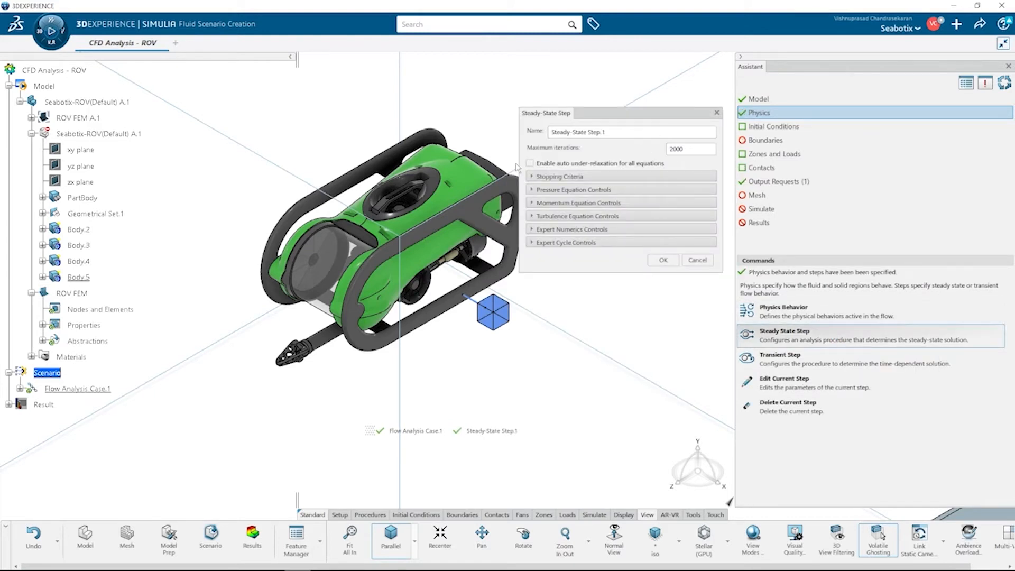
left_click(536, 176)
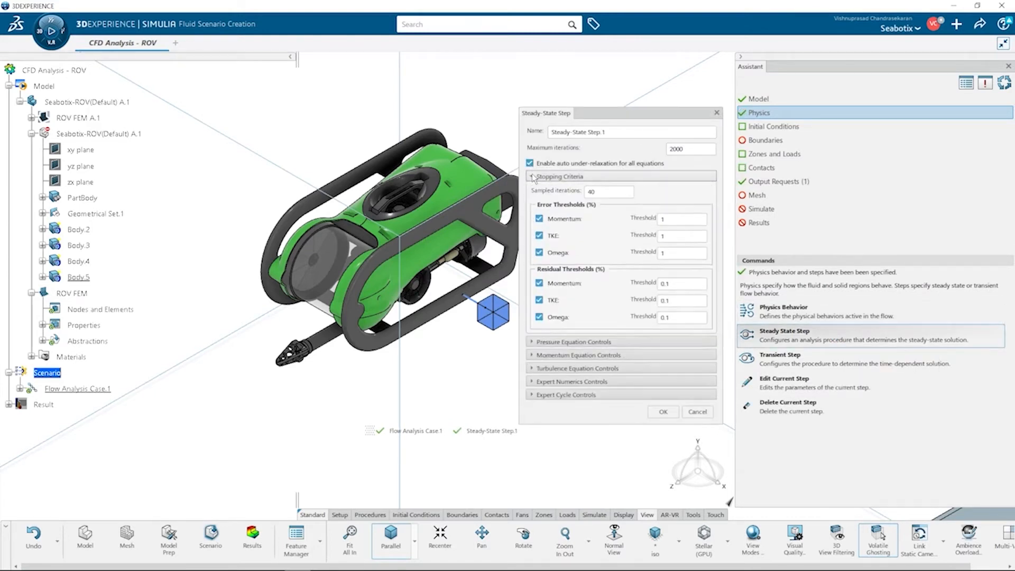
left_click(539, 253)
left_click(539, 236)
left_click(539, 219)
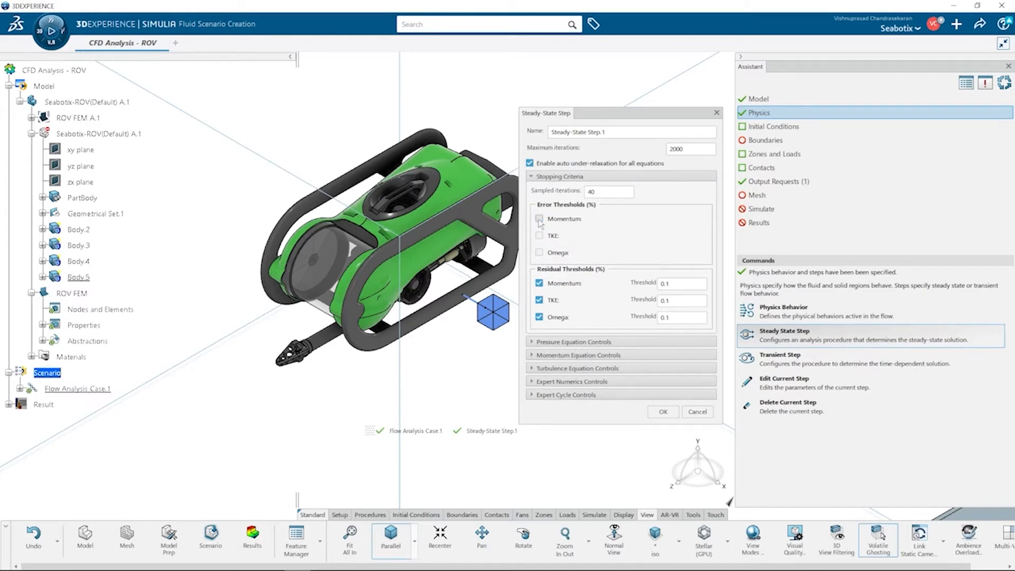
left_click(573, 342)
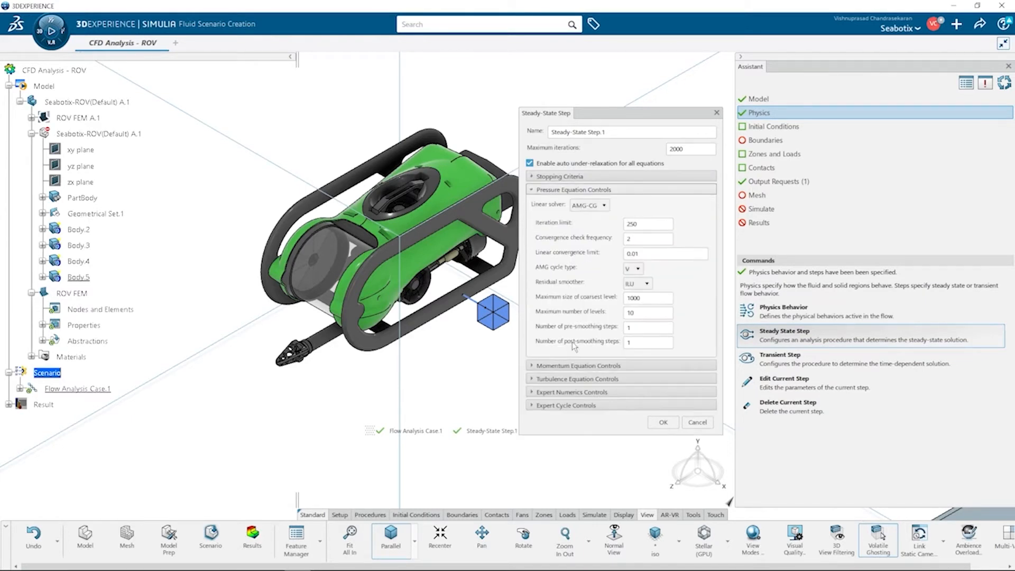
left_click(570, 364)
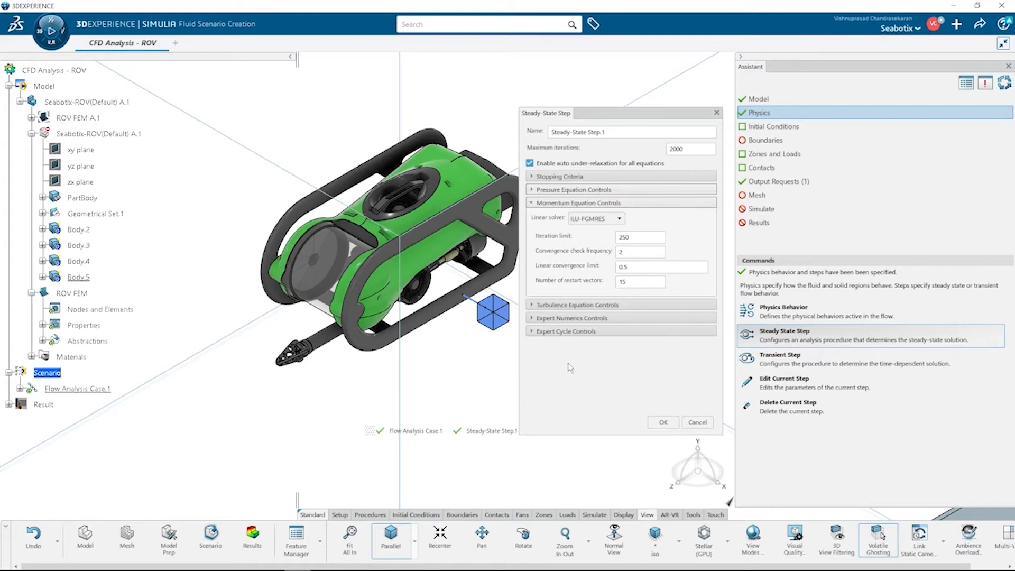
left_click(663, 422)
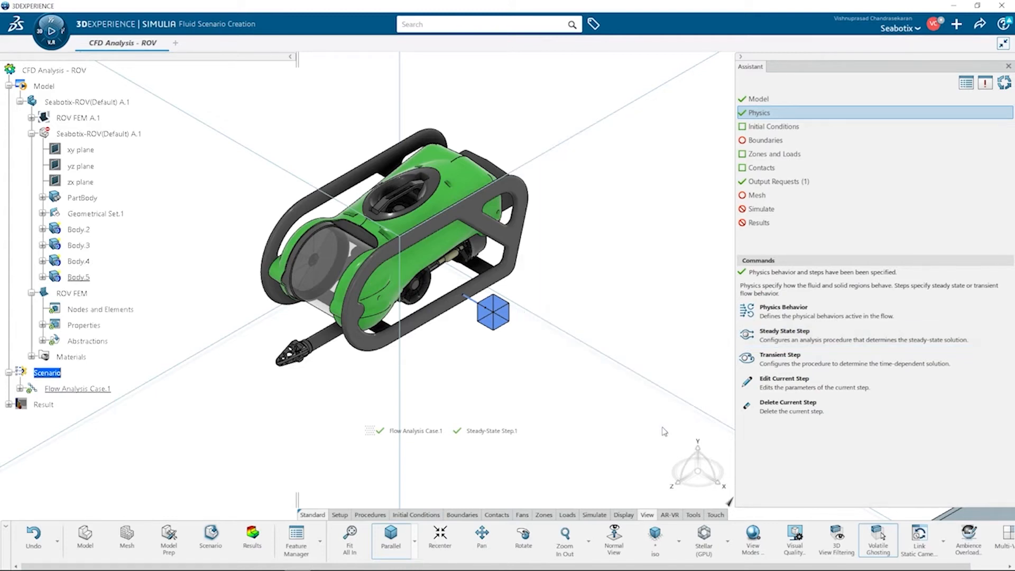
Step: Create a velocity inlet on one bounding box face with a velocity of 5 m_s, keeping intensity–viscosity ratio turbulence
left_click(824, 126)
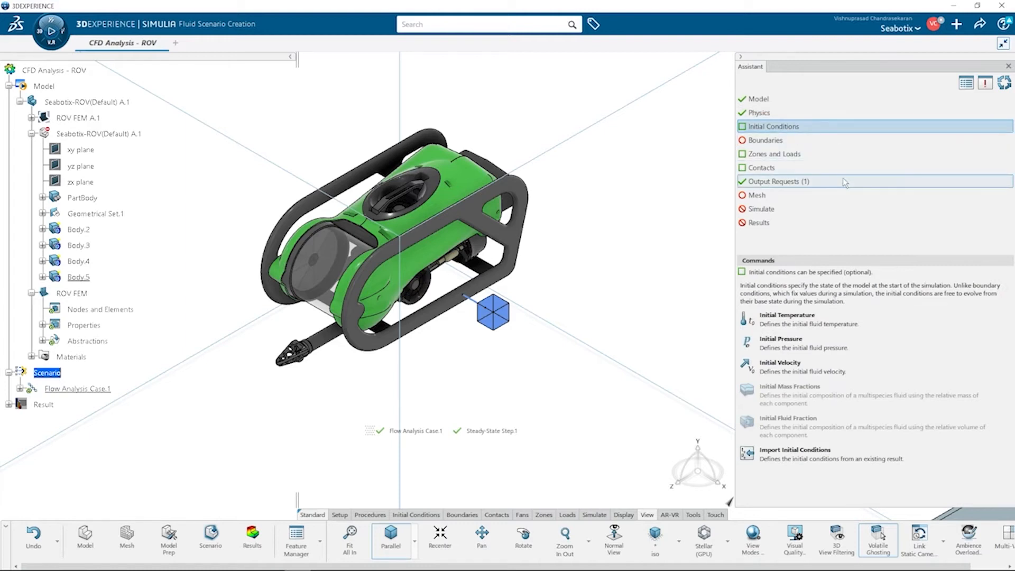
left_click(830, 141)
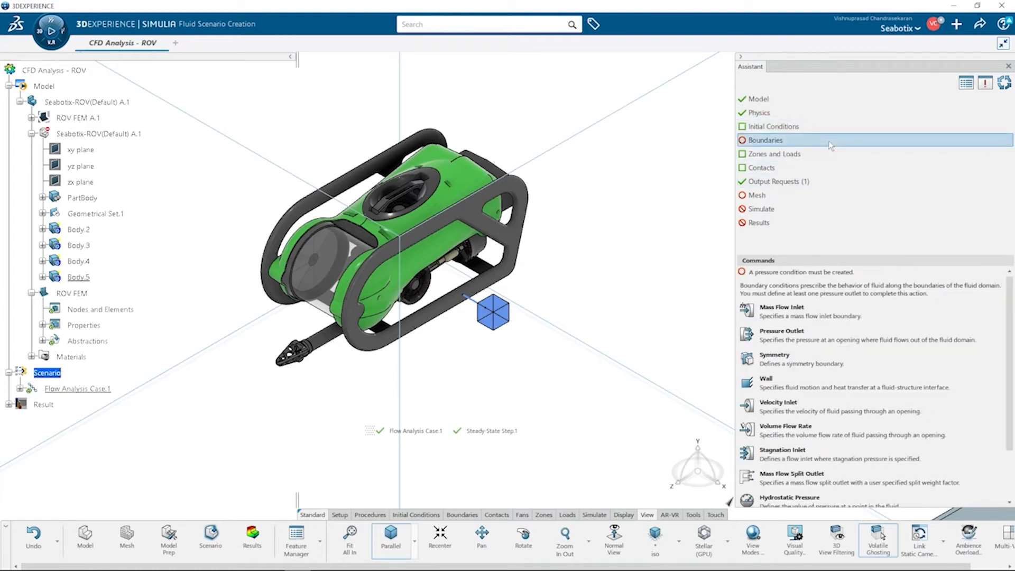
scroll(629, 221, "down", 5)
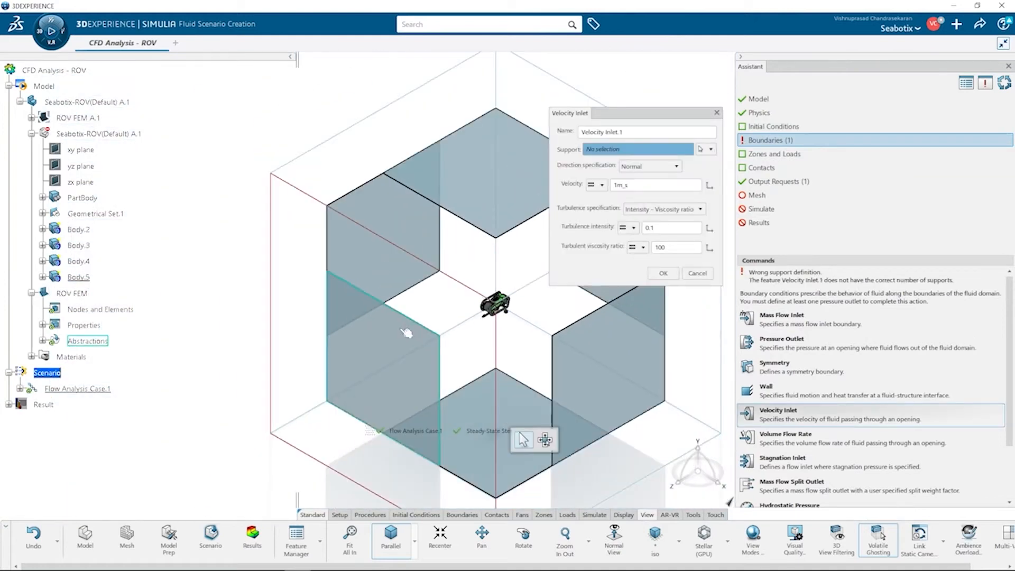
left_click(381, 371)
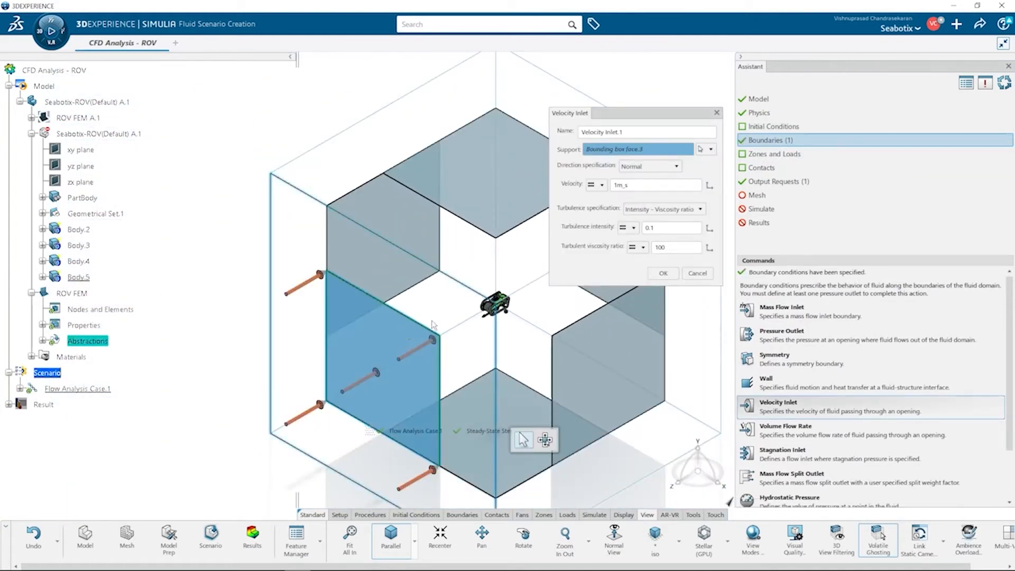
left_click(618, 185)
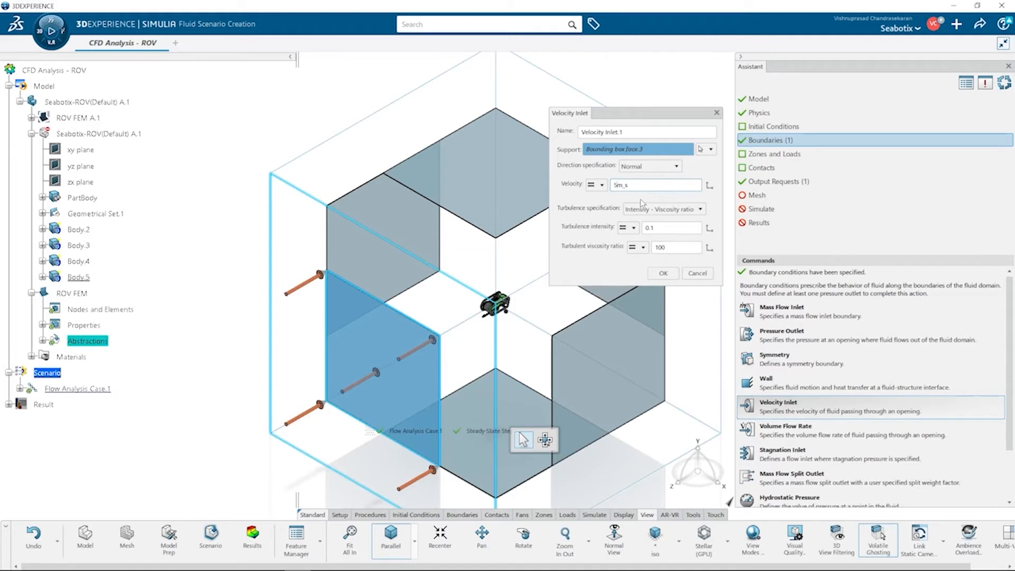
left_click(698, 211)
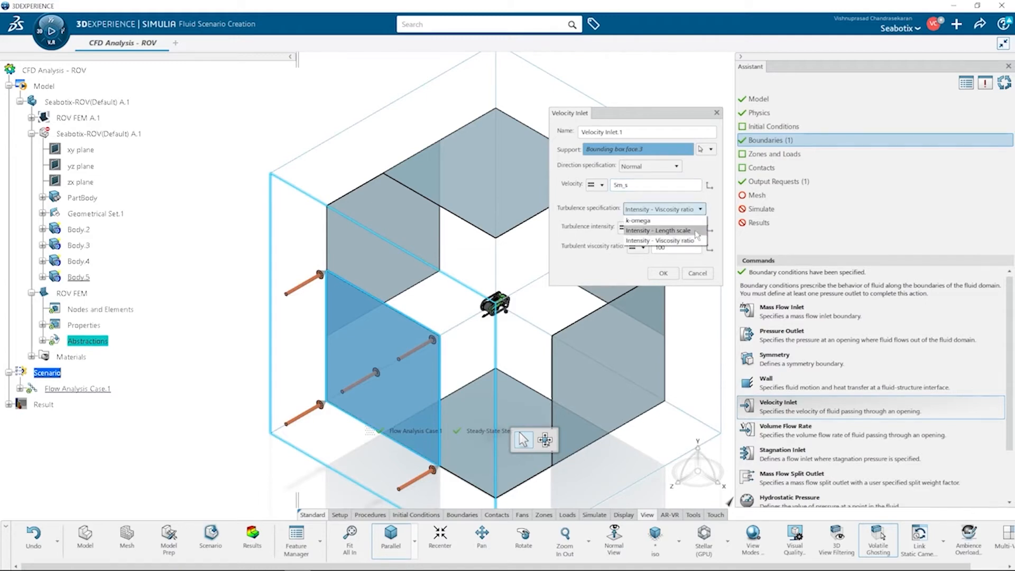
left_click(717, 213)
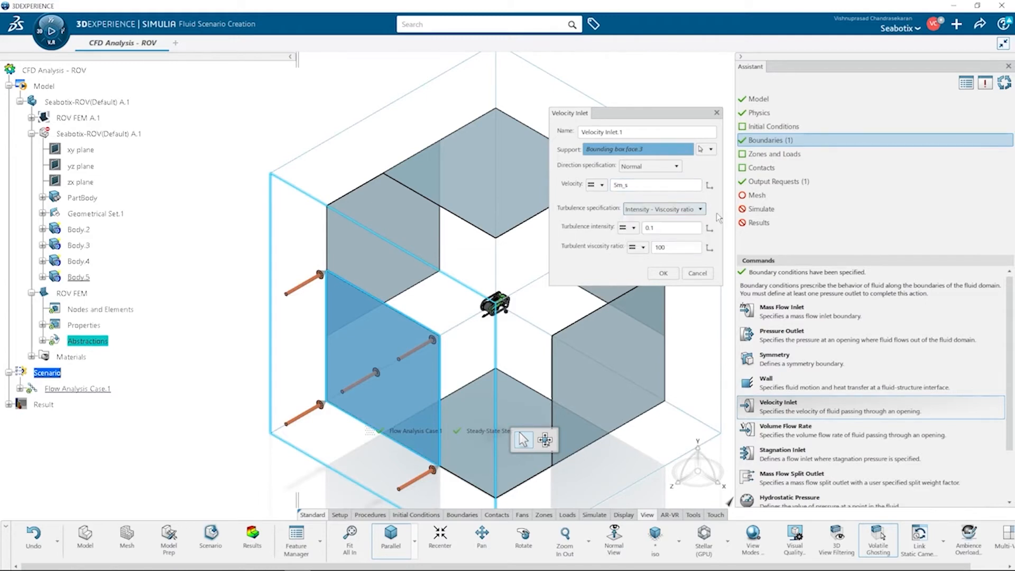
left_click(664, 274)
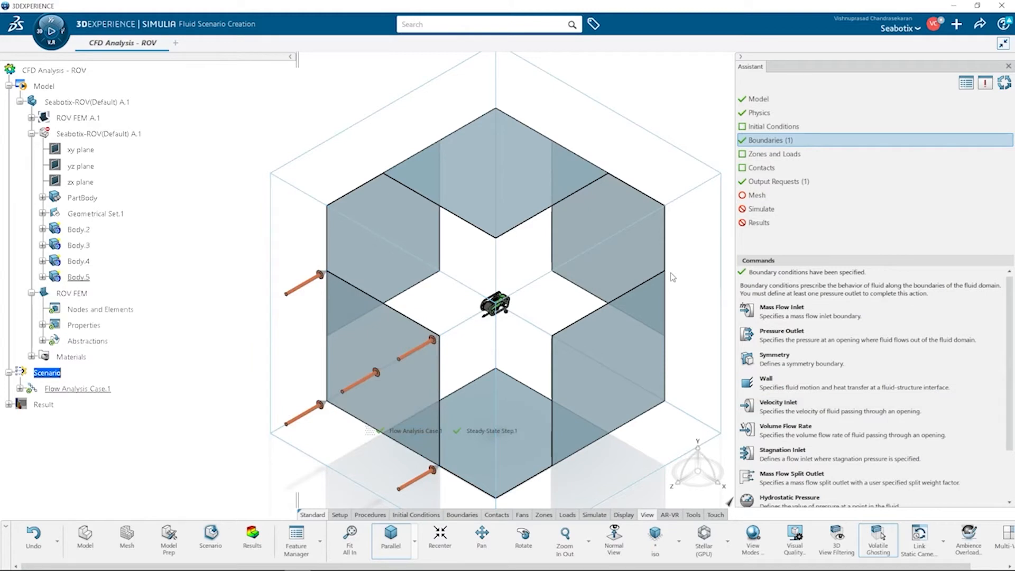
Step: Create a pressure outlet on the bounding box face opposite the inlet with 0 N_m2 static gauge pressure
left_click(783, 331)
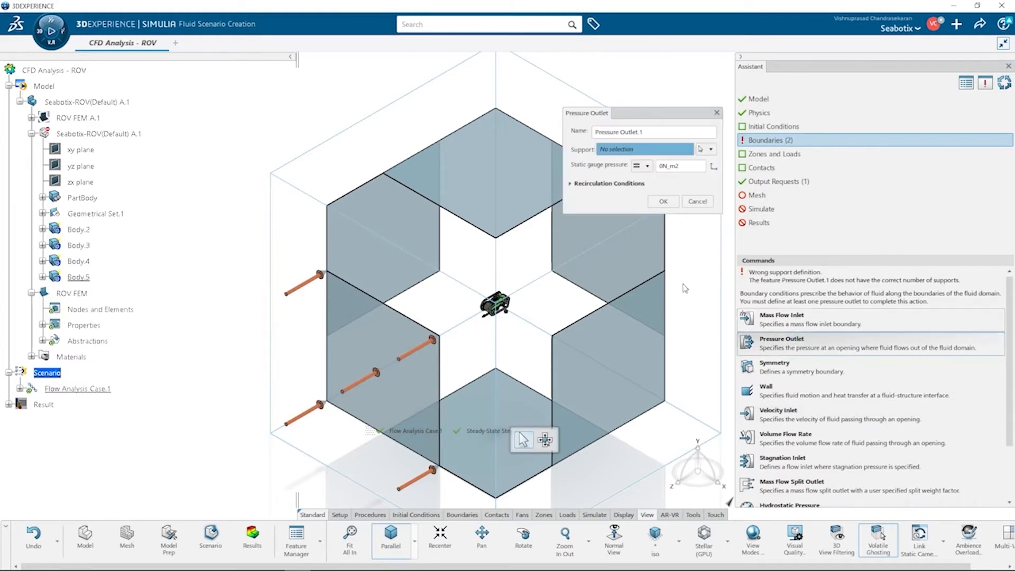
left_click(611, 233)
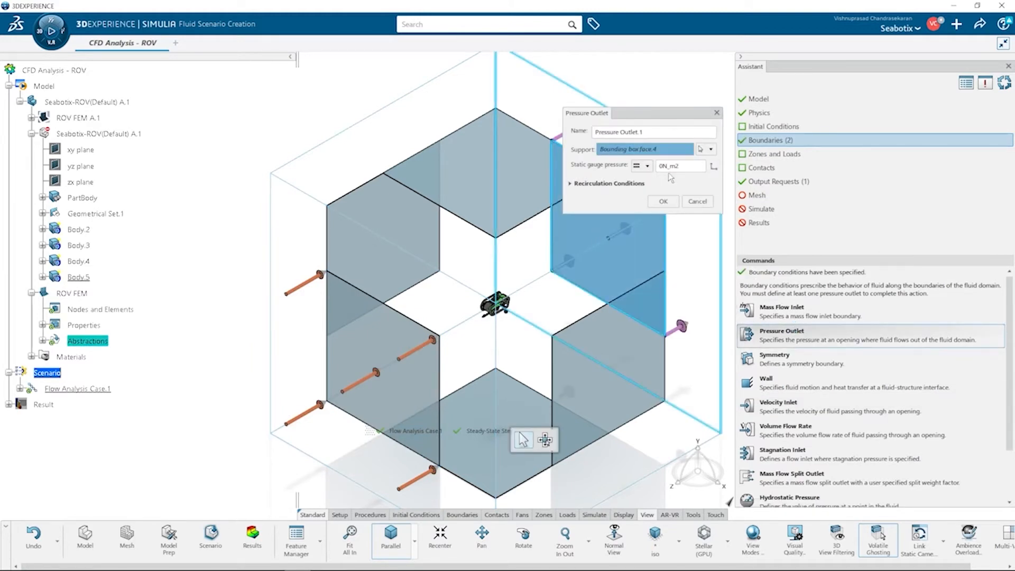
left_click(614, 183)
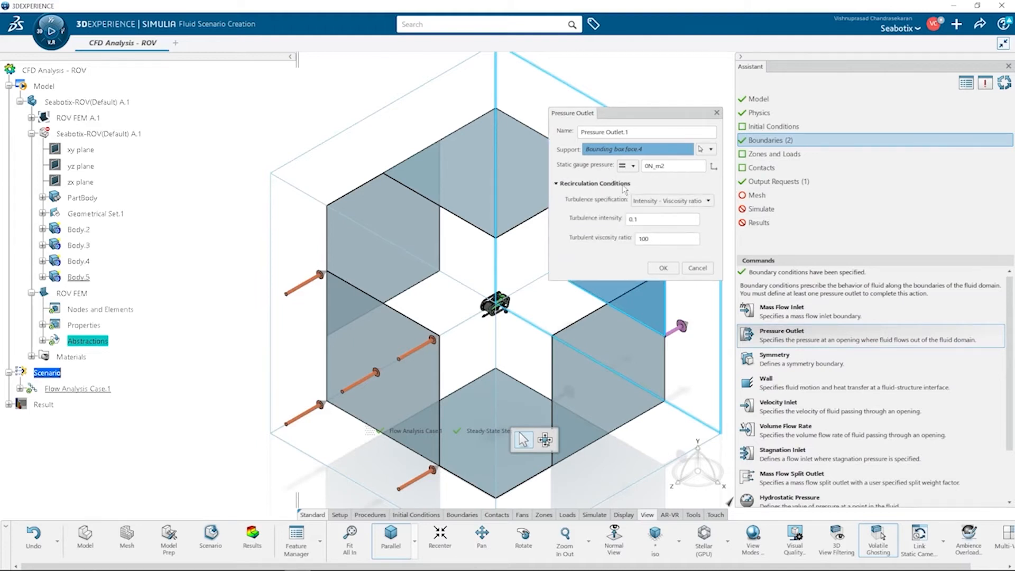
left_click(665, 269)
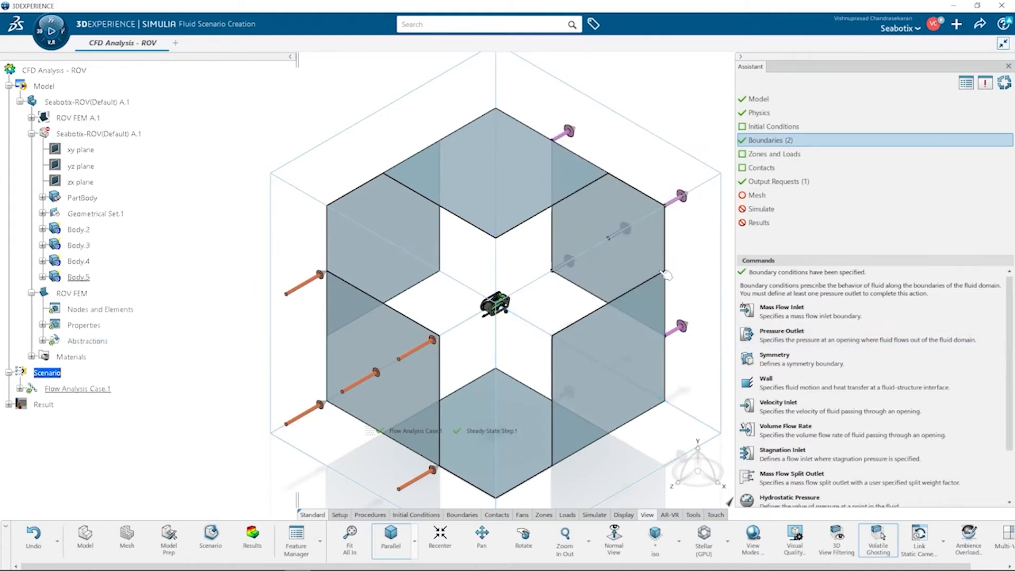
Step: Create a slip wall on the four remaining side faces of the bounding box
left_click(772, 381)
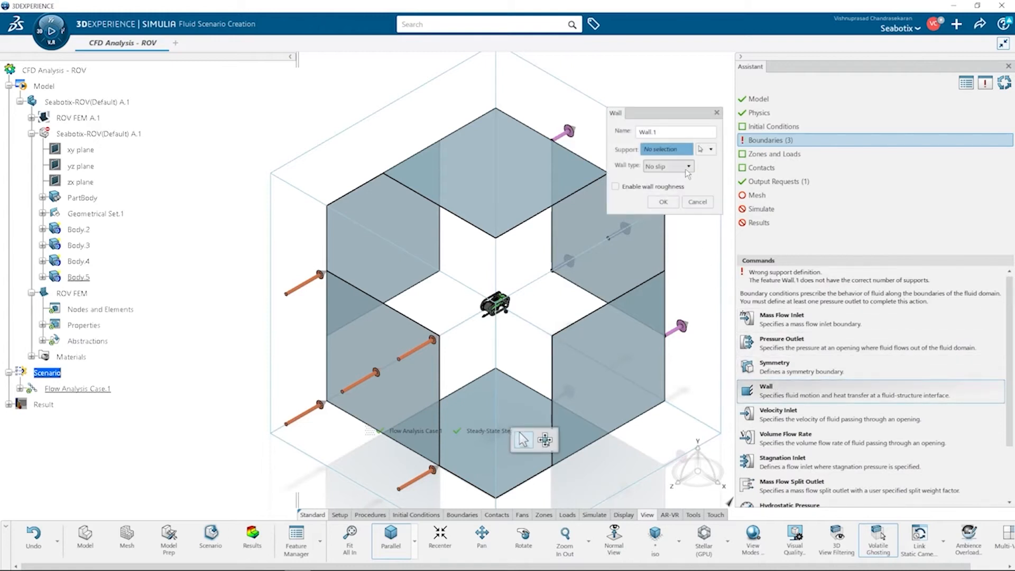
left_click(688, 167)
left_click(687, 188)
left_click(415, 221)
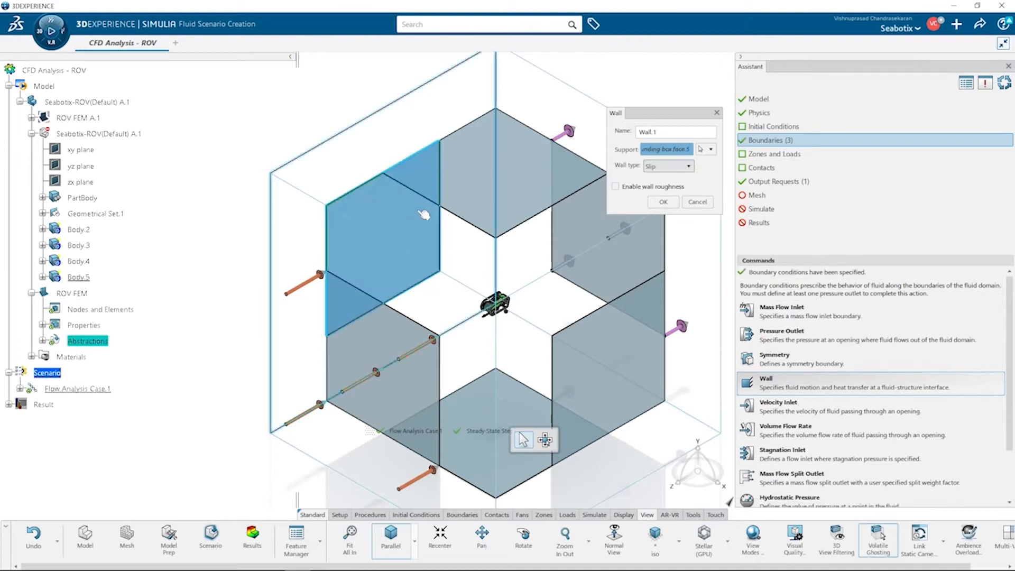
left_click(473, 183)
left_click(587, 310)
left_click(469, 406)
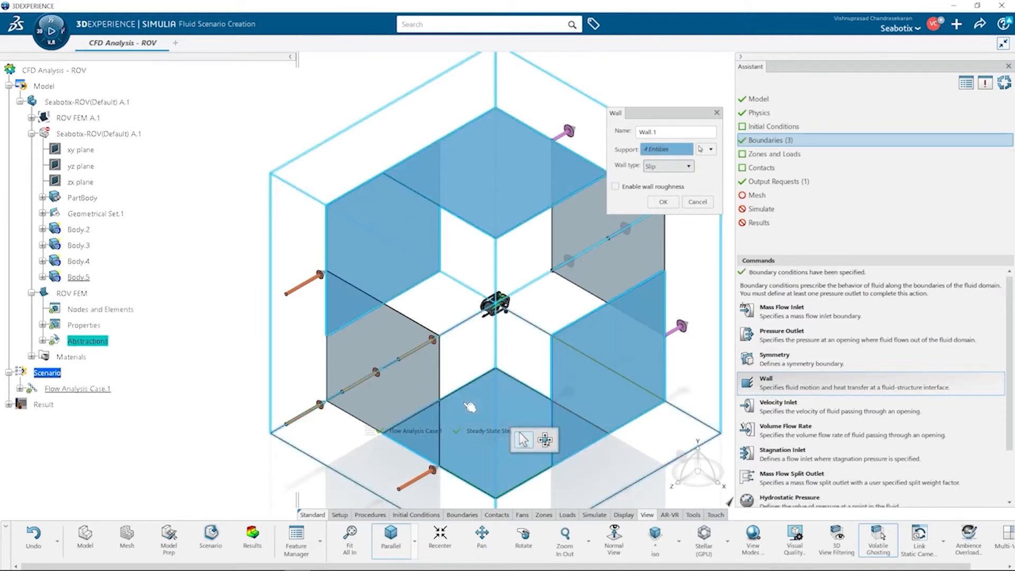
left_click(667, 203)
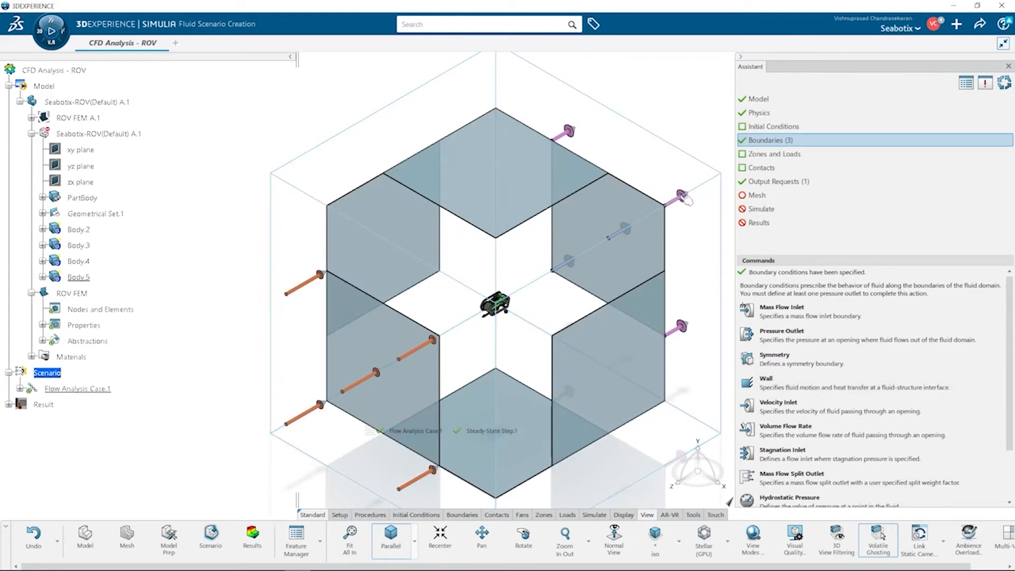
Step: Review the remaining assistant actions and expand the flow analysis case and steady-state step in the tree
left_click(770, 155)
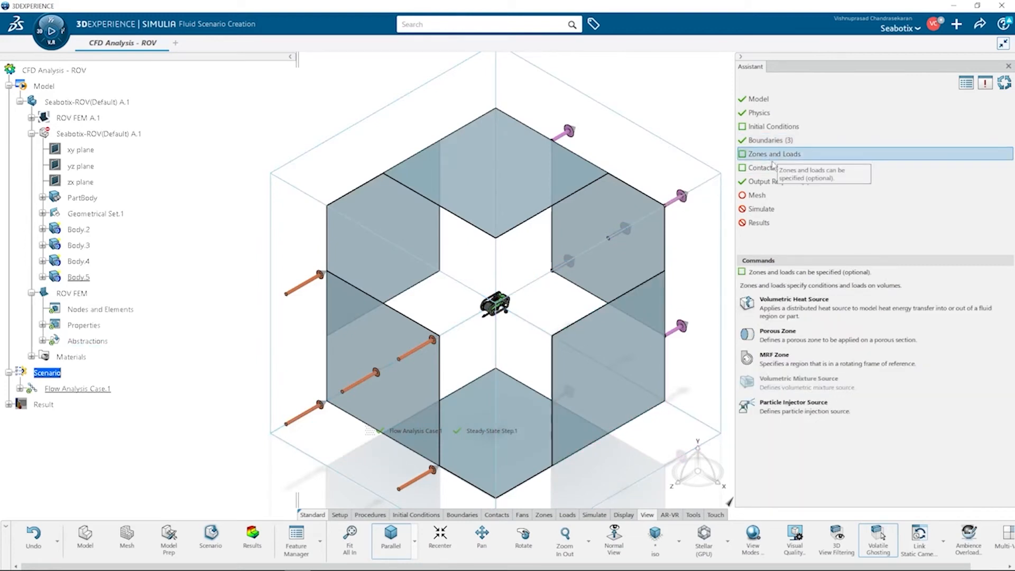
left_click(776, 169)
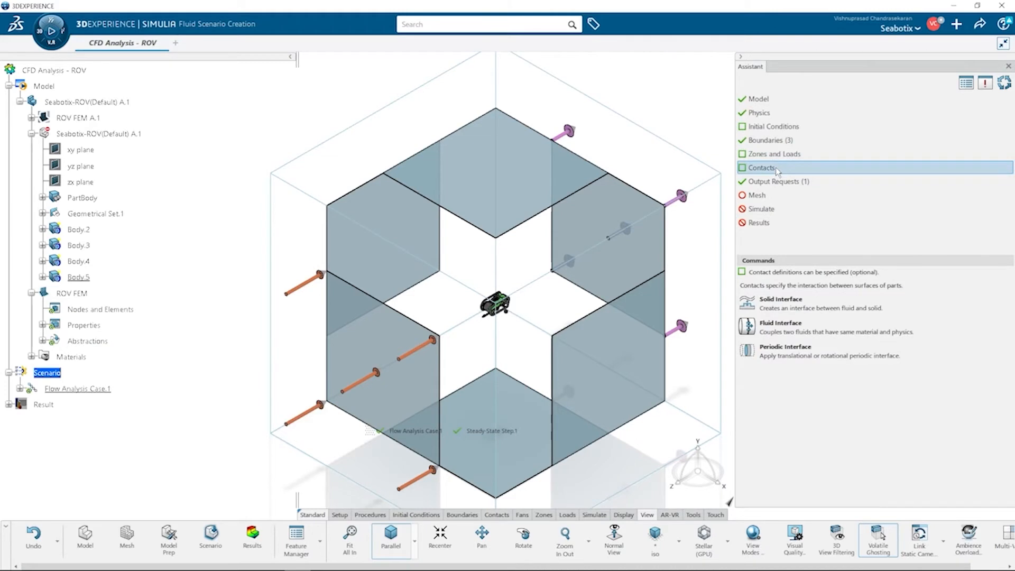
left_click(789, 181)
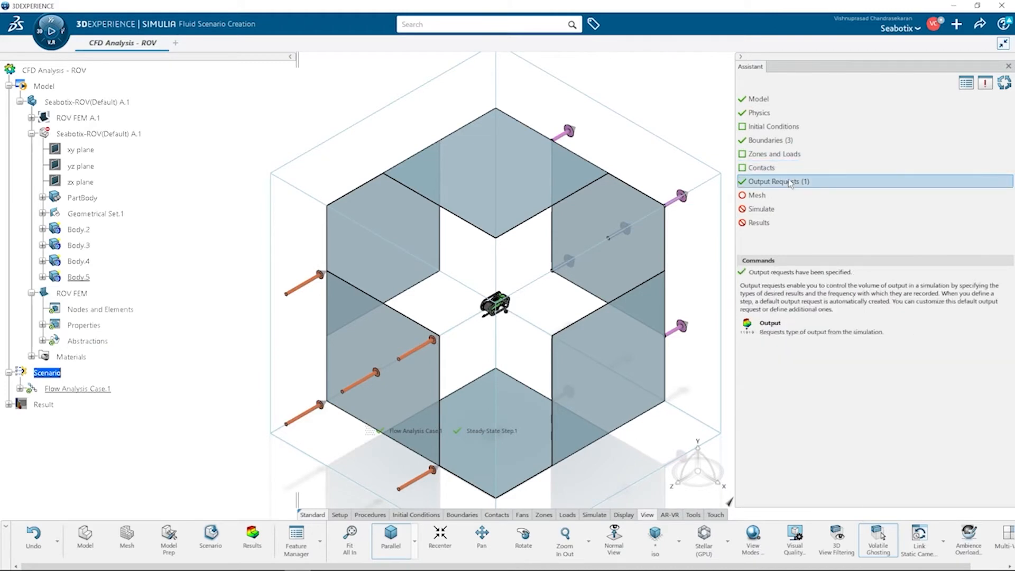
left_click(20, 389)
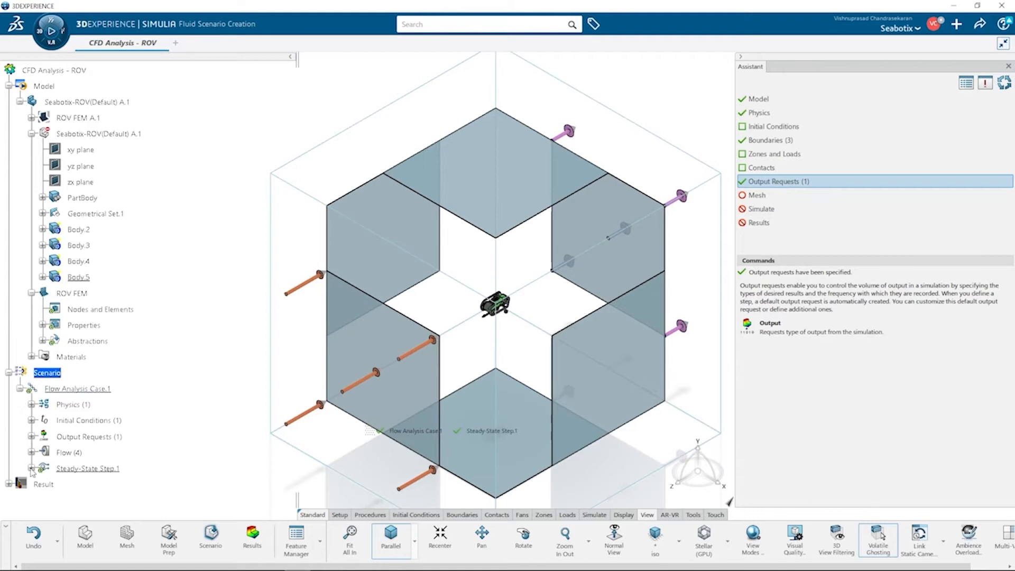
left_click(31, 469)
left_click(41, 391)
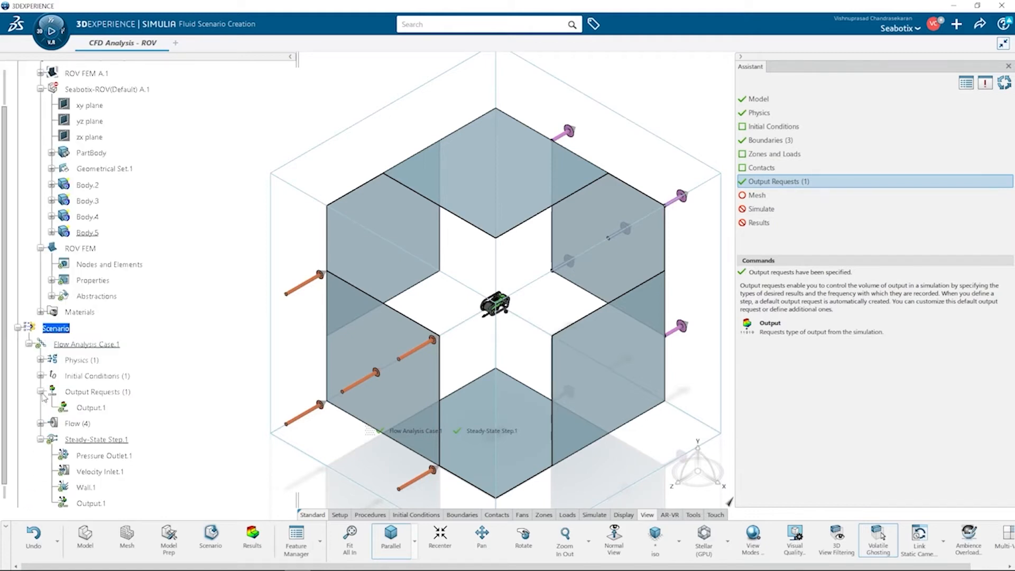
Step: Open Output.1 for editing and review its Energy and Flow field output variables
right_click(99, 409)
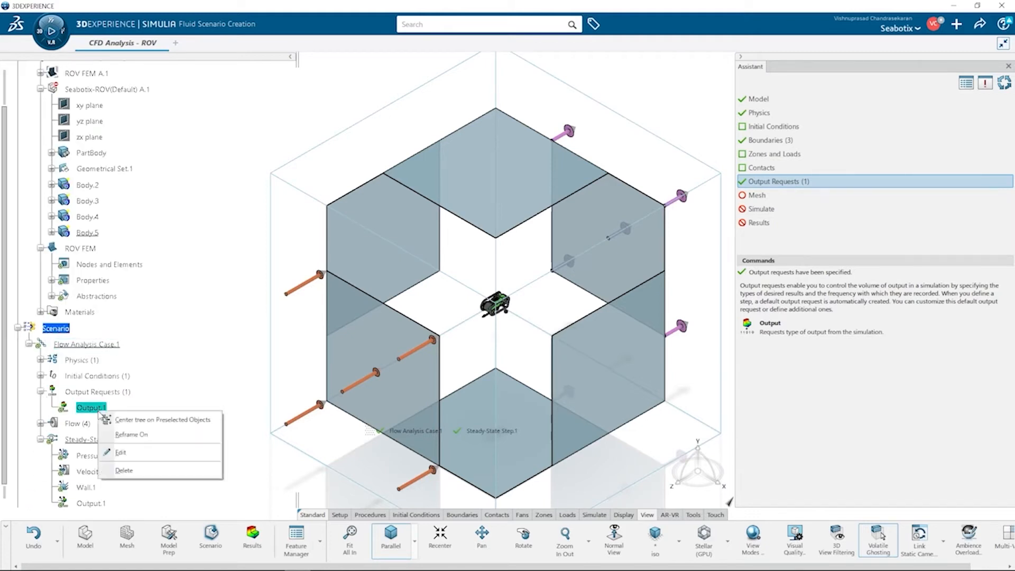
left_click(135, 452)
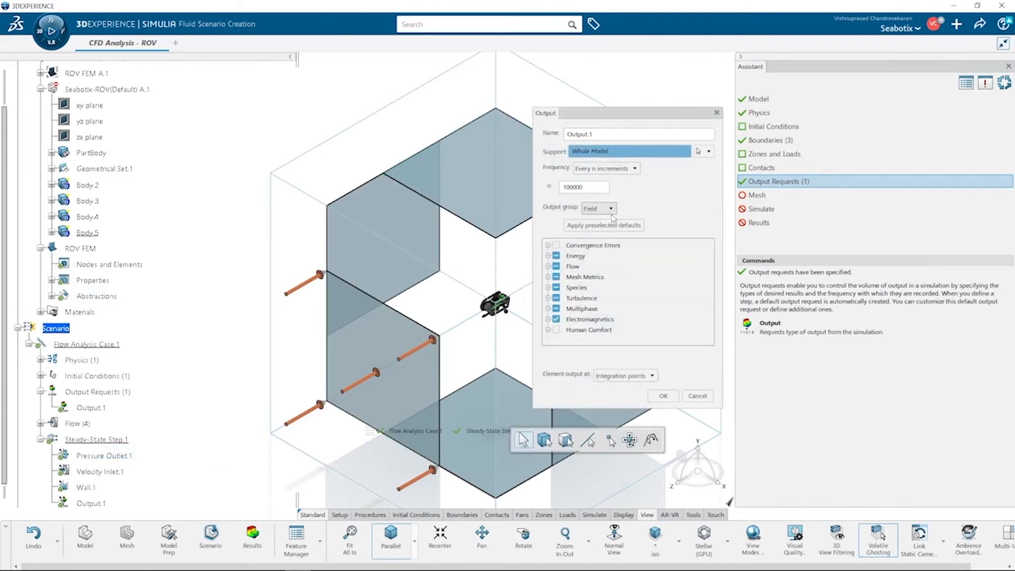
left_click(548, 256)
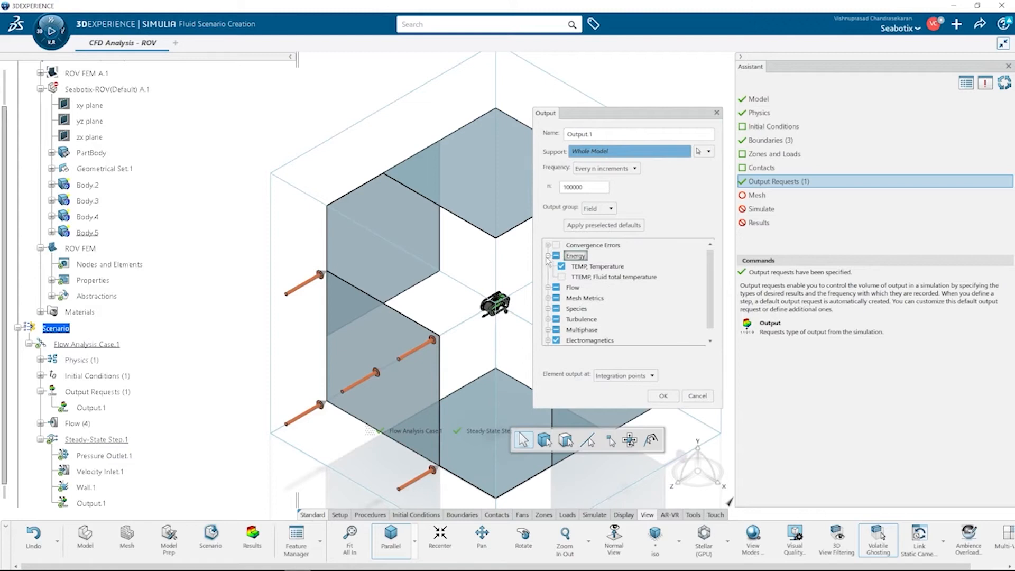
left_click(548, 256)
left_click(548, 267)
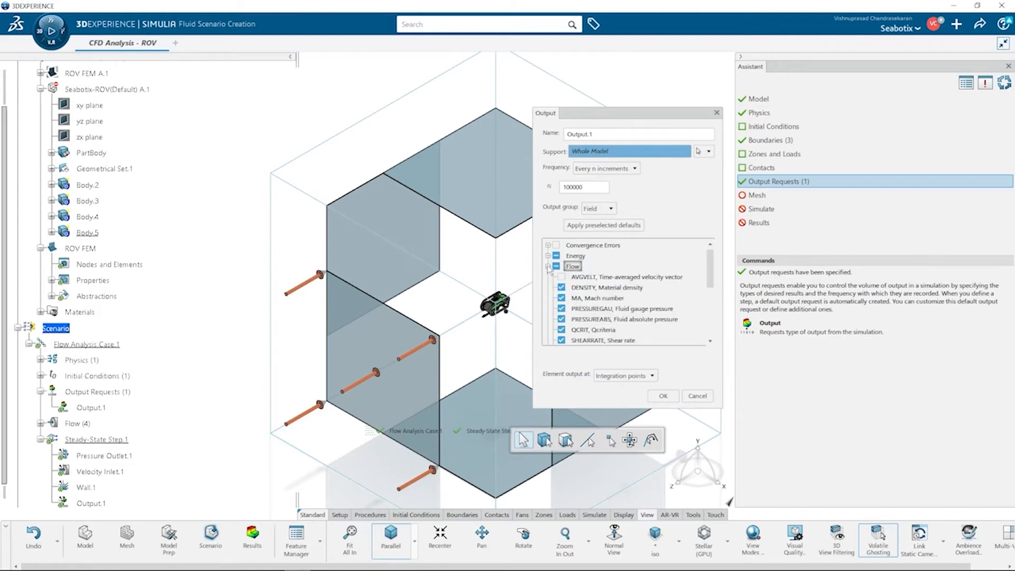
left_click(548, 266)
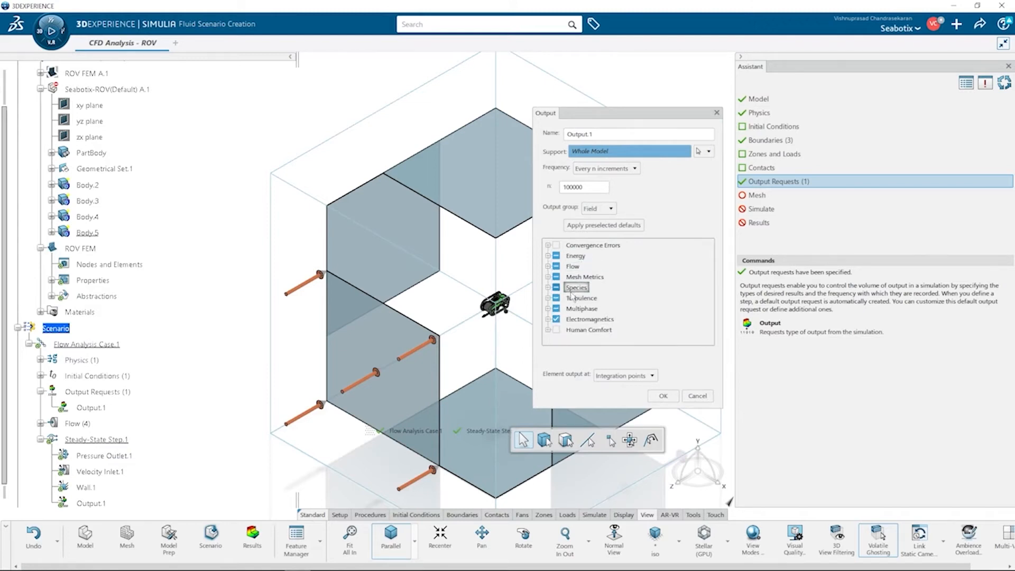
left_click(664, 397)
Step: Add a 30 mm Cartesian-box local mesh size around the ROV to the hex-dominant mesh and generate the mesh
left_click(761, 195)
left_click(933, 306)
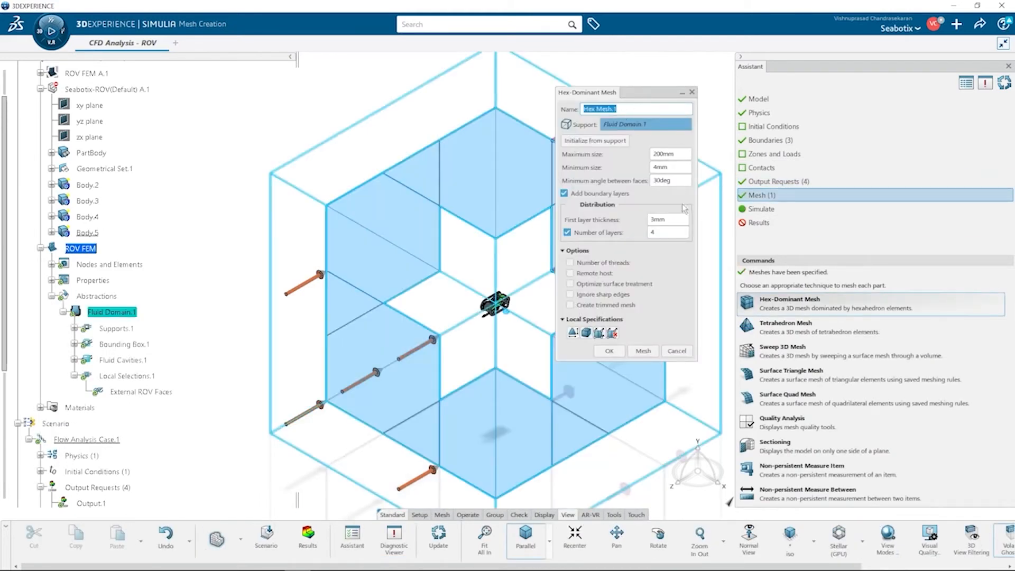
left_click(586, 332)
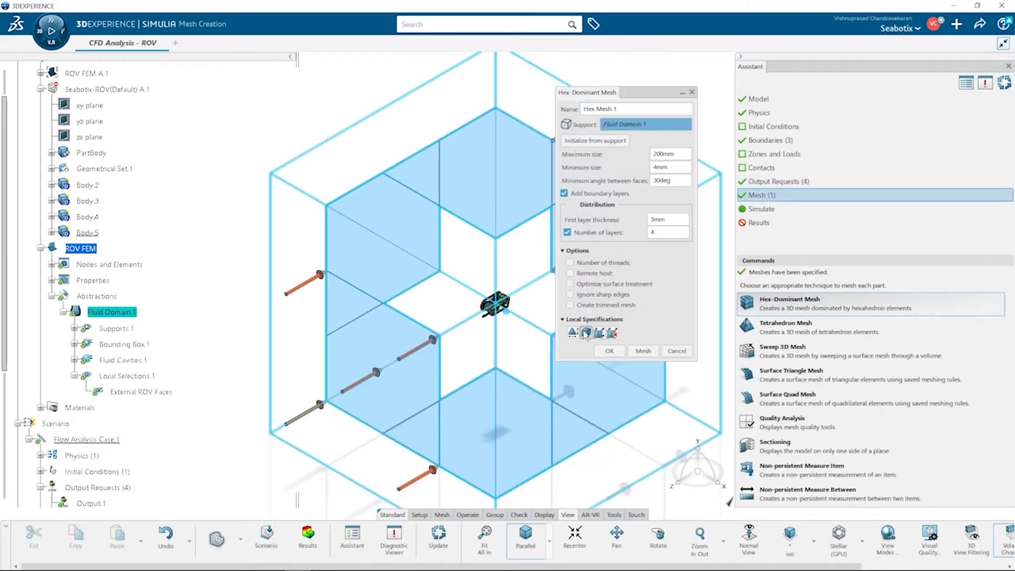
scroll(514, 311, "up", 5)
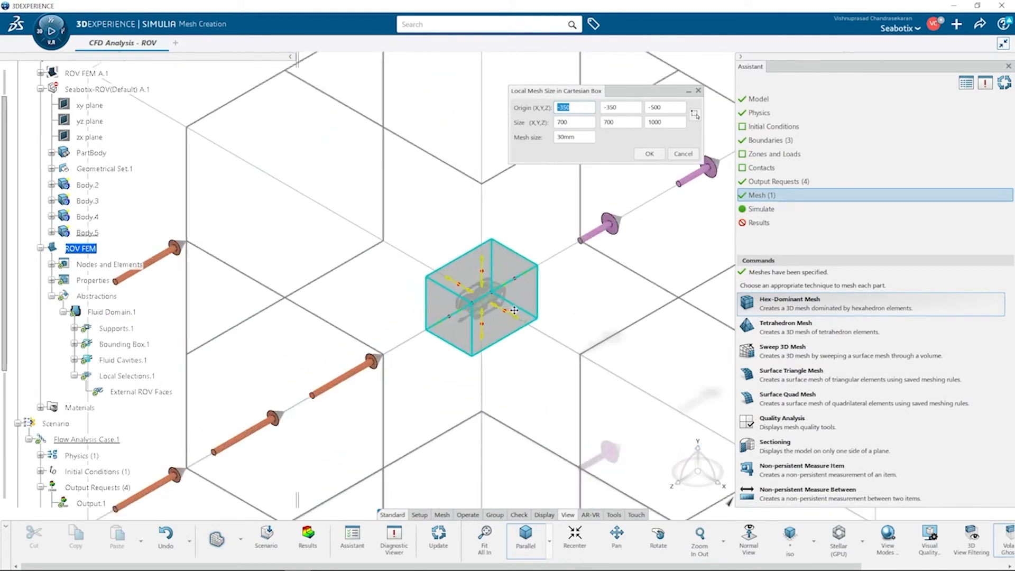
scroll(511, 313, "down", 5)
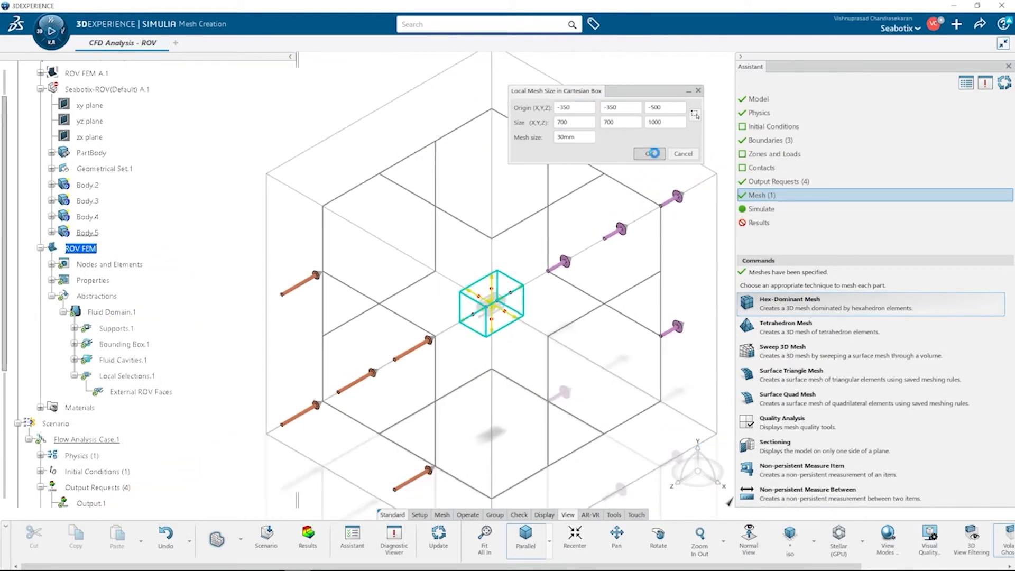
left_click(650, 154)
left_click(643, 351)
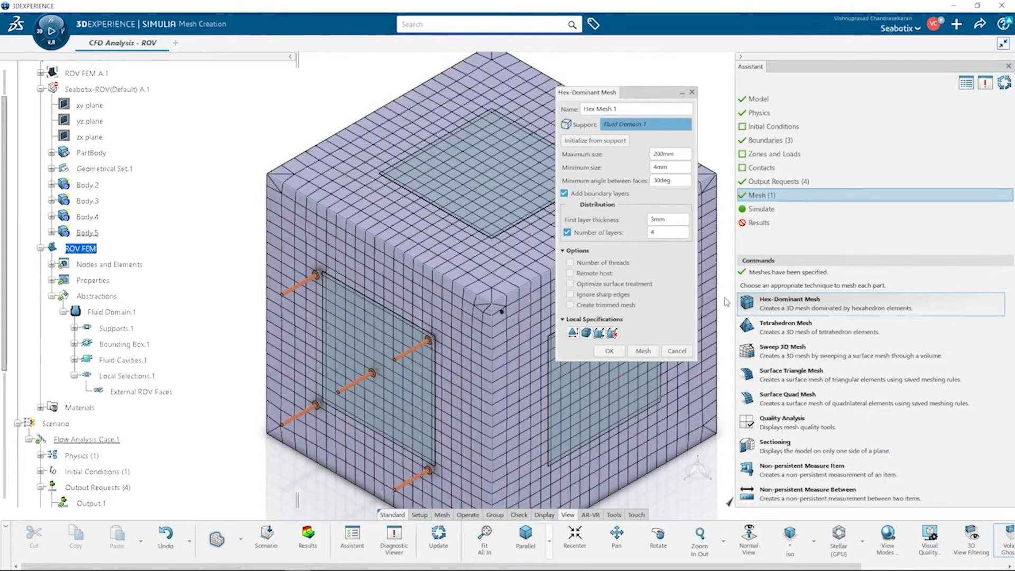
left_click(614, 351)
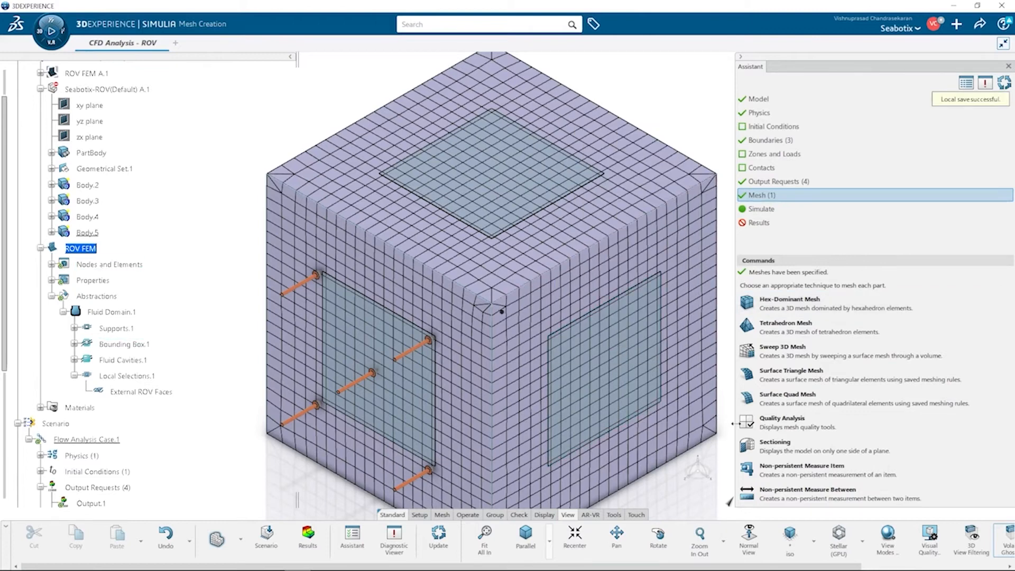
Step: Section the mesh along the X-axis and inspect the refinement around the ROV
left_click(775, 444)
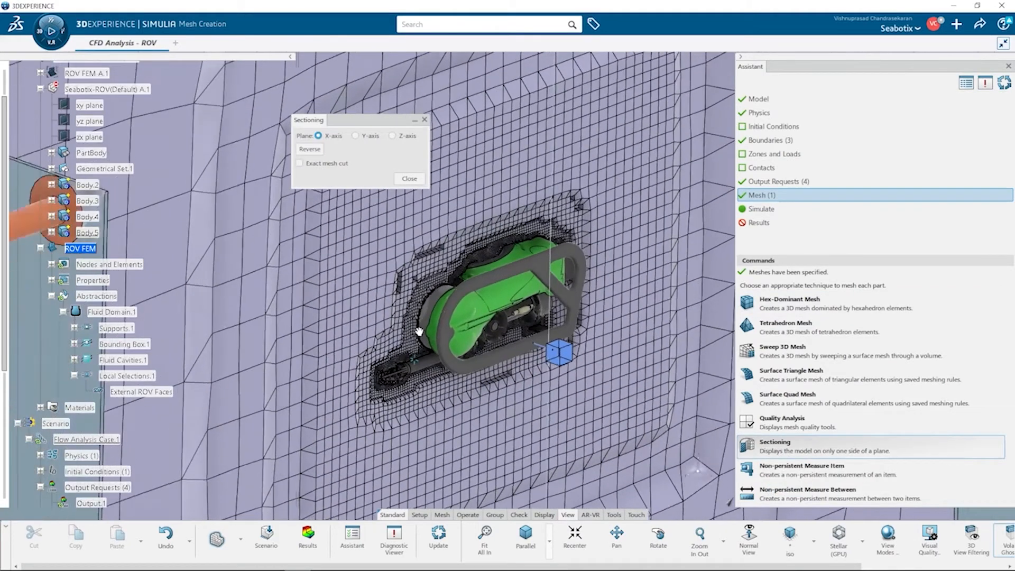
scroll(418, 338, "up", 10)
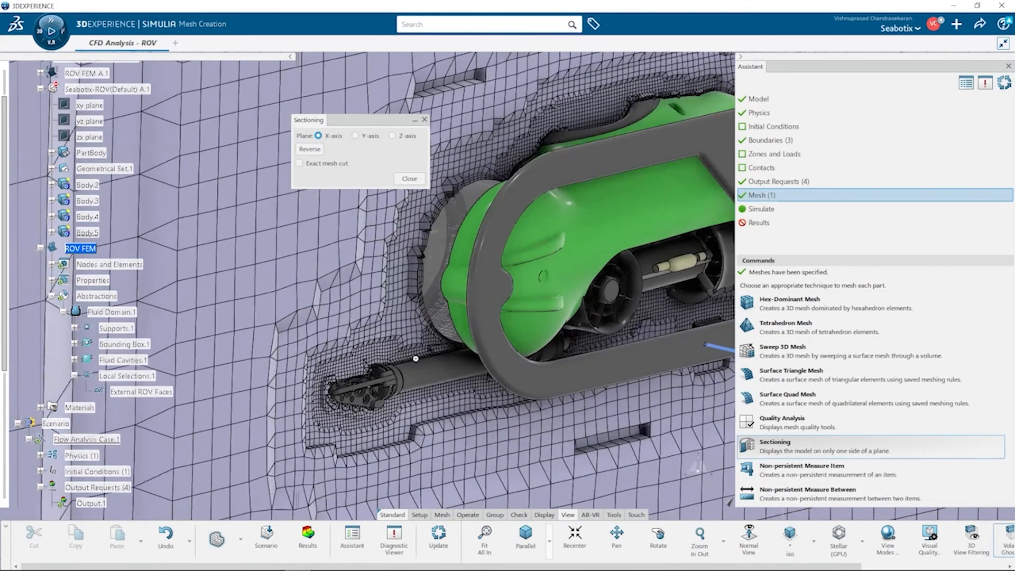
scroll(415, 361, "up", 6)
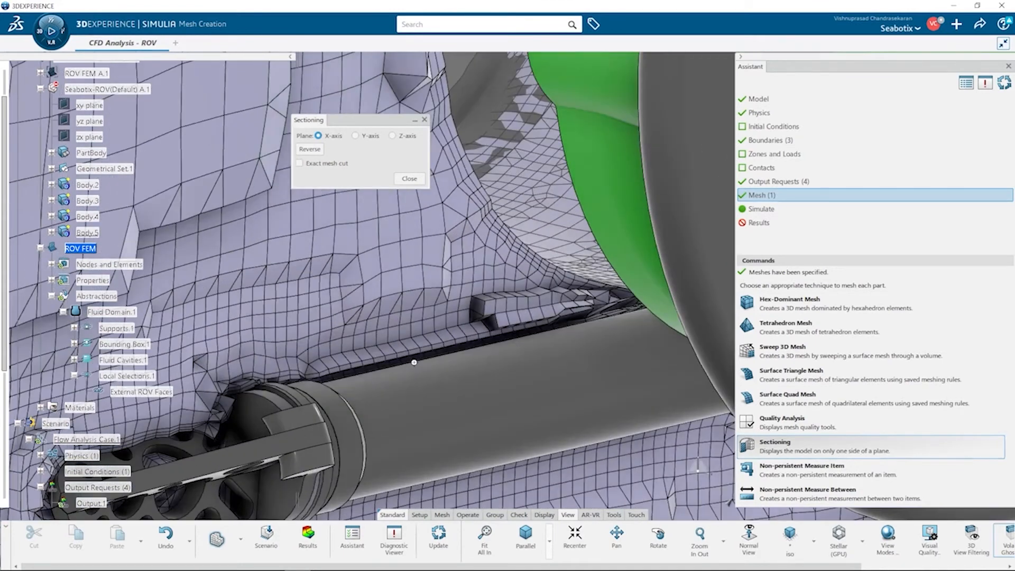
scroll(415, 362, "down", 4)
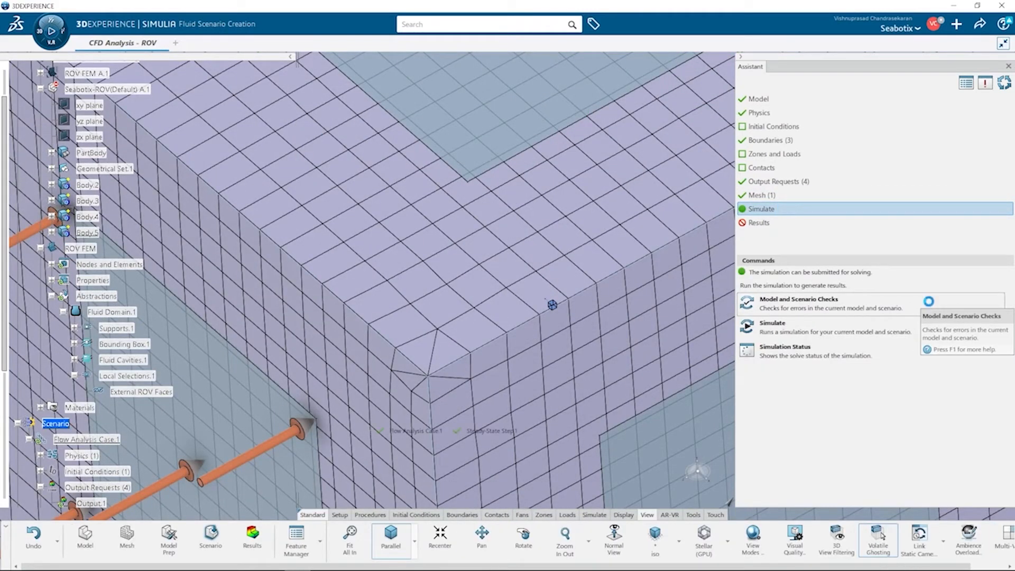
Step: Run the model and scenario checks and open the simulation submission's location options
left_click(930, 301)
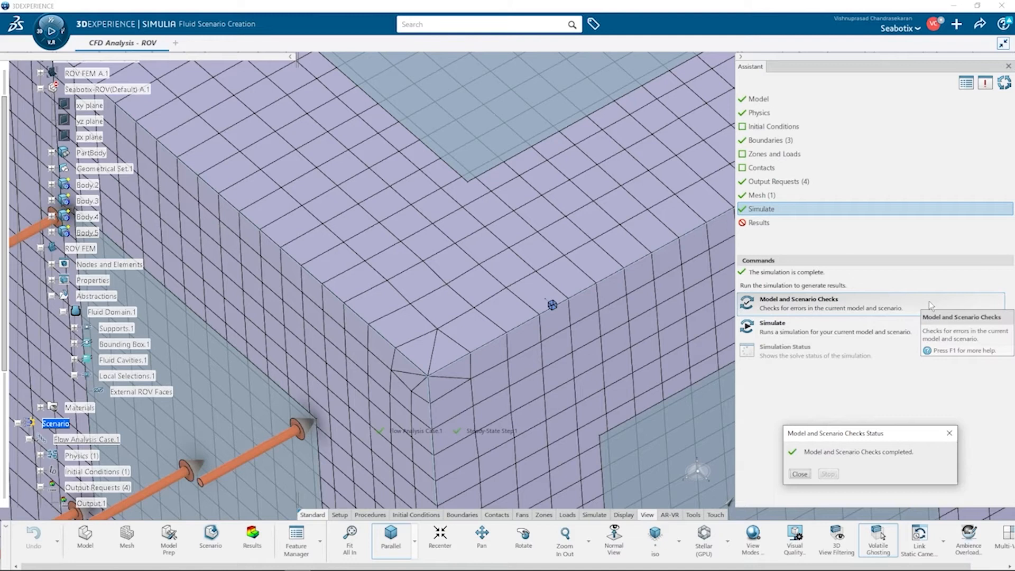
left_click(800, 474)
left_click(783, 327)
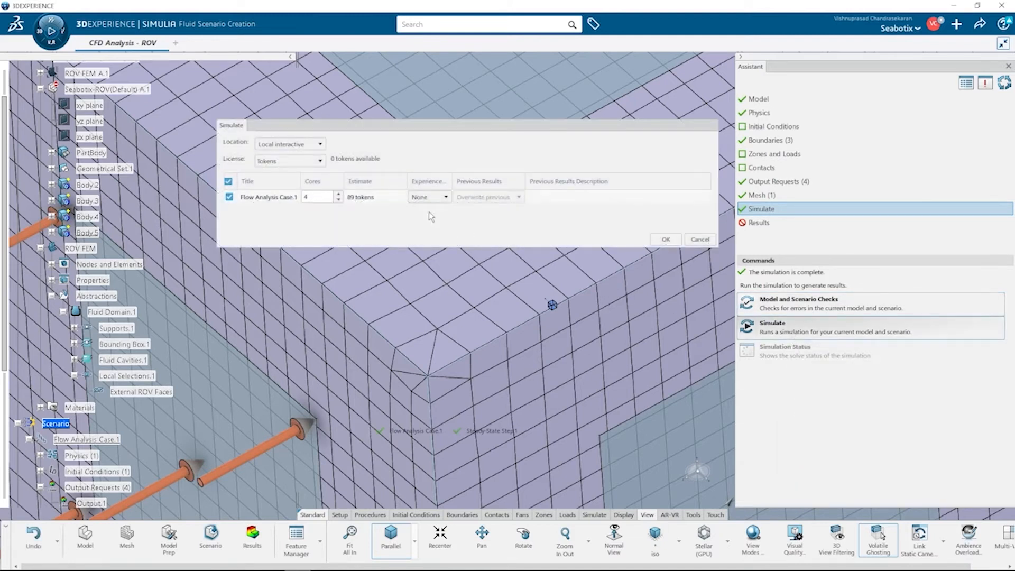
left_click(296, 144)
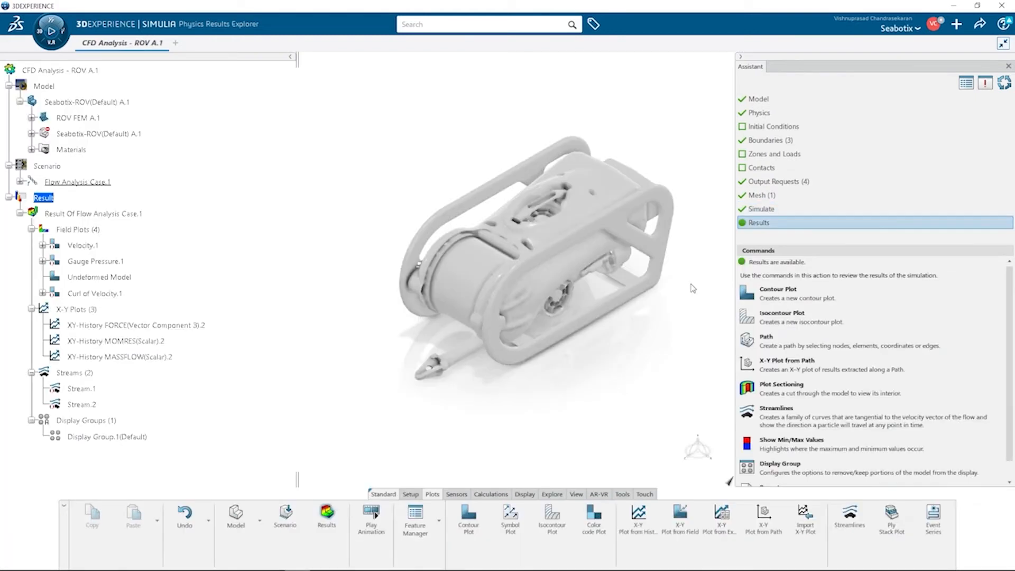
Step: Browse the X-Y history plot variables and open the existing mass flow history plot
left_click(639, 520)
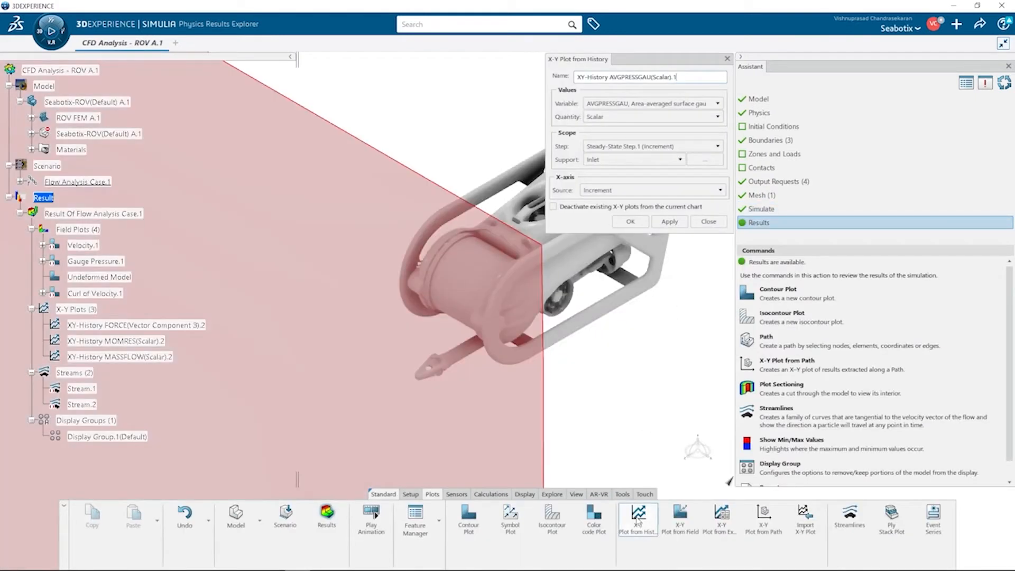
left_click(718, 103)
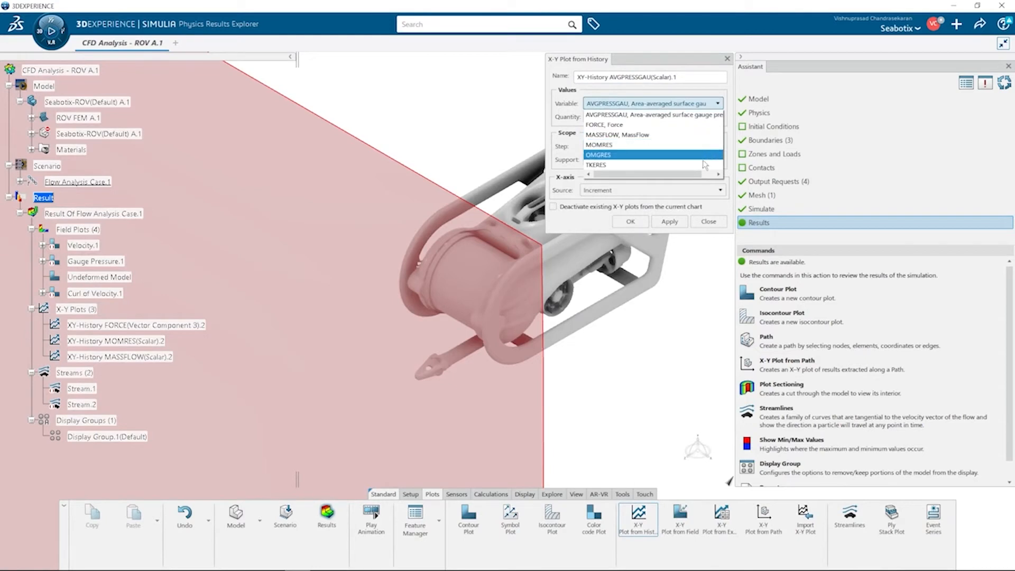
left_click(715, 226)
left_click(716, 226)
left_click(144, 358)
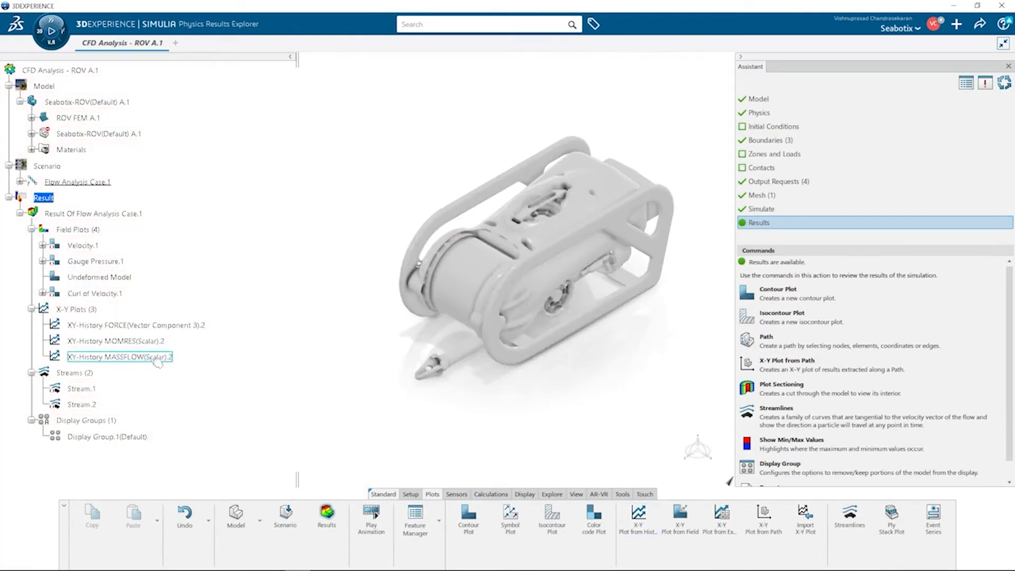
double_click(143, 360)
left_click(715, 226)
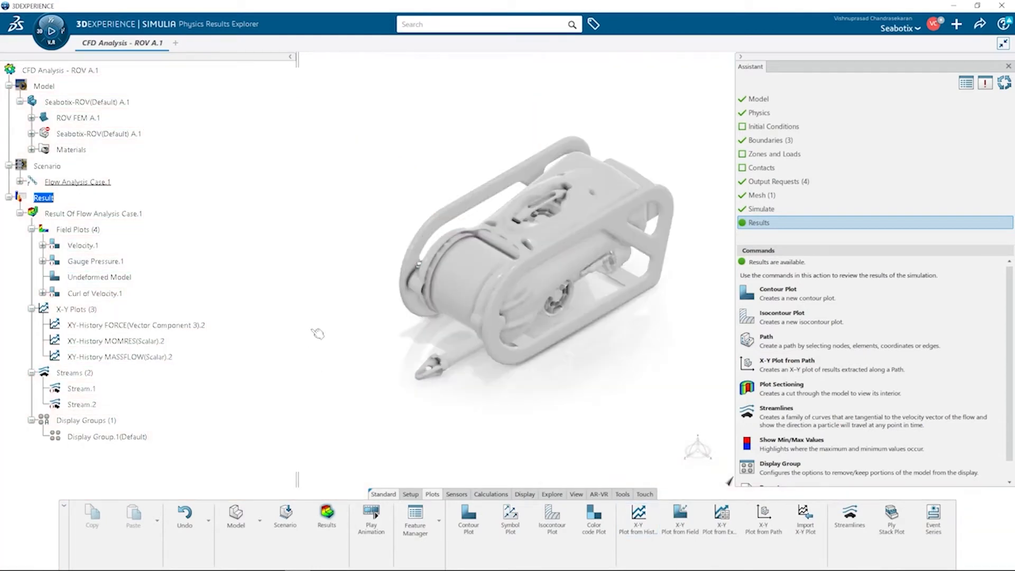
Step: Open the three X-Y history plots together in the plots viewer, reposition the viewer, and close it
right_click(165, 358)
left_click(173, 342)
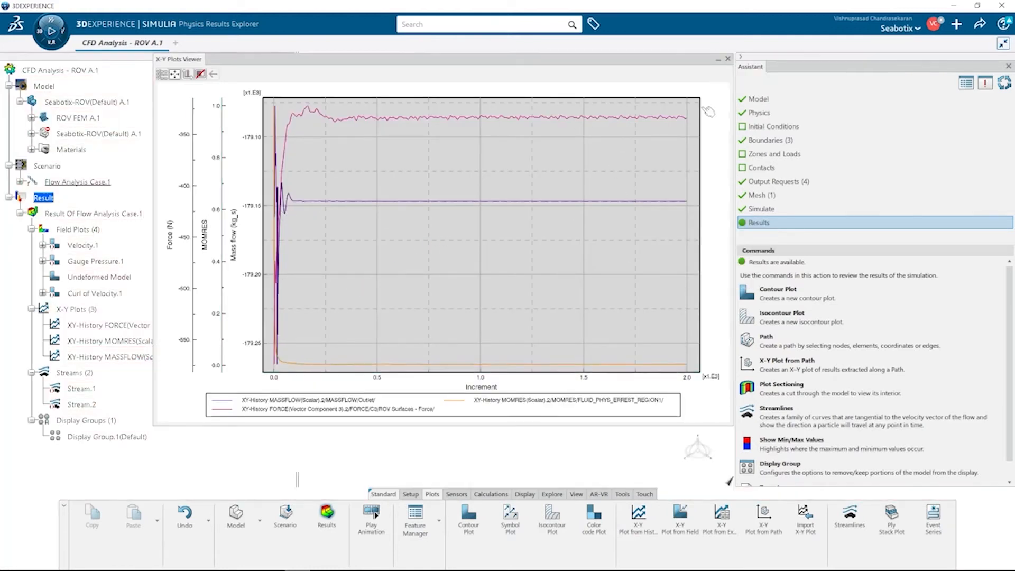
left_click_drag(691, 63, 665, 82)
left_click(697, 80)
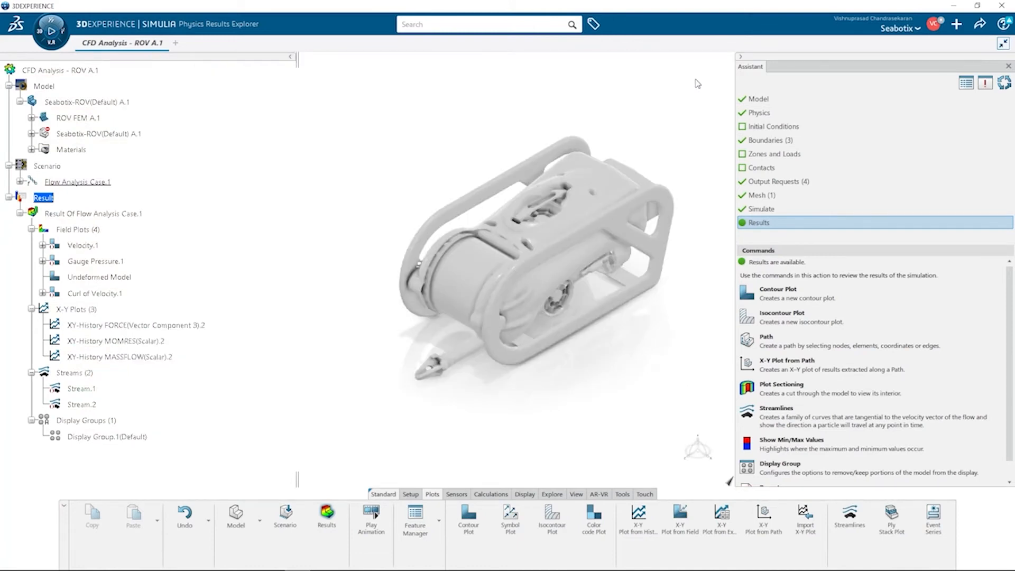
Step: Display the Gauge Pressure contour plot on the ROV, then show the velocity streams around it
double_click(111, 261)
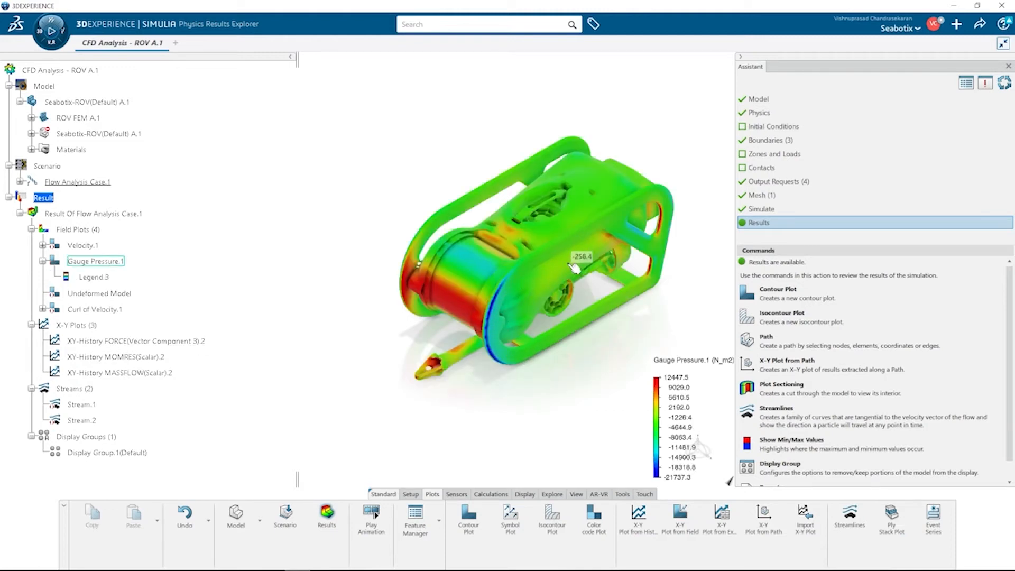
left_click(767, 392)
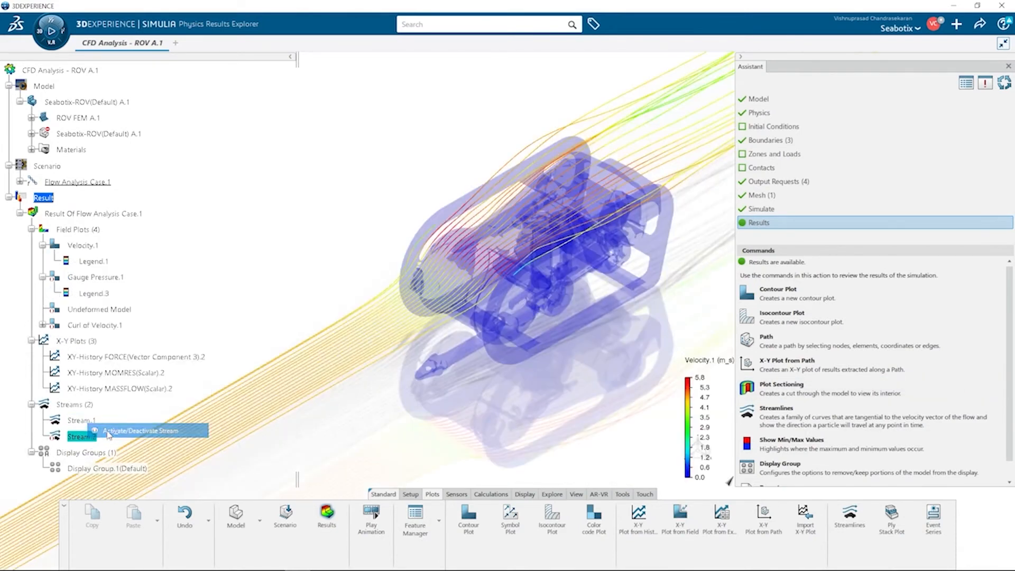
Step: Play the streamline flow animation and stop it
left_click(370, 519)
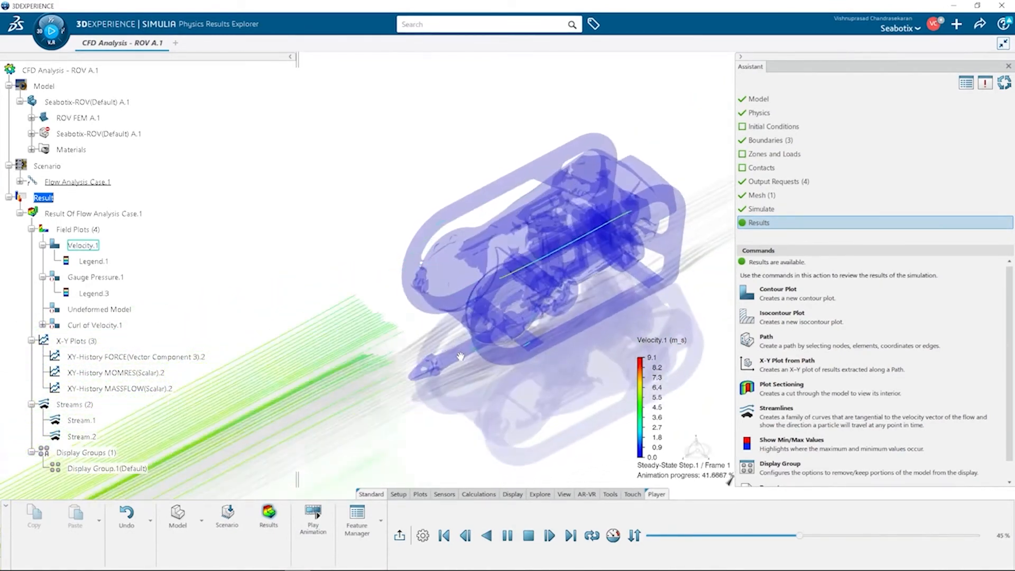
left_click(529, 536)
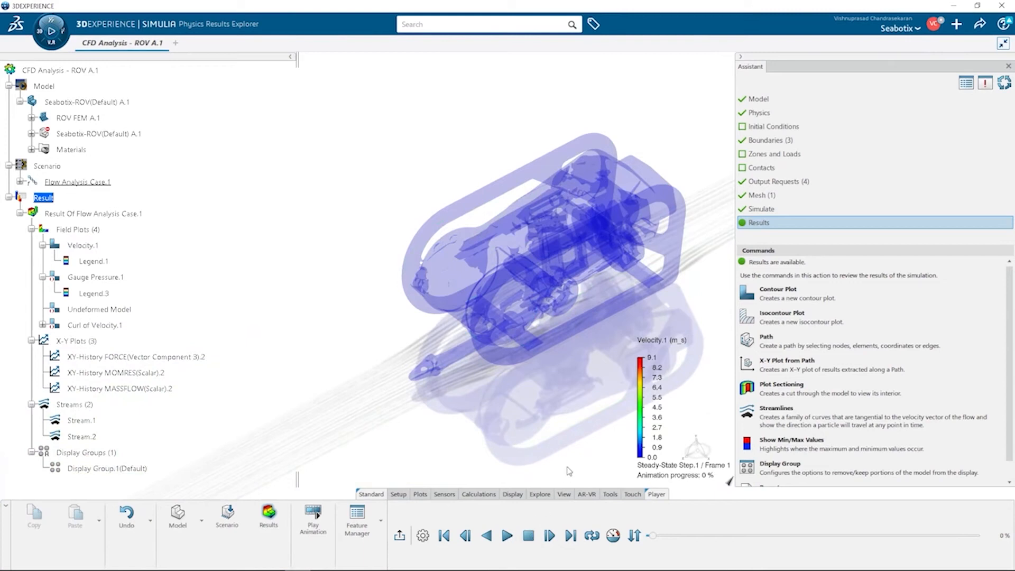